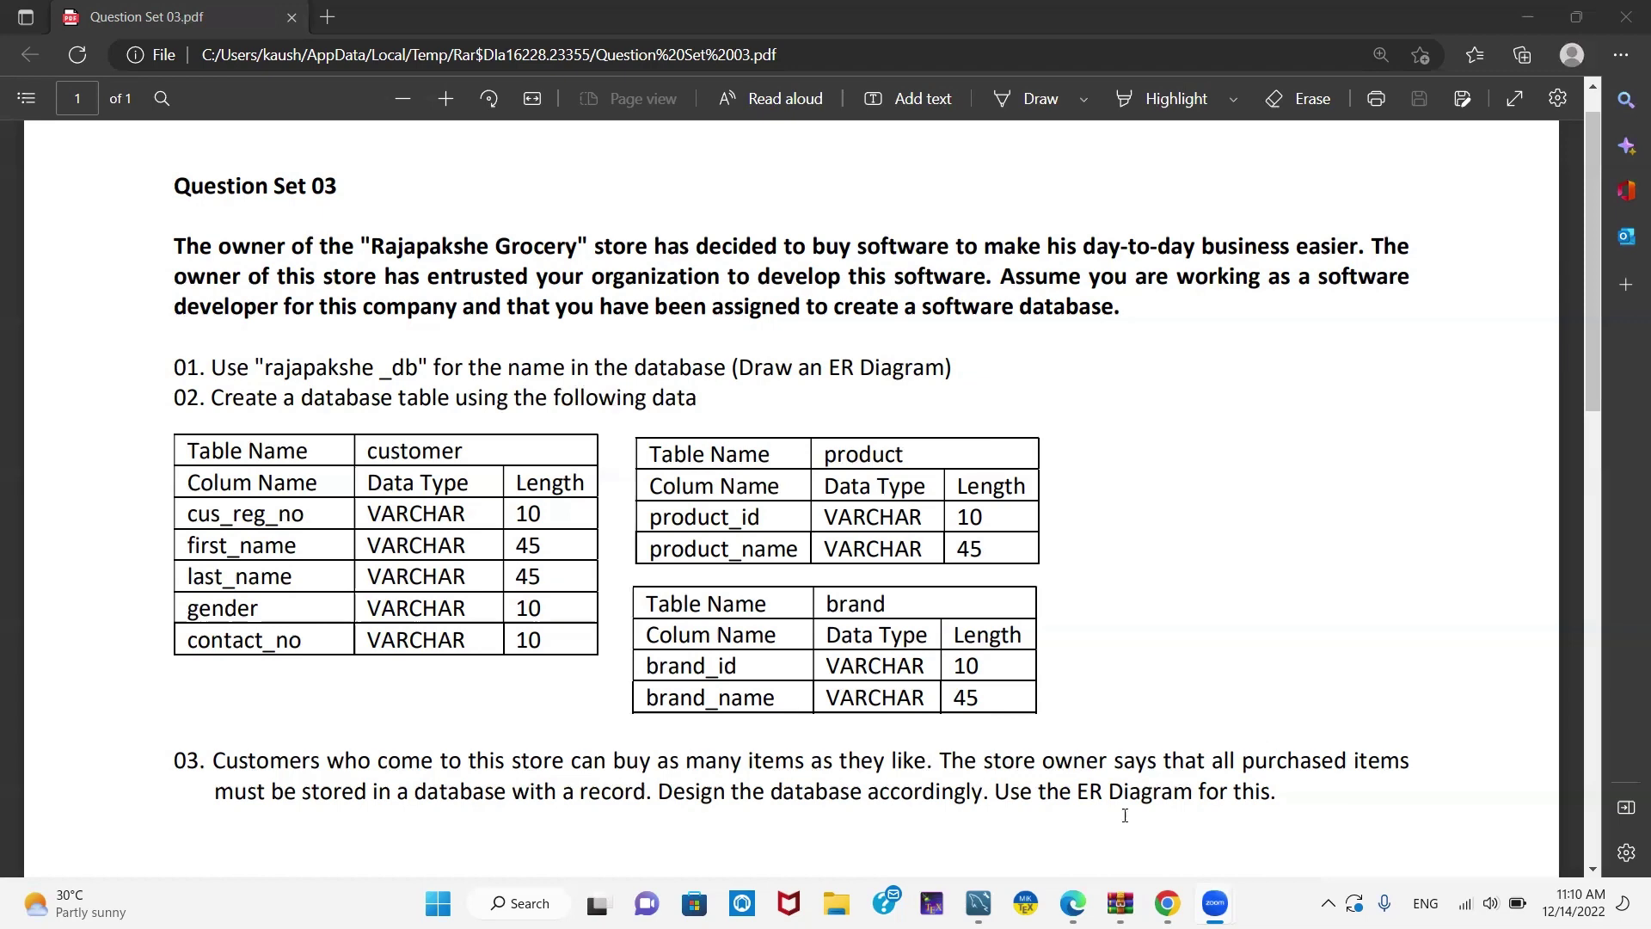
- Switch to MySQL Workbench and create a new model
click(979, 903)
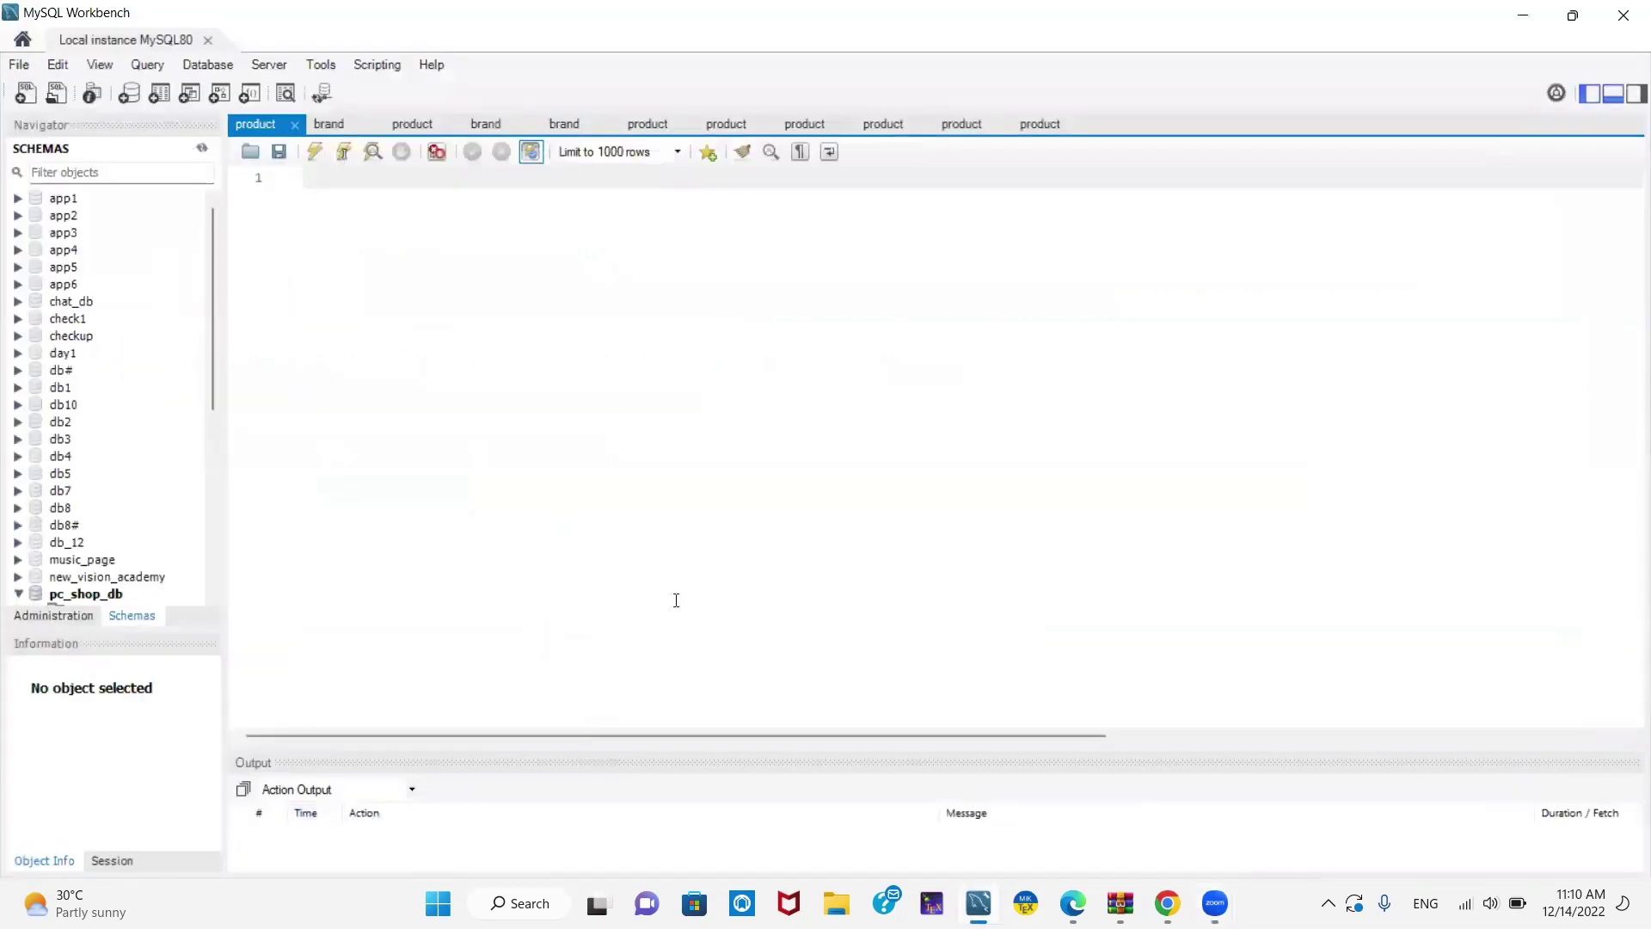
click(19, 66)
click(40, 88)
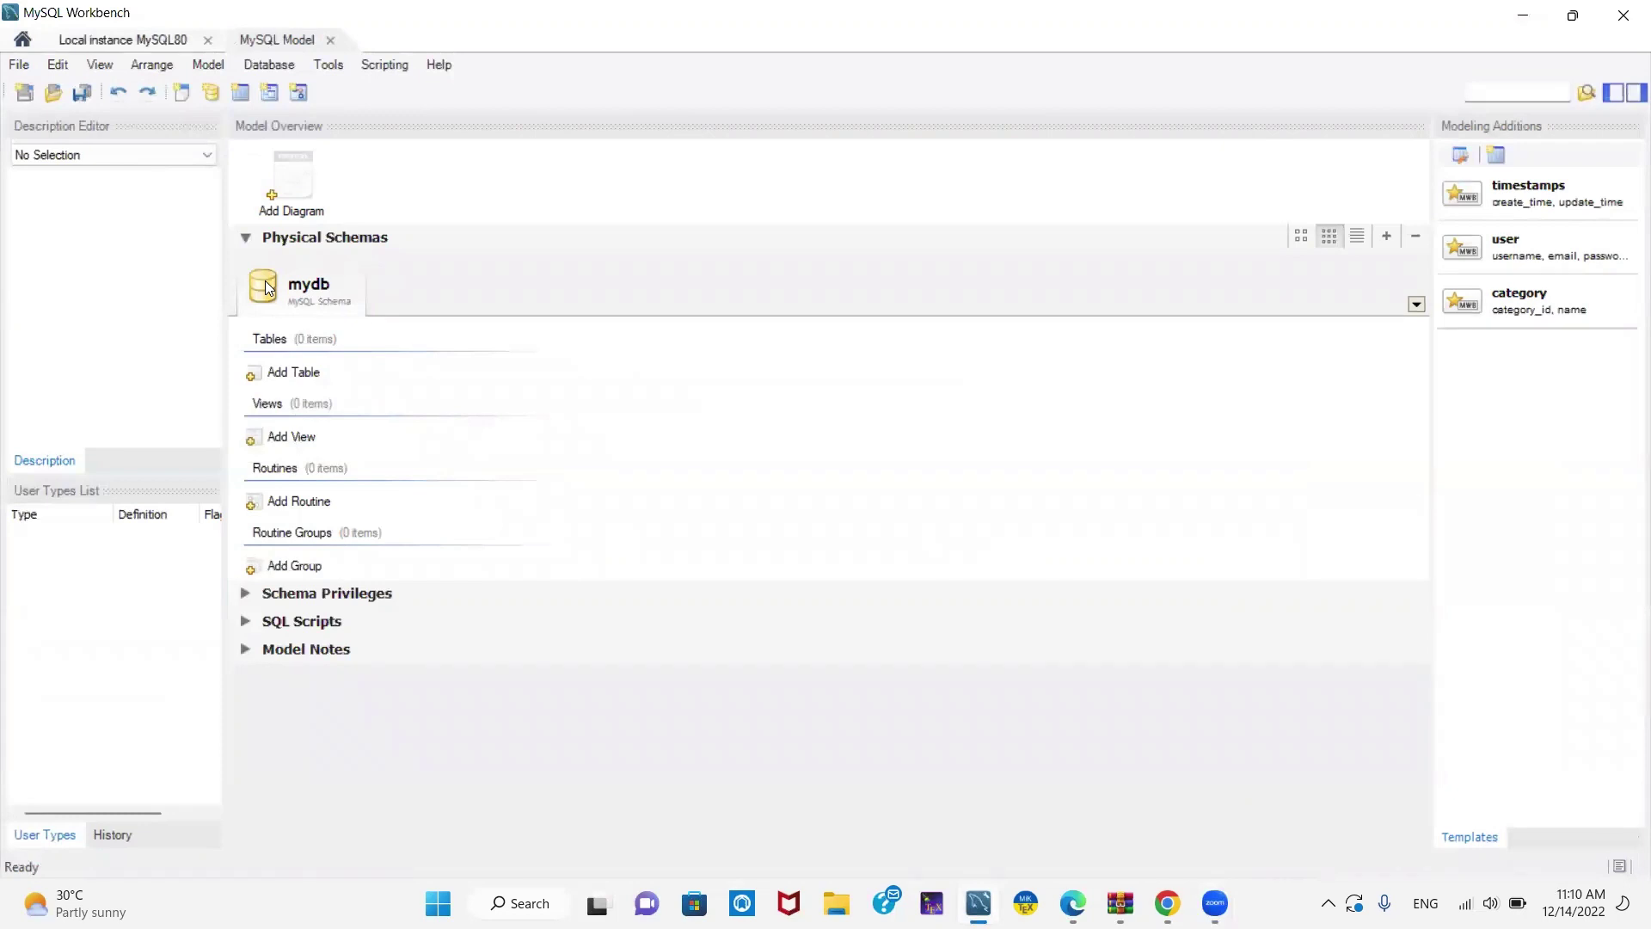
- Rename the model's mydb schema to rajapakshe_db
double_click(325, 295)
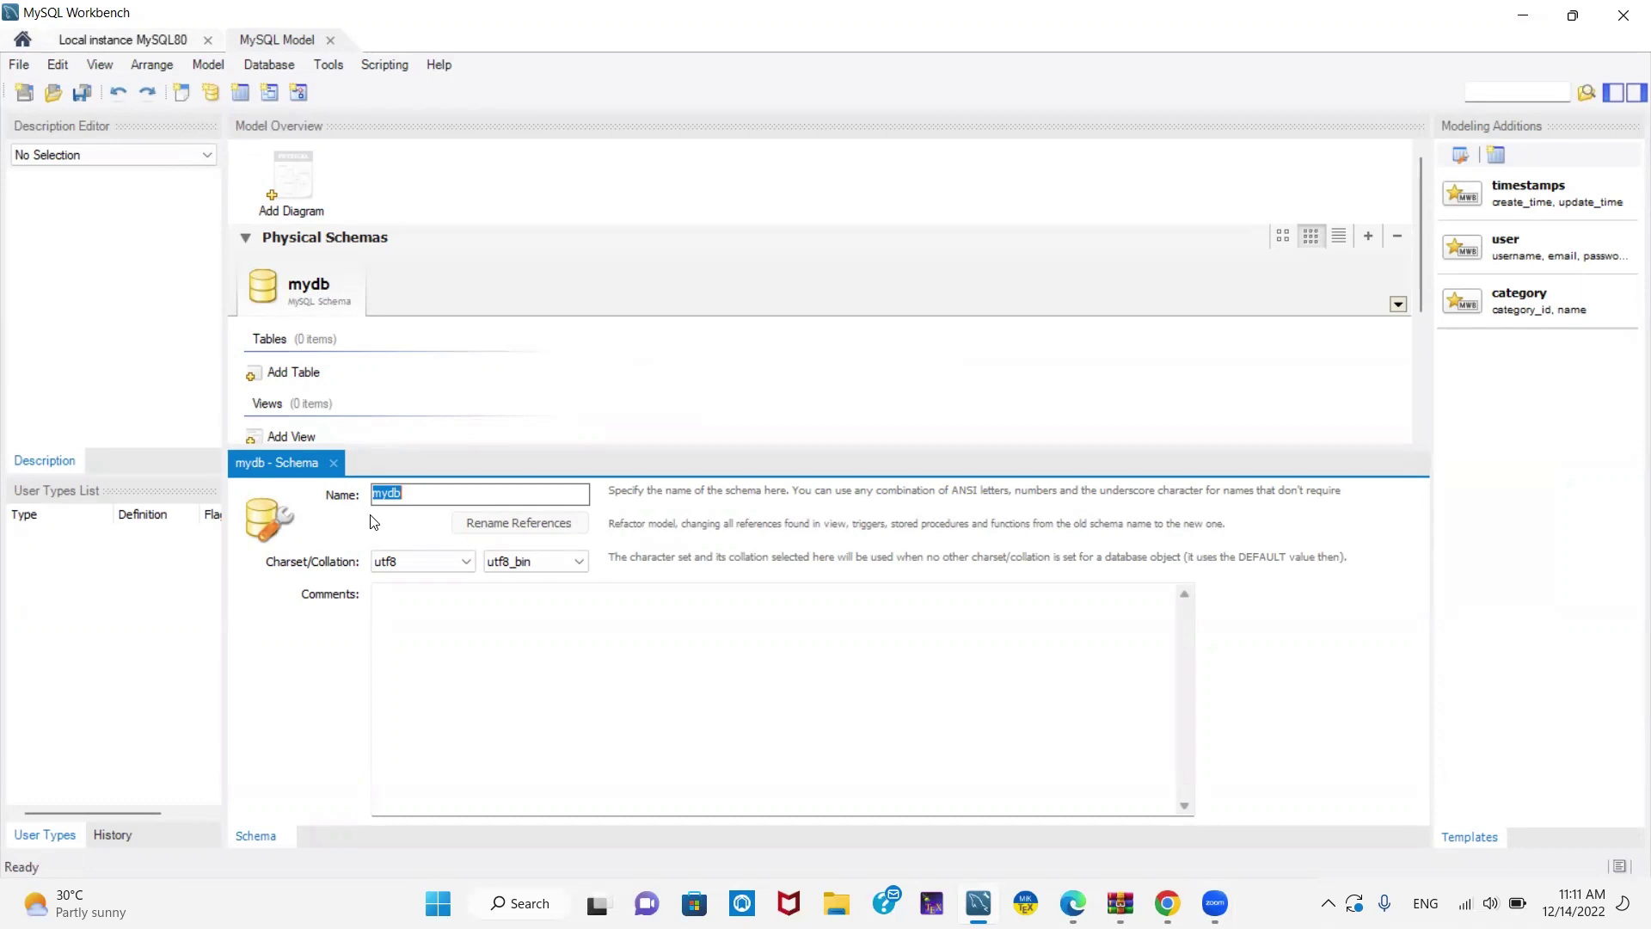
key(BackSpace)
text(raka)
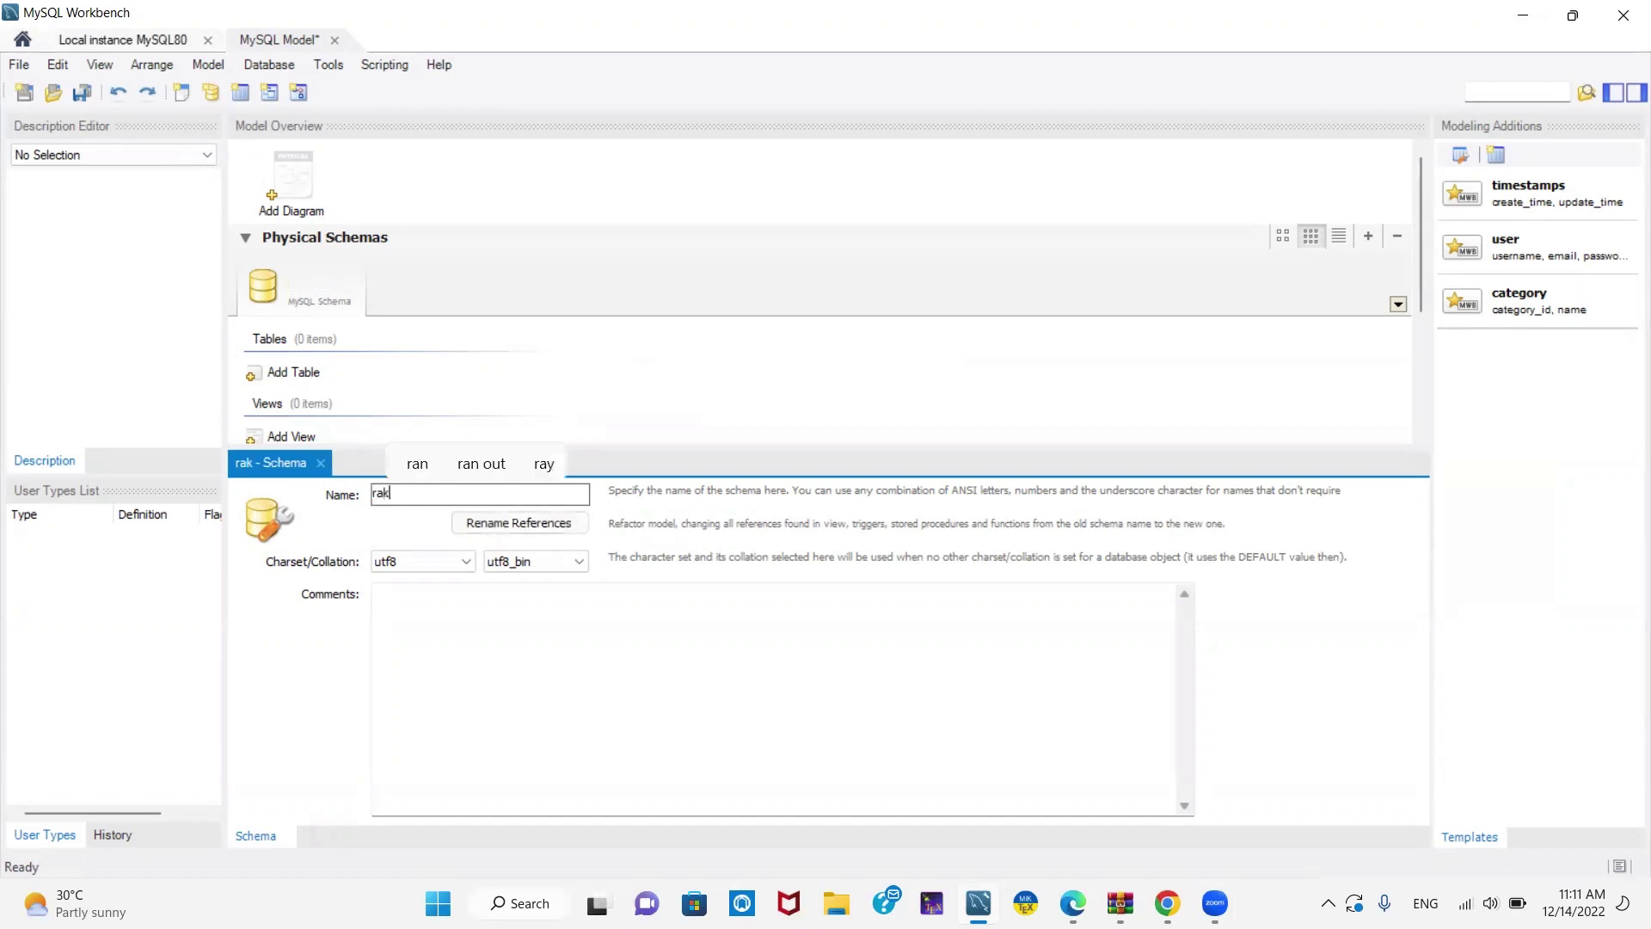
key(BackSpace)
key(BackSpace)
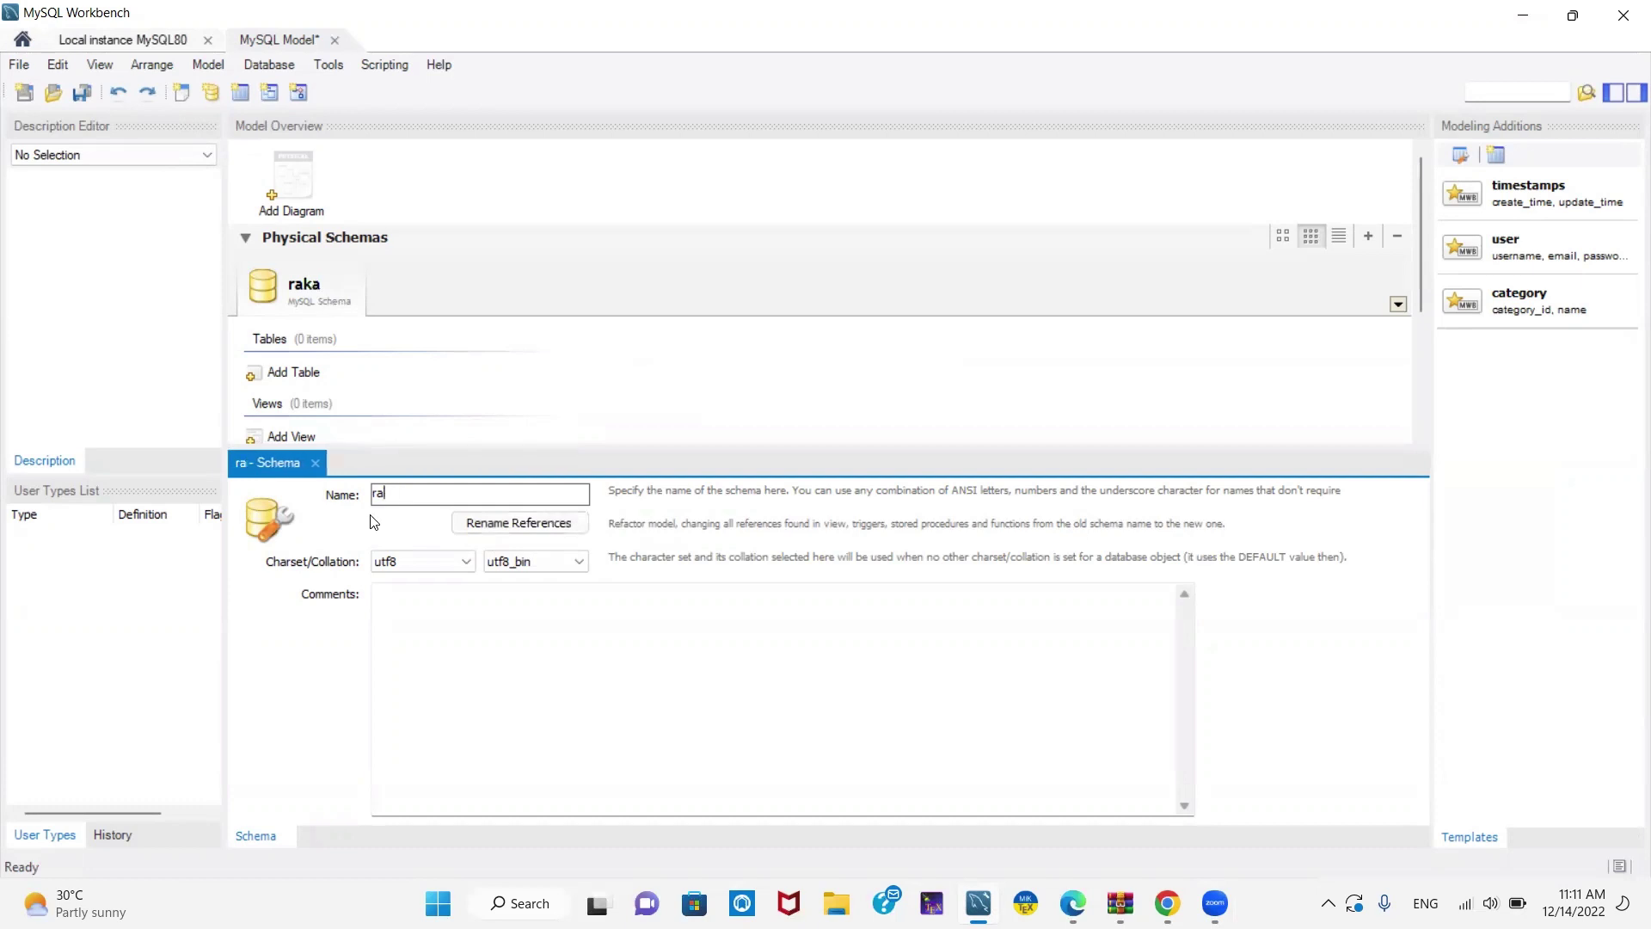
text(japakshe)
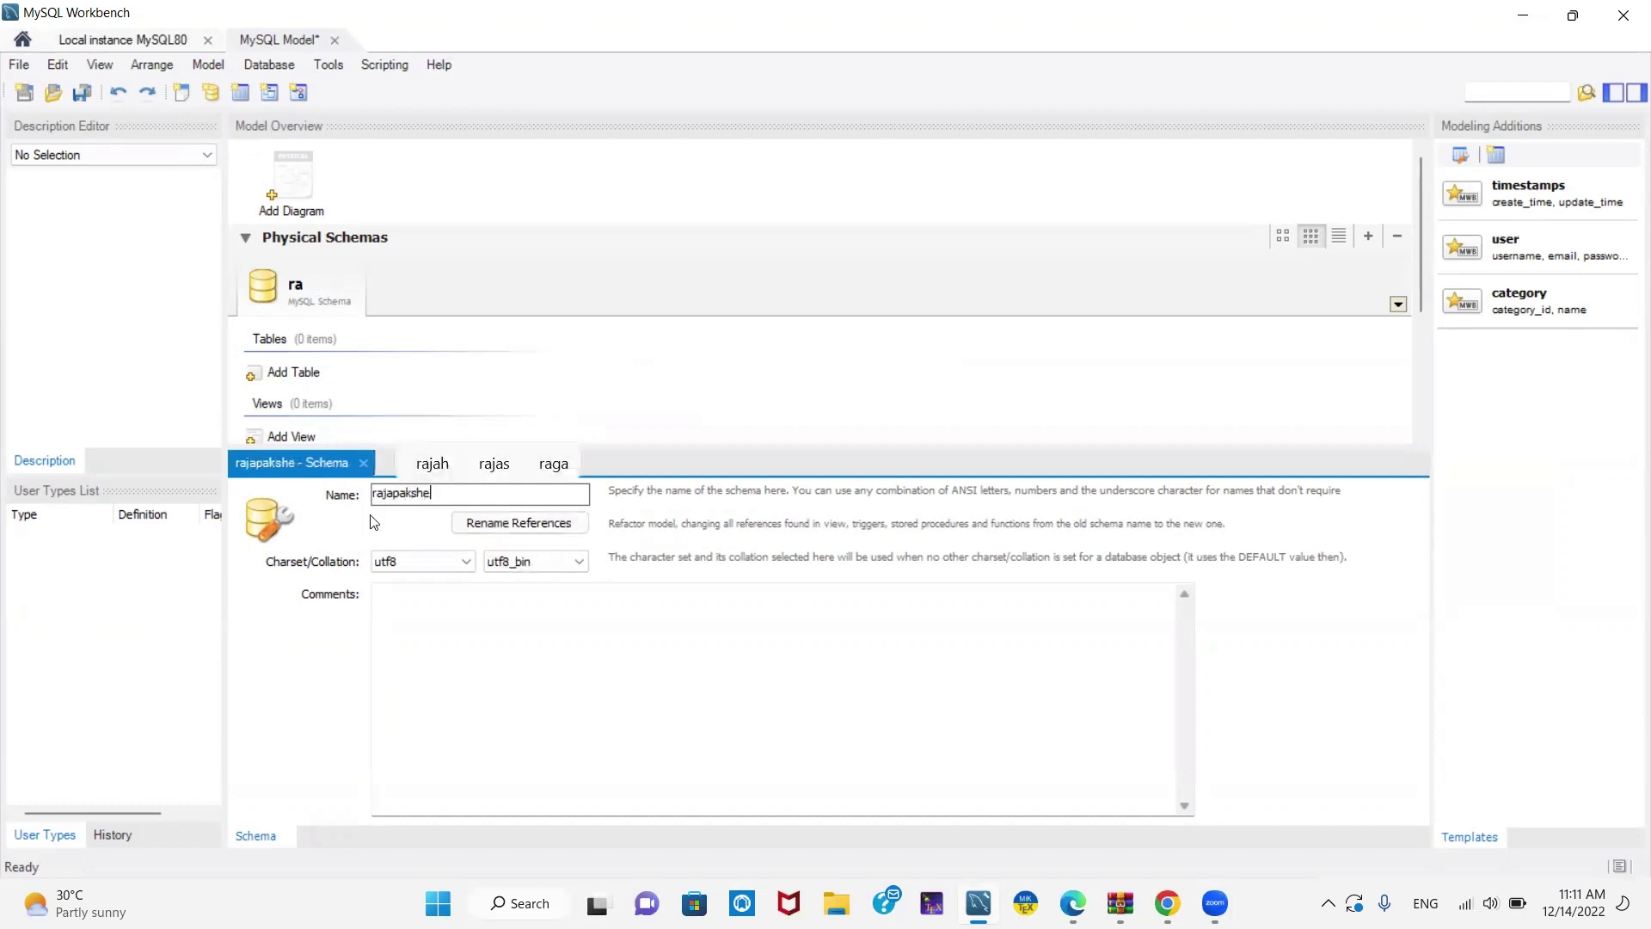
text(_db)
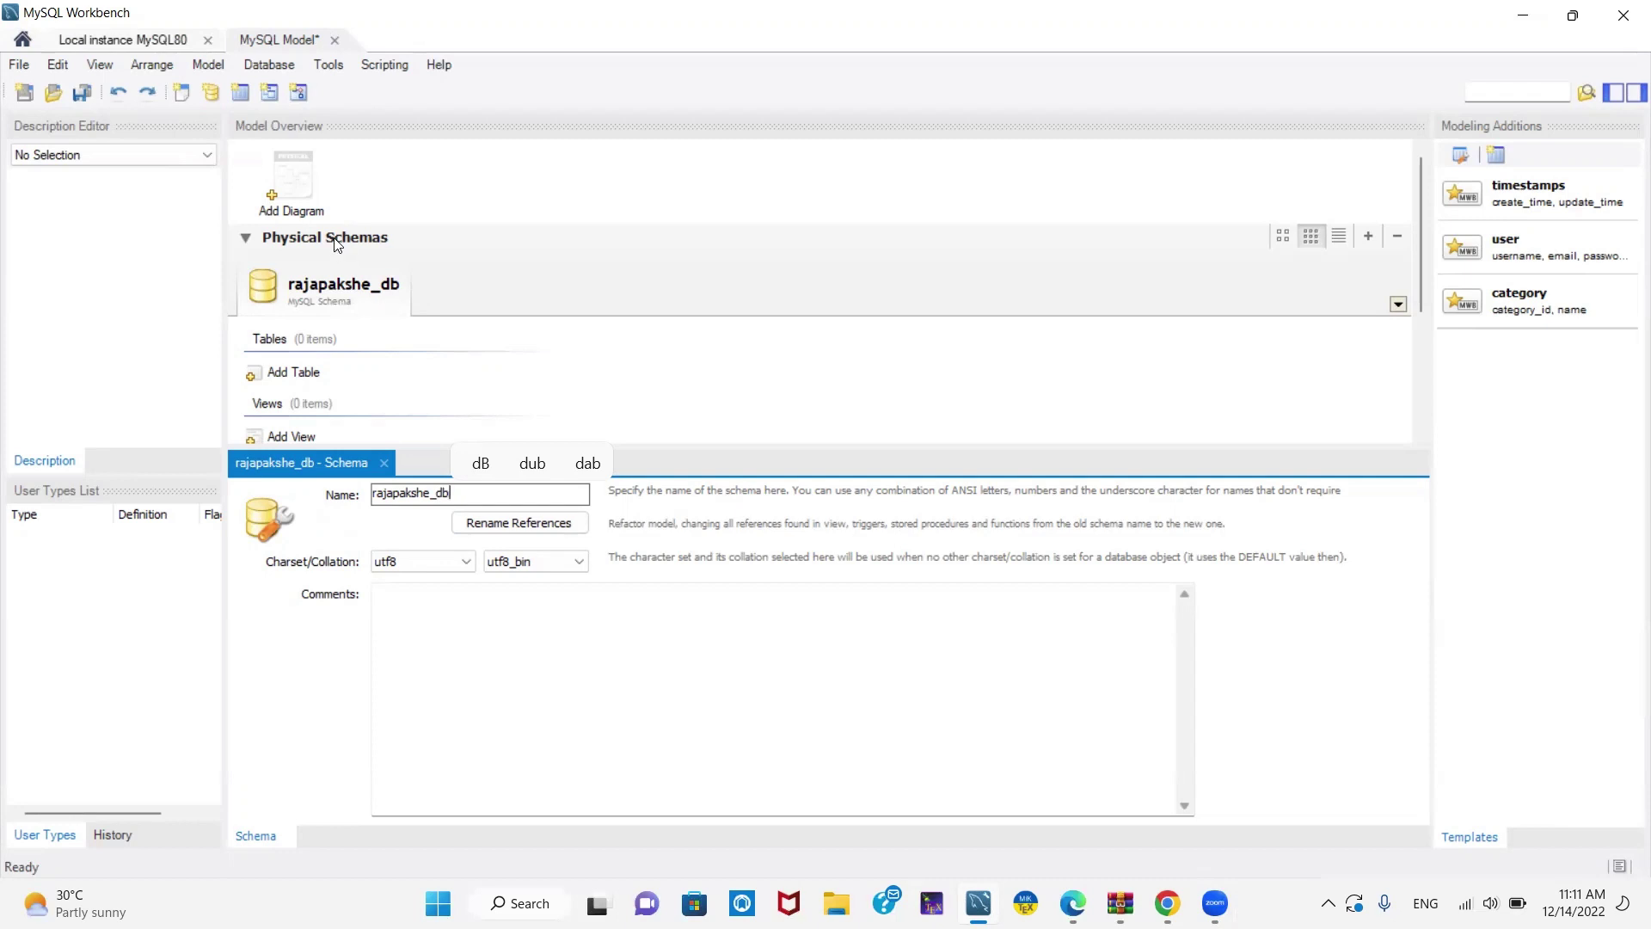
- Add an EER diagram to the model and place a new table near the canvas's upper-left corner
mouse_move(293, 181)
mouse_down()
mouse_move(349, 196)
mouse_move(305, 180)
mouse_up()
double_click(296, 178)
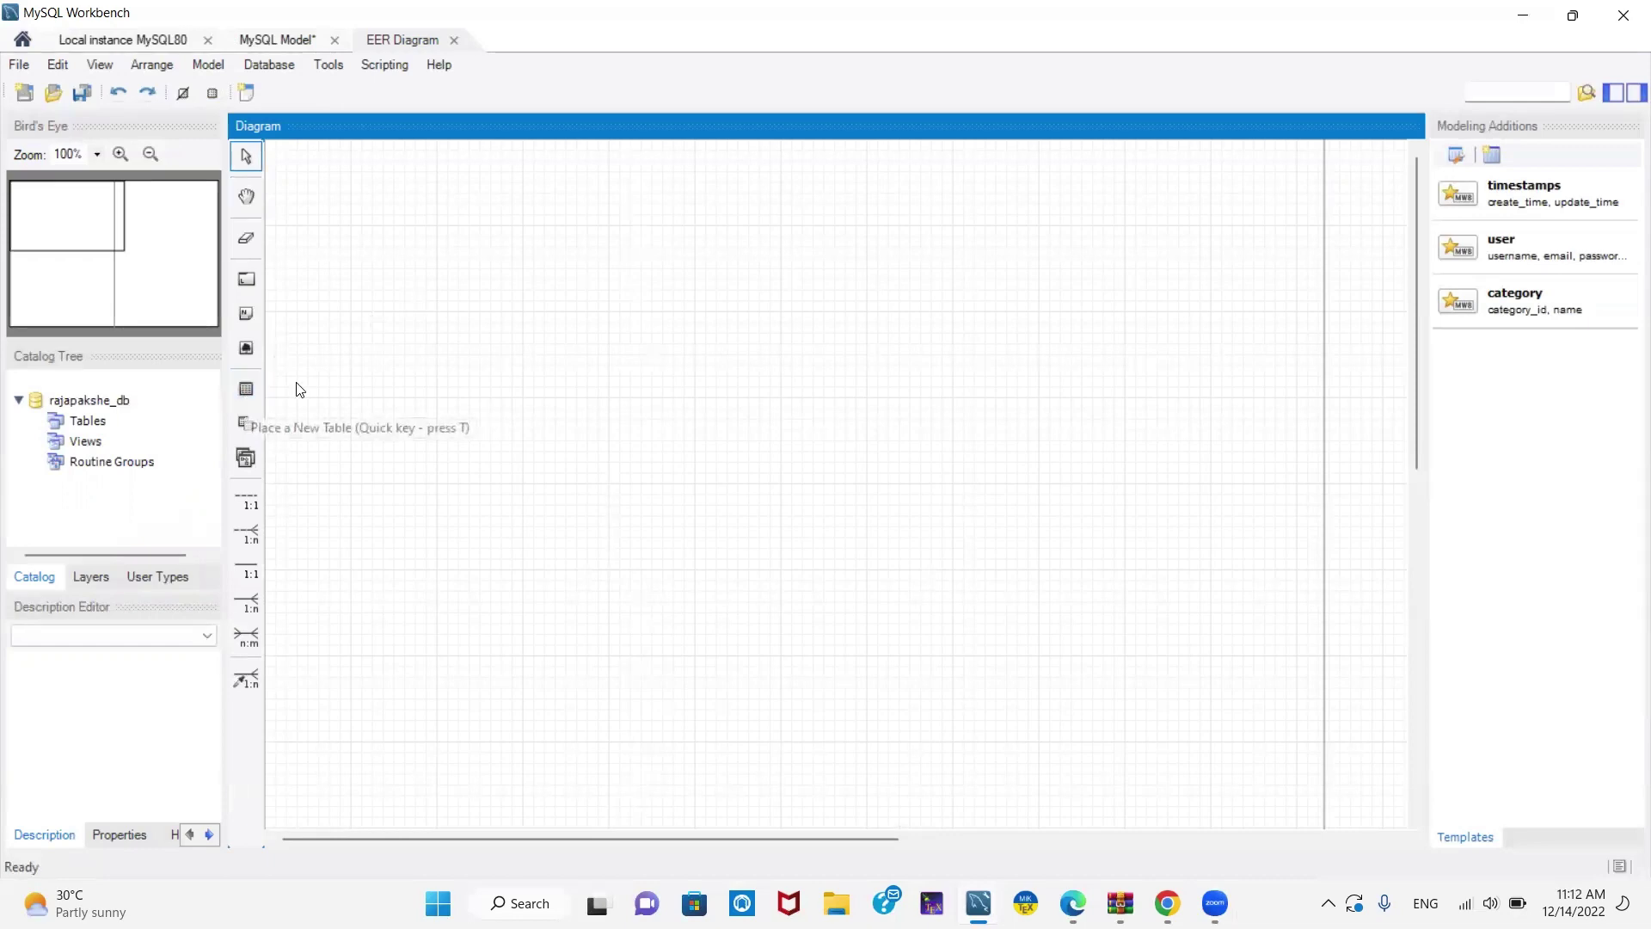
click(245, 388)
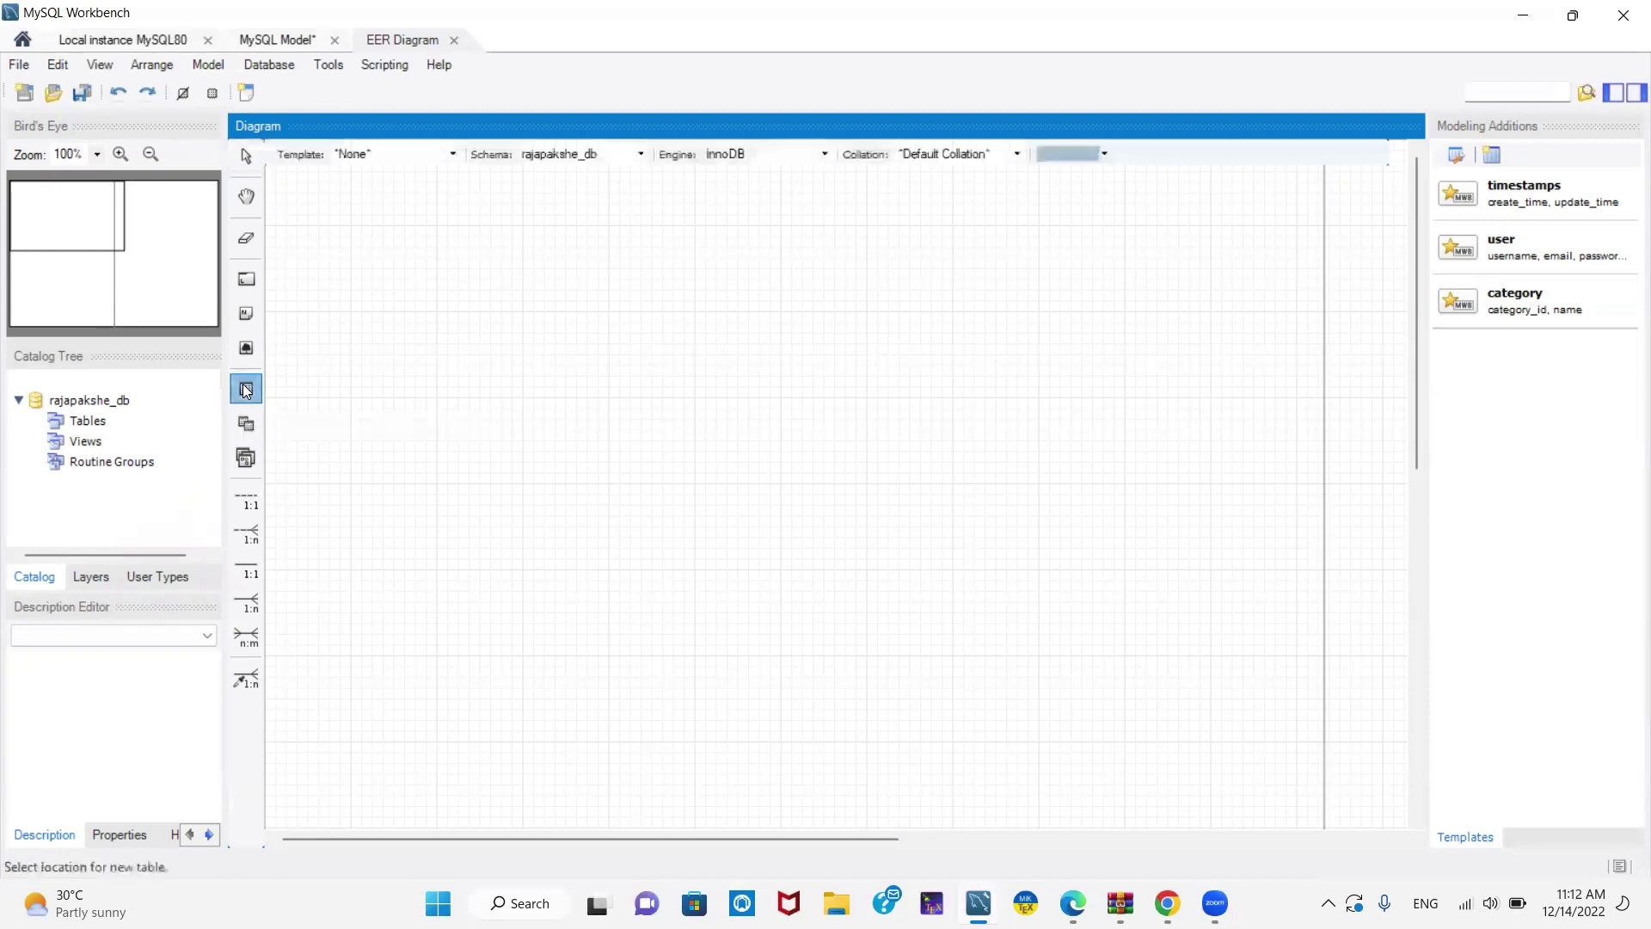
click(386, 230)
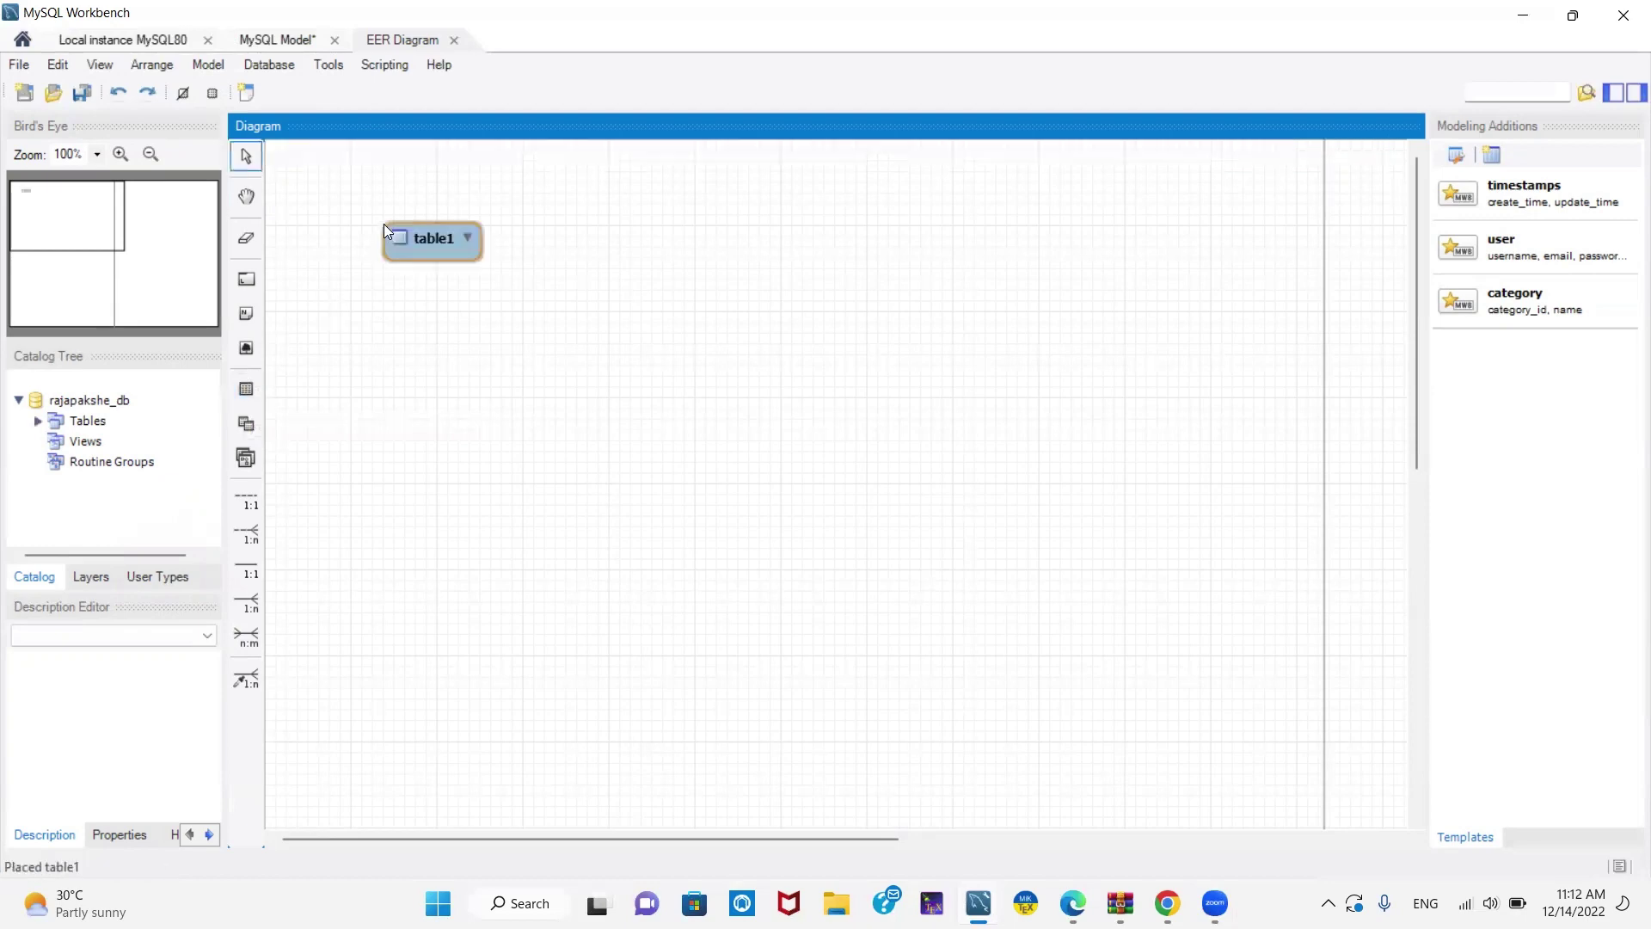
drag(429, 246, 406, 225)
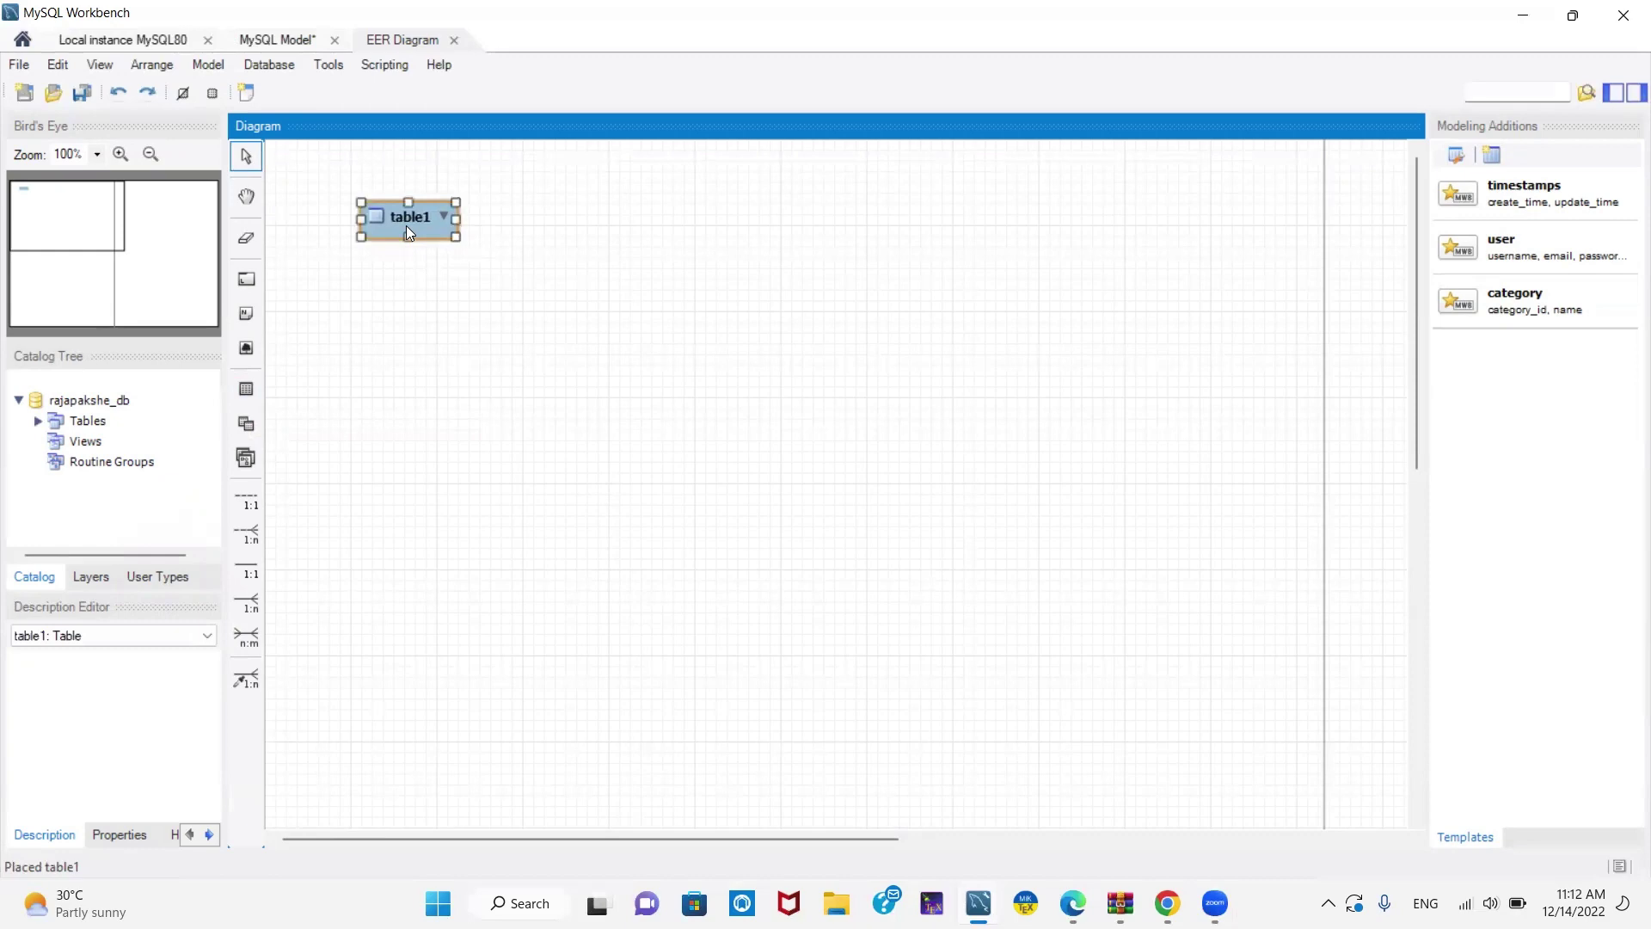
- Rename the new table to customer, checking the table name in the Question Set 03 PDF in Edge
double_click(406, 226)
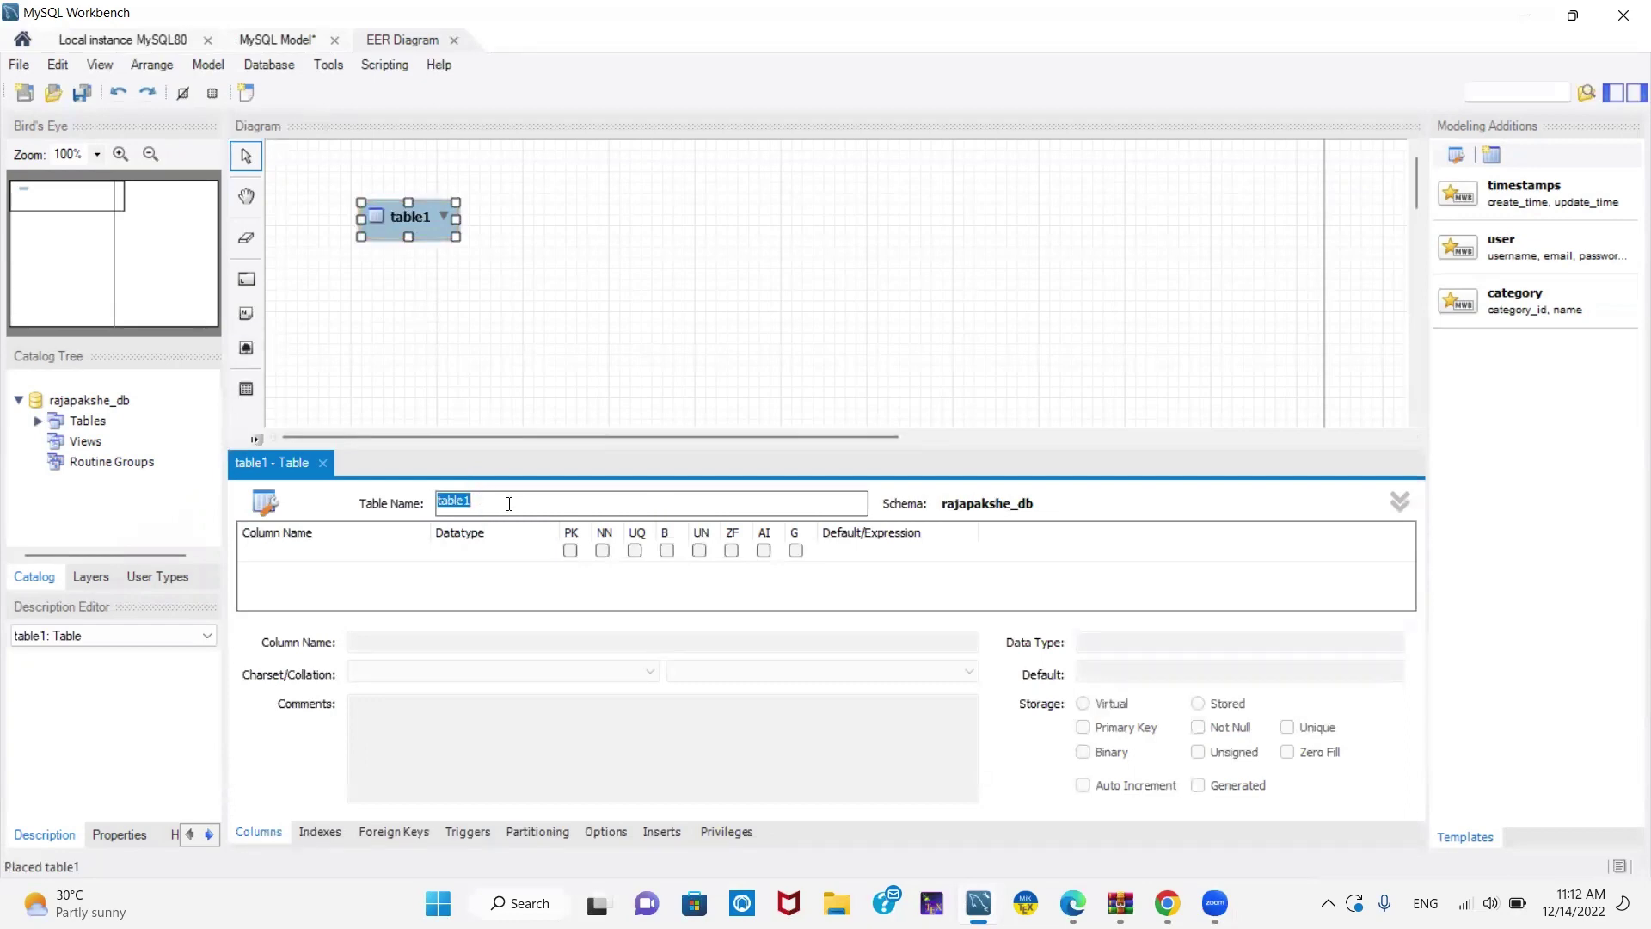
click(1072, 903)
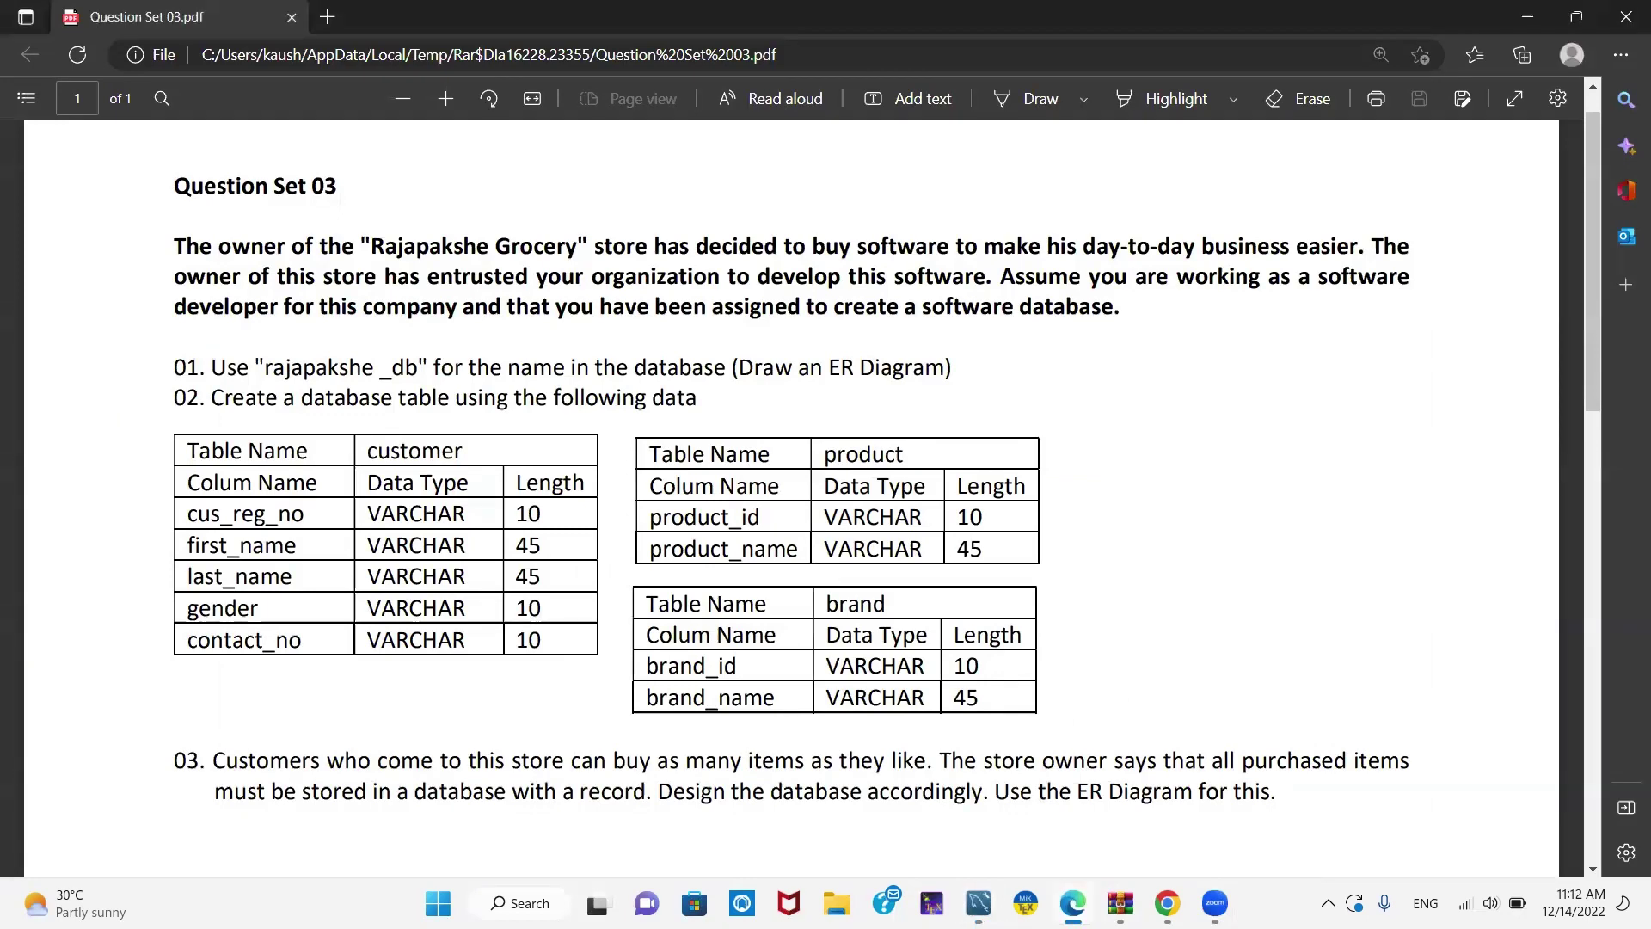
key(alt+Tab)
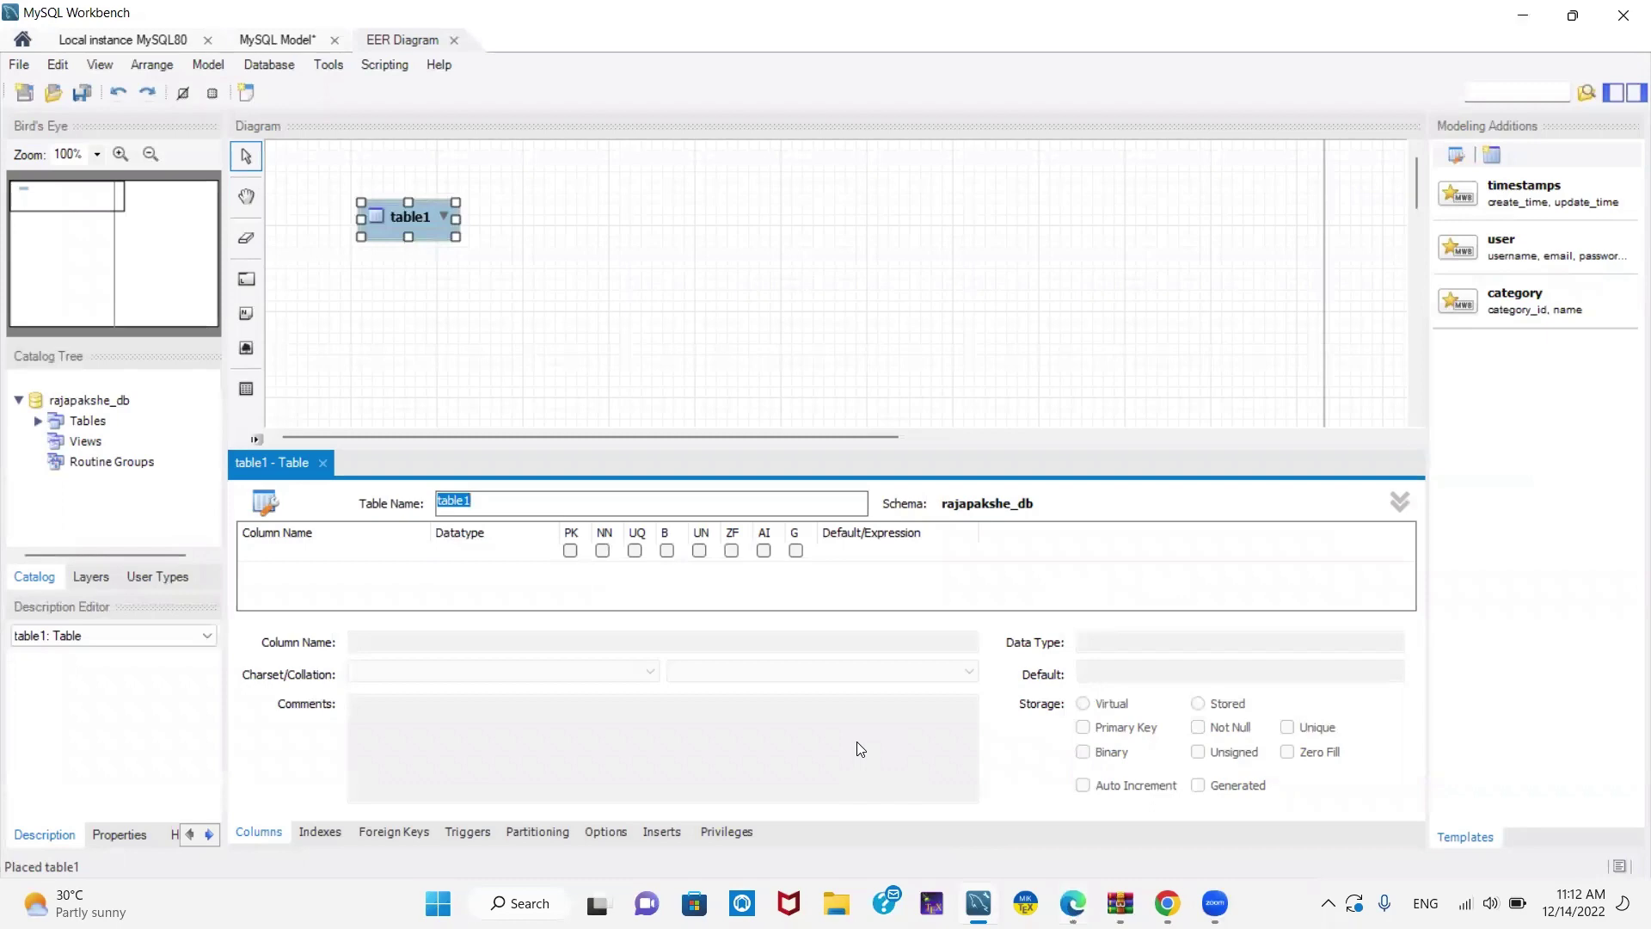
key(BackSpace)
text(cu)
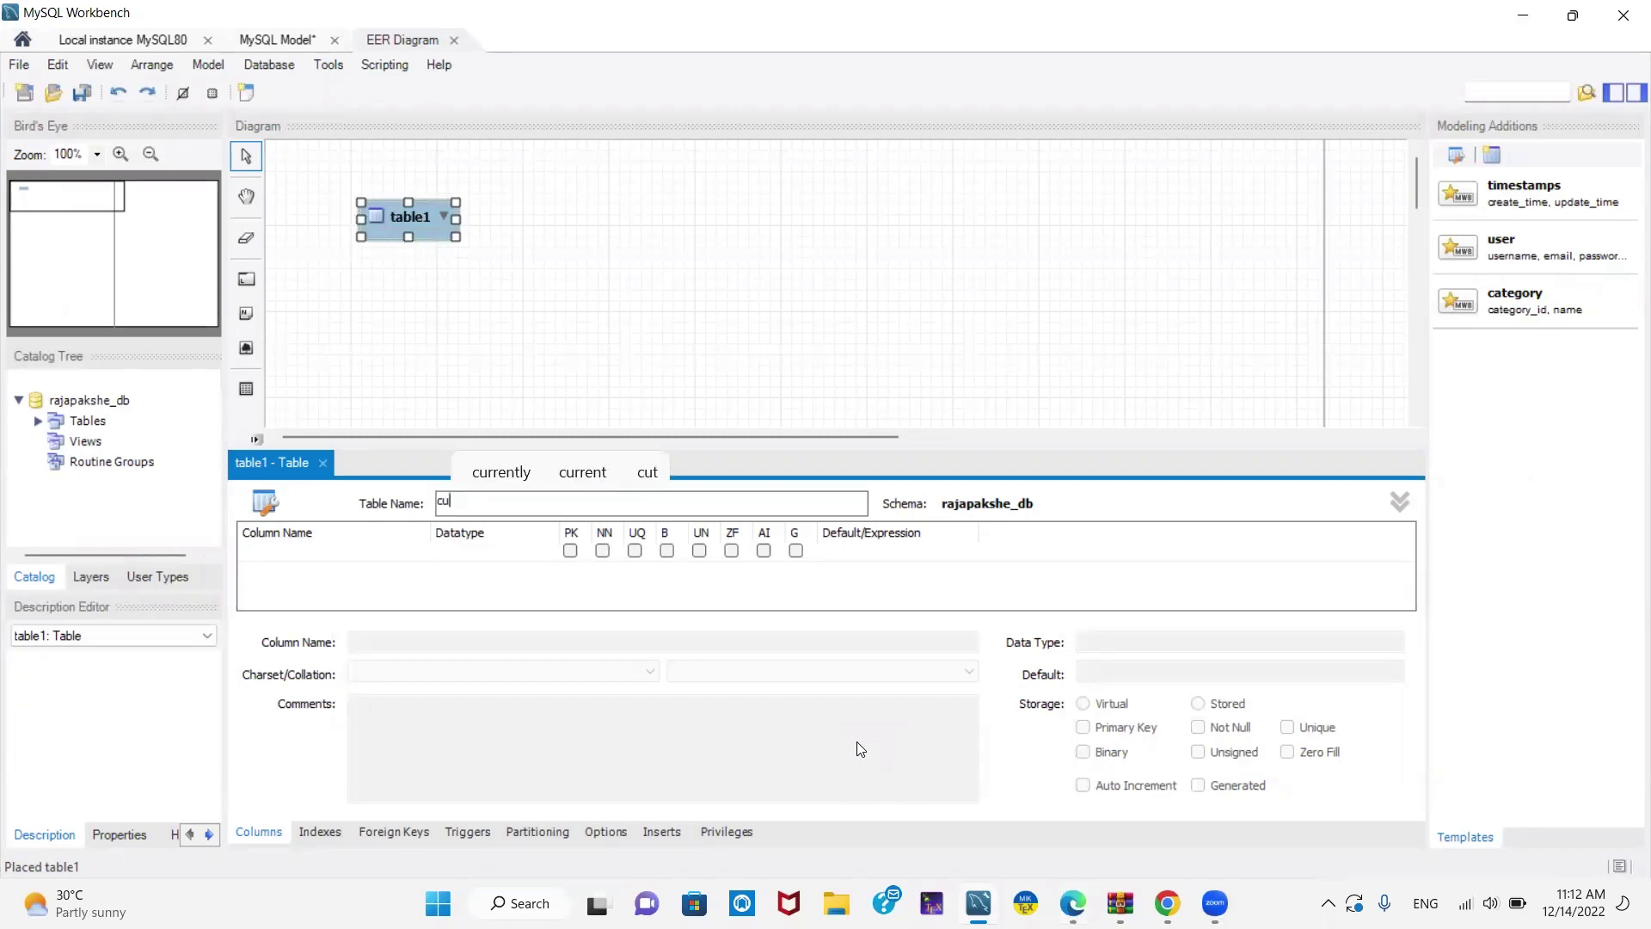
text(stomer)
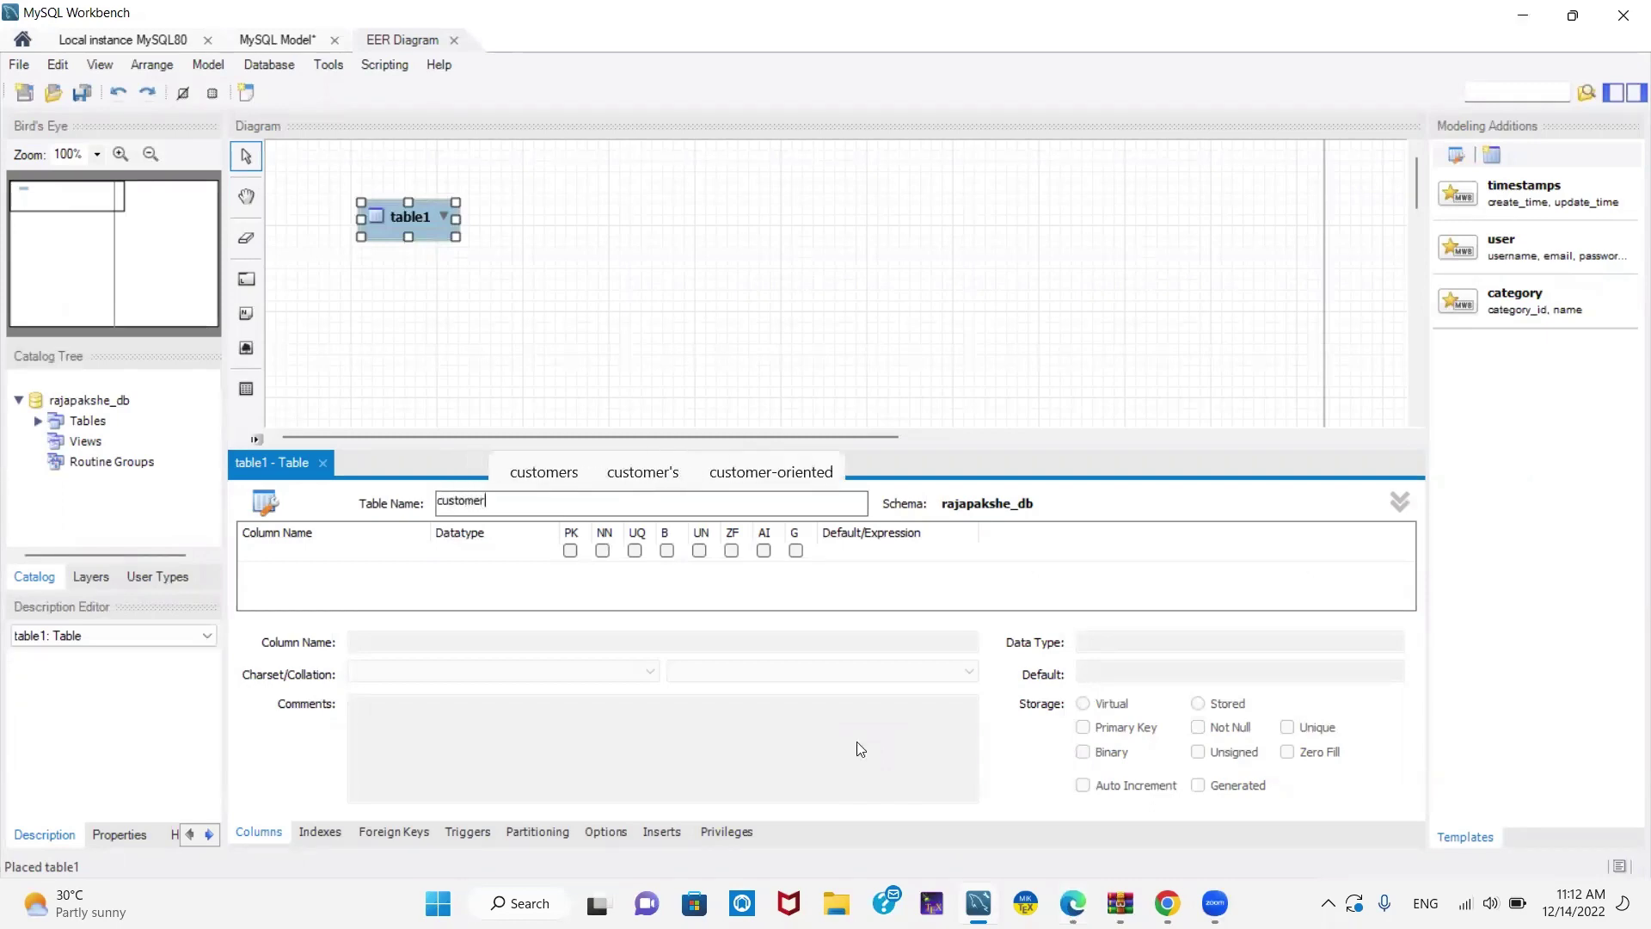
- Check the customer columns in the question PDF and add cus_reg_no as the table's first column
click(1073, 903)
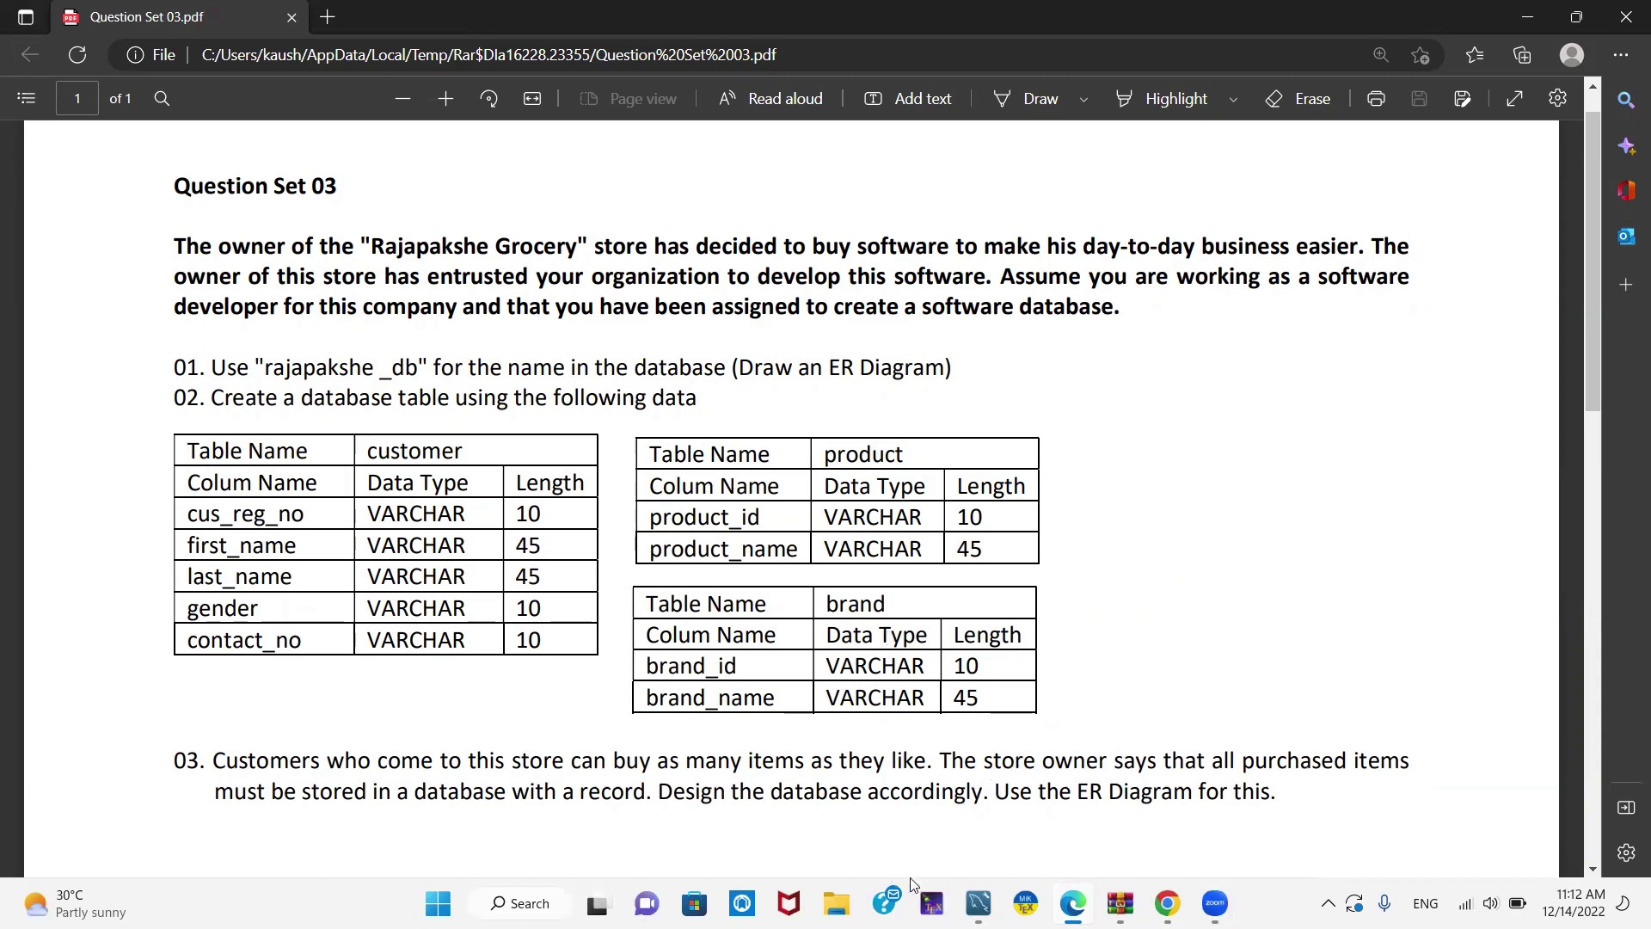
click(978, 903)
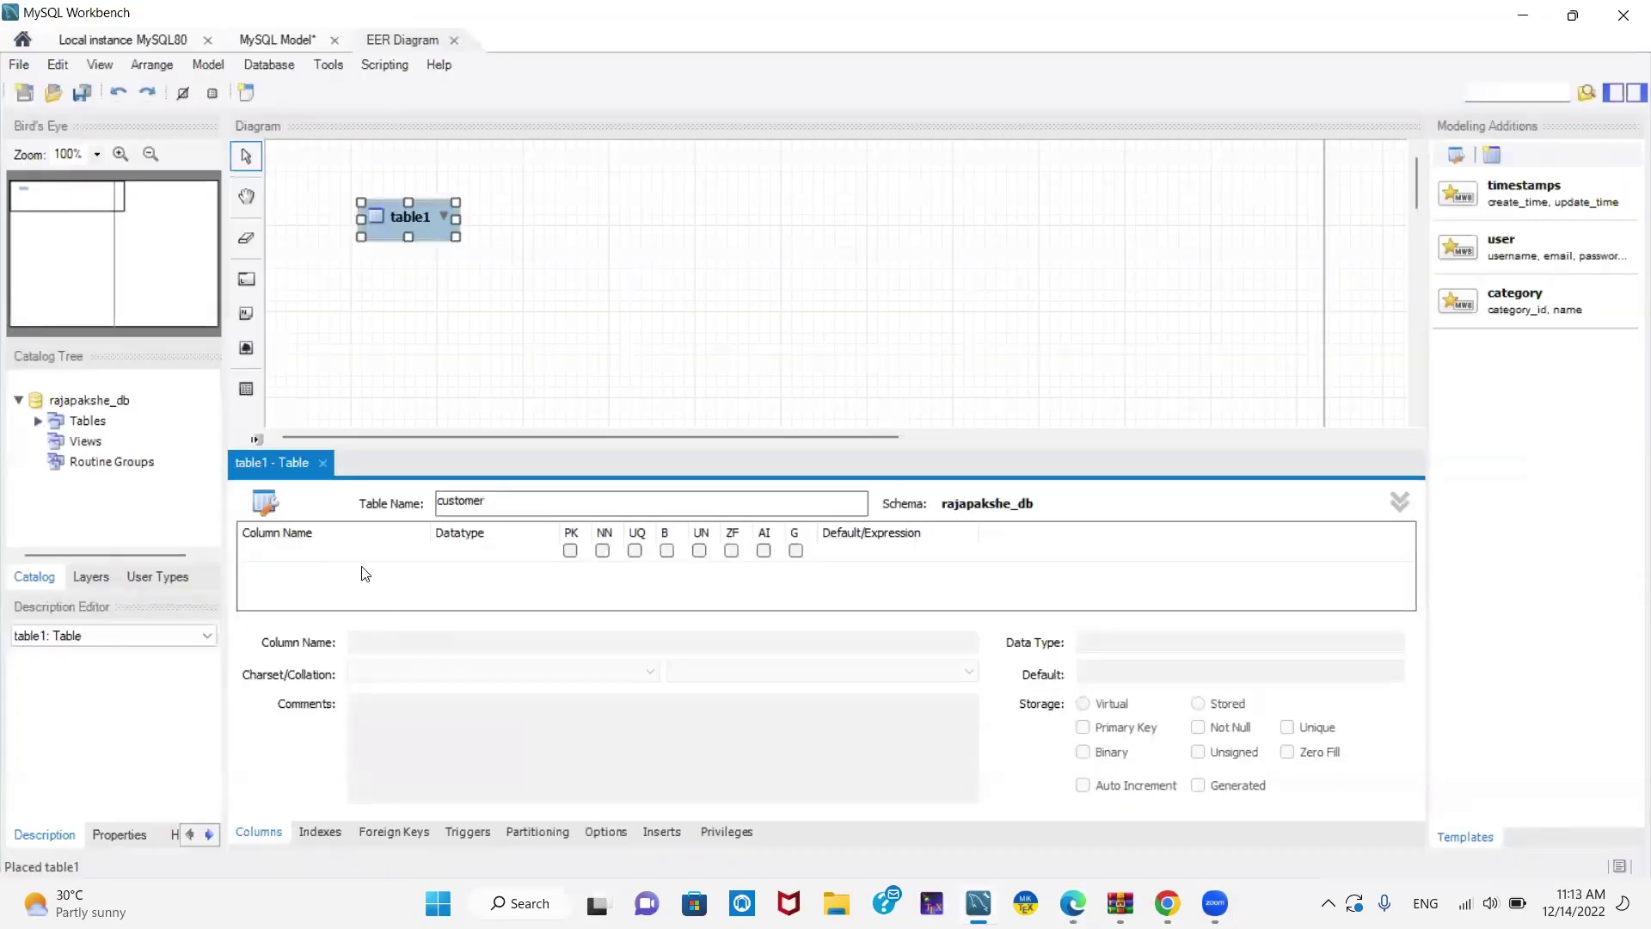
click(344, 551)
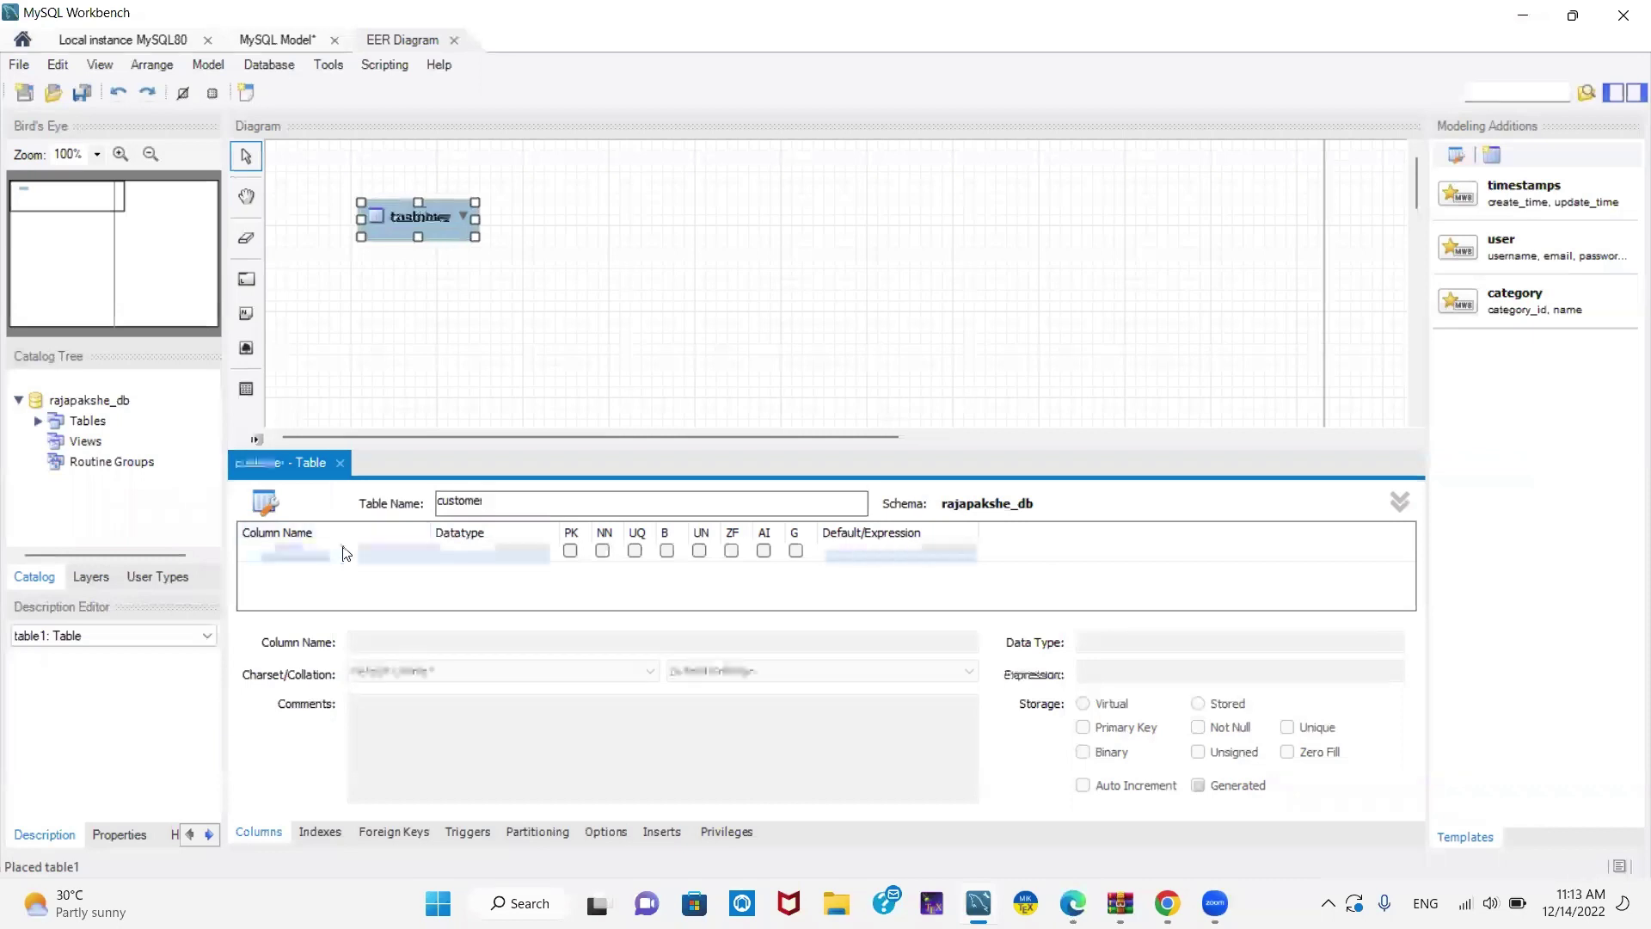
text(custom)
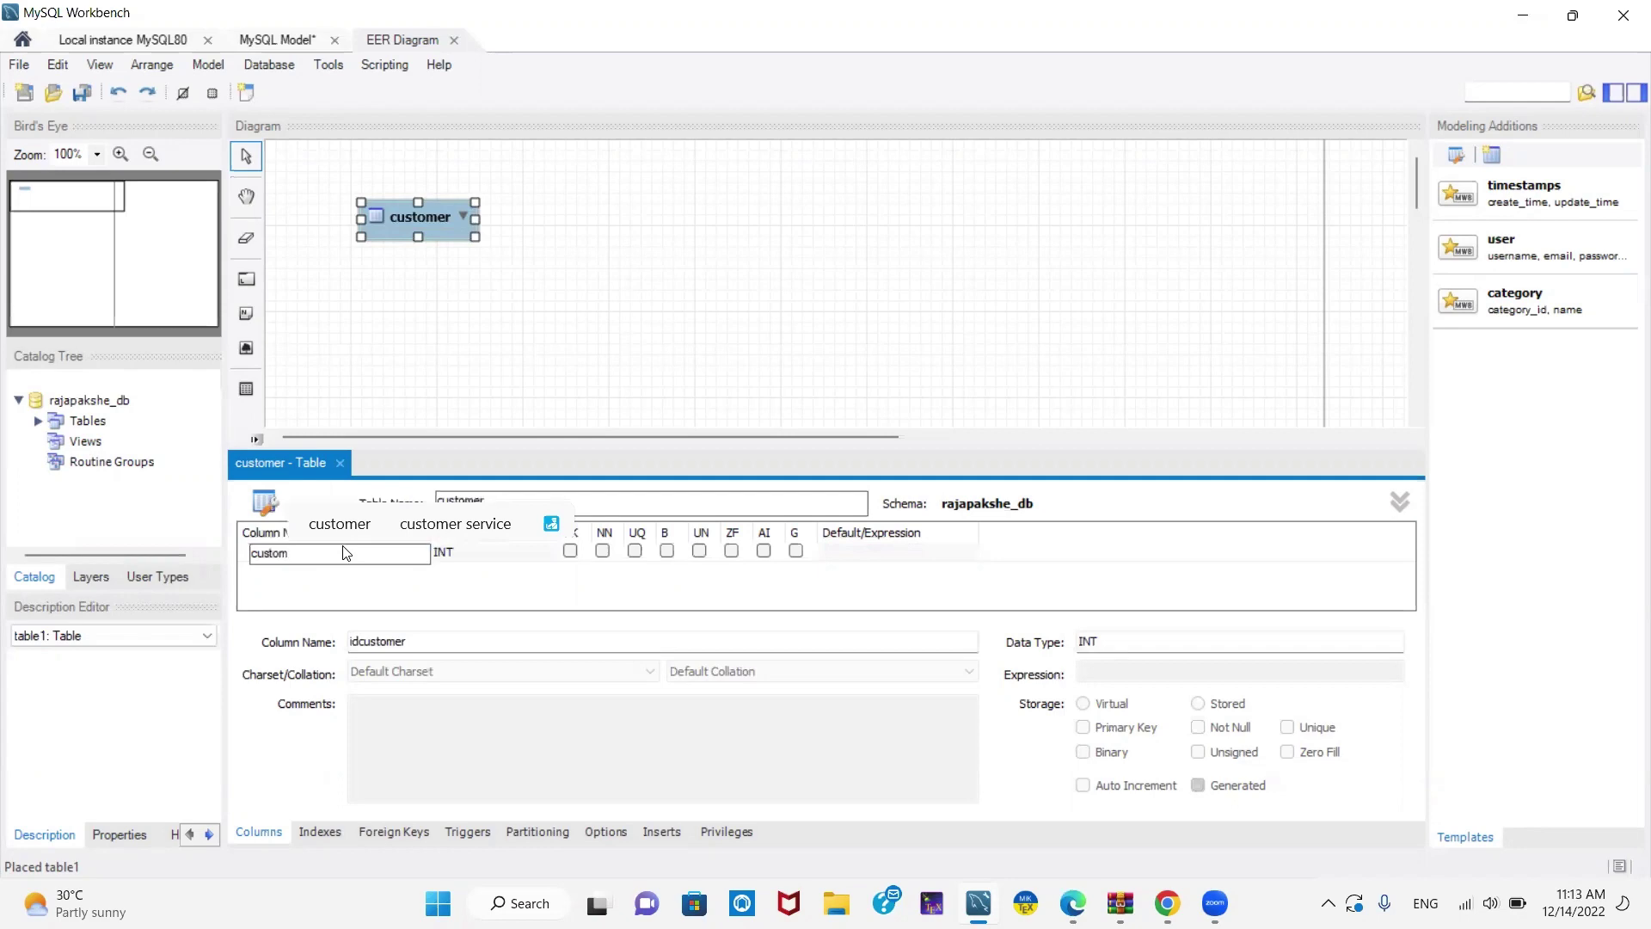
key(BackSpace)
key(BackSpace)
key(BackSpace)
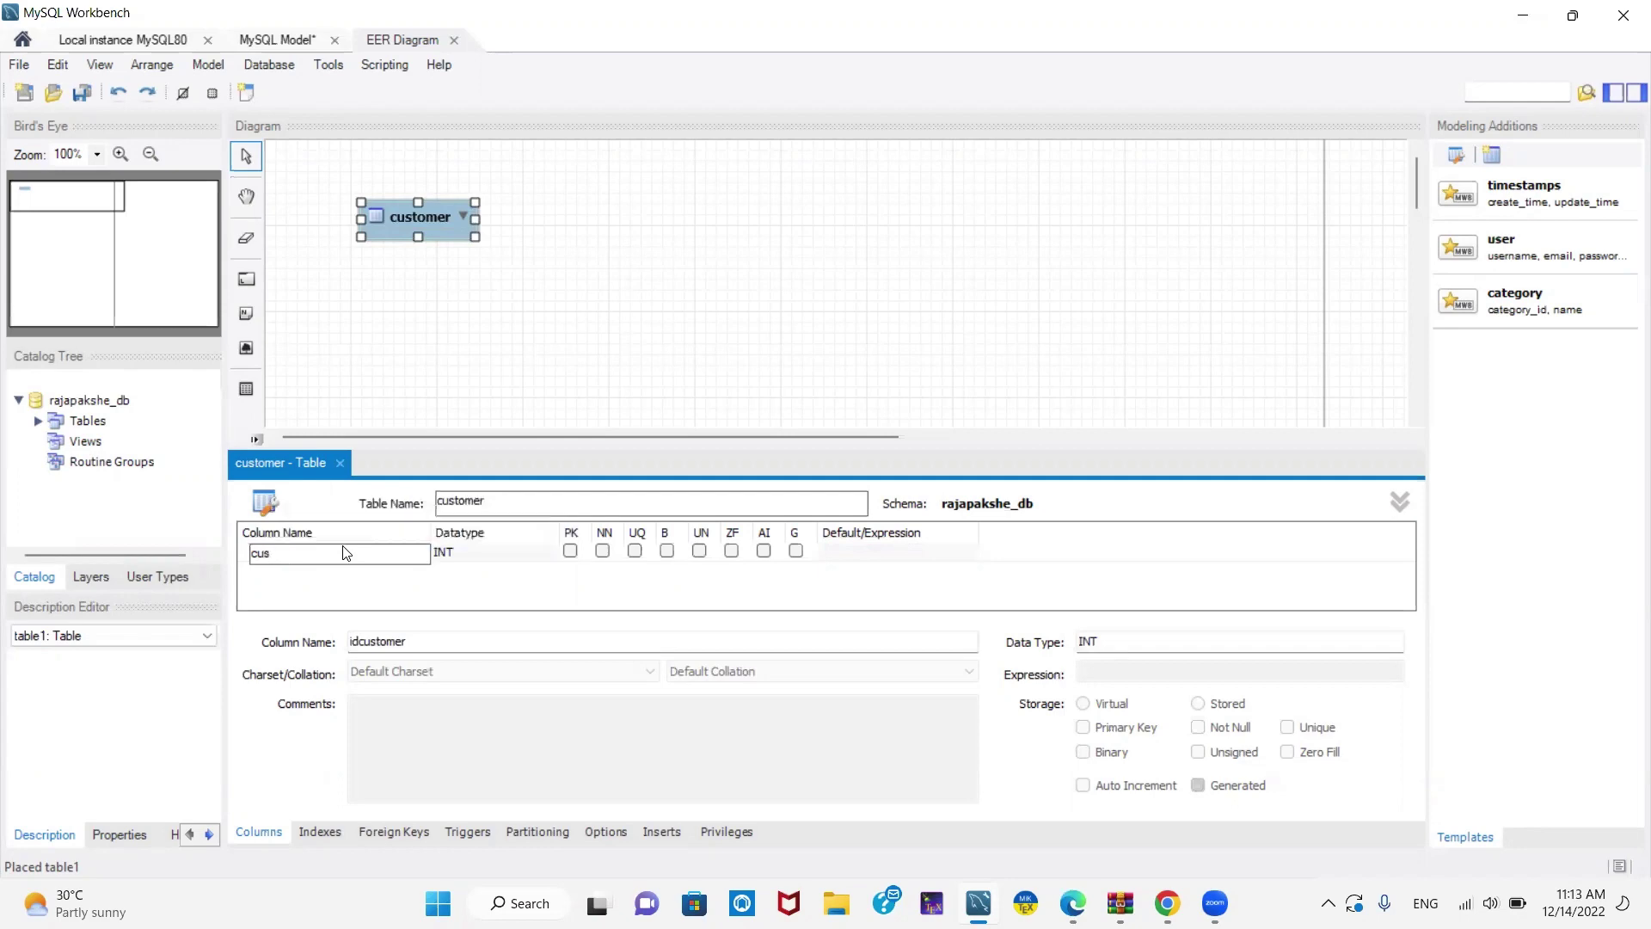
text(_reg_no)
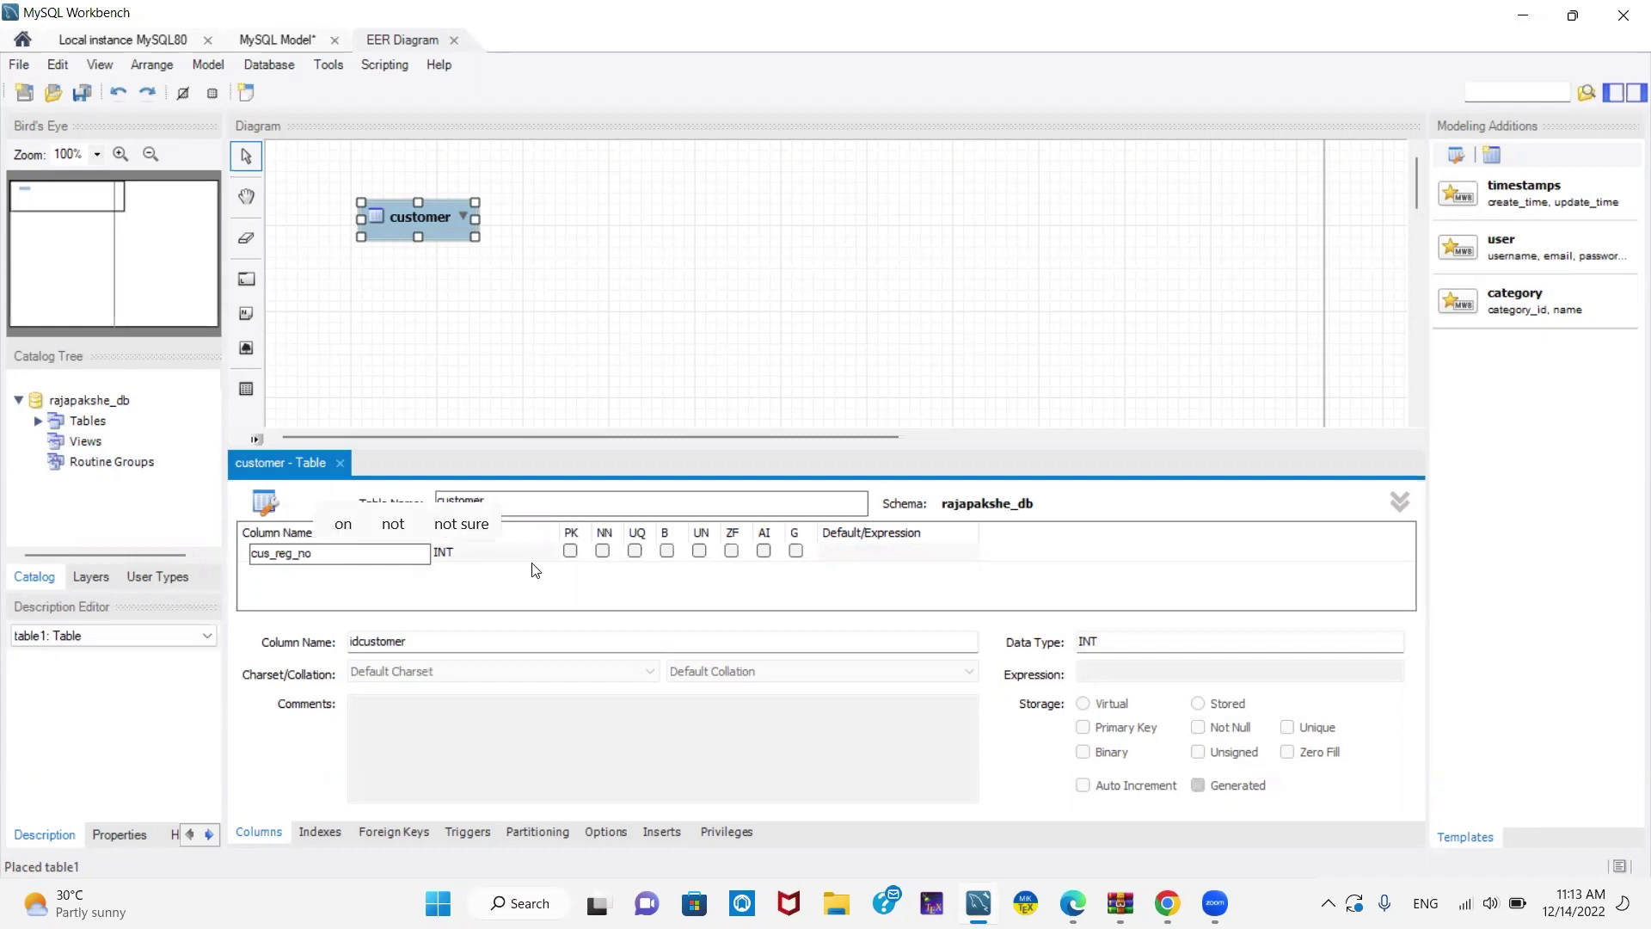
key(Tab)
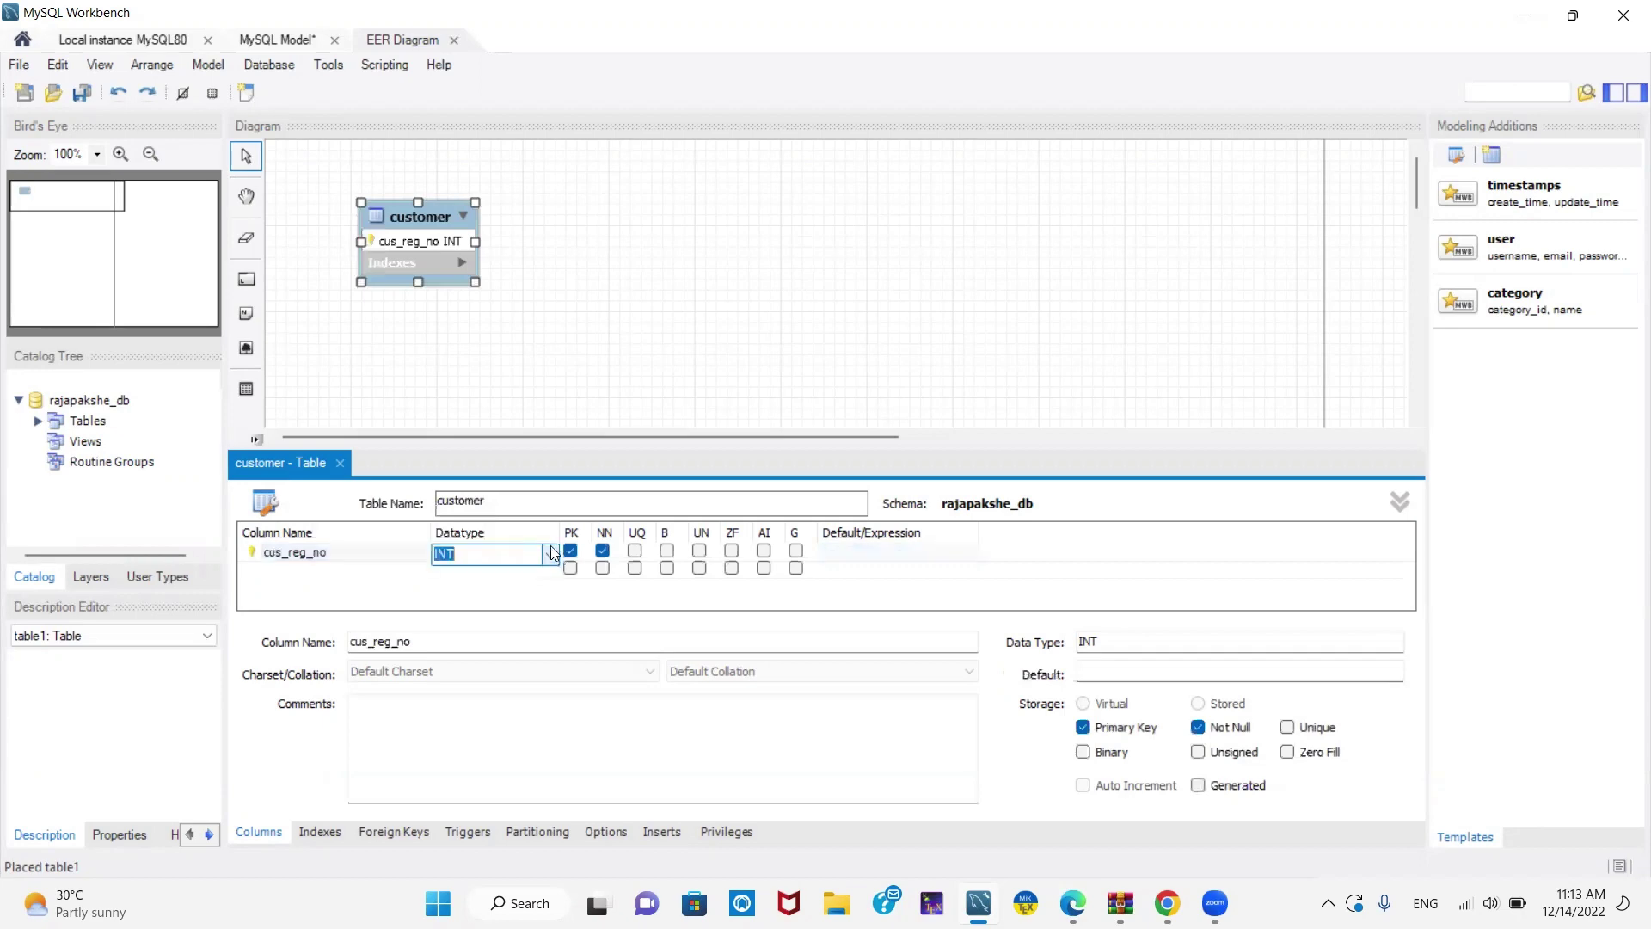
- Set the datatype of the cus_reg_no column to VARCHAR(10)
click(550, 553)
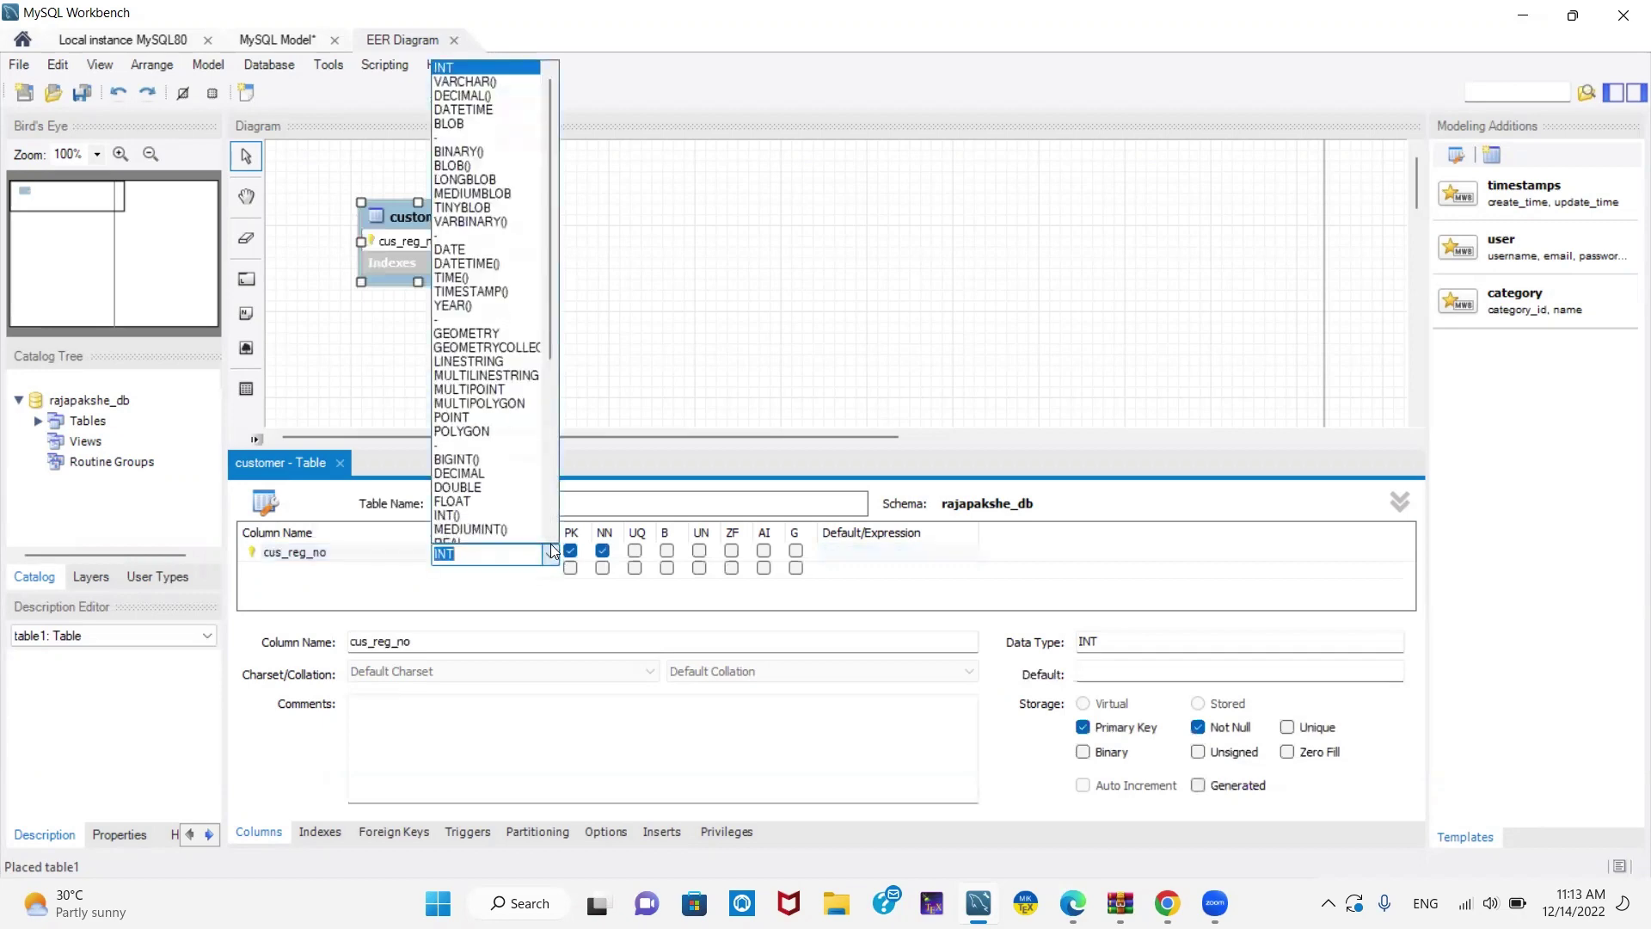
click(504, 80)
text(10)
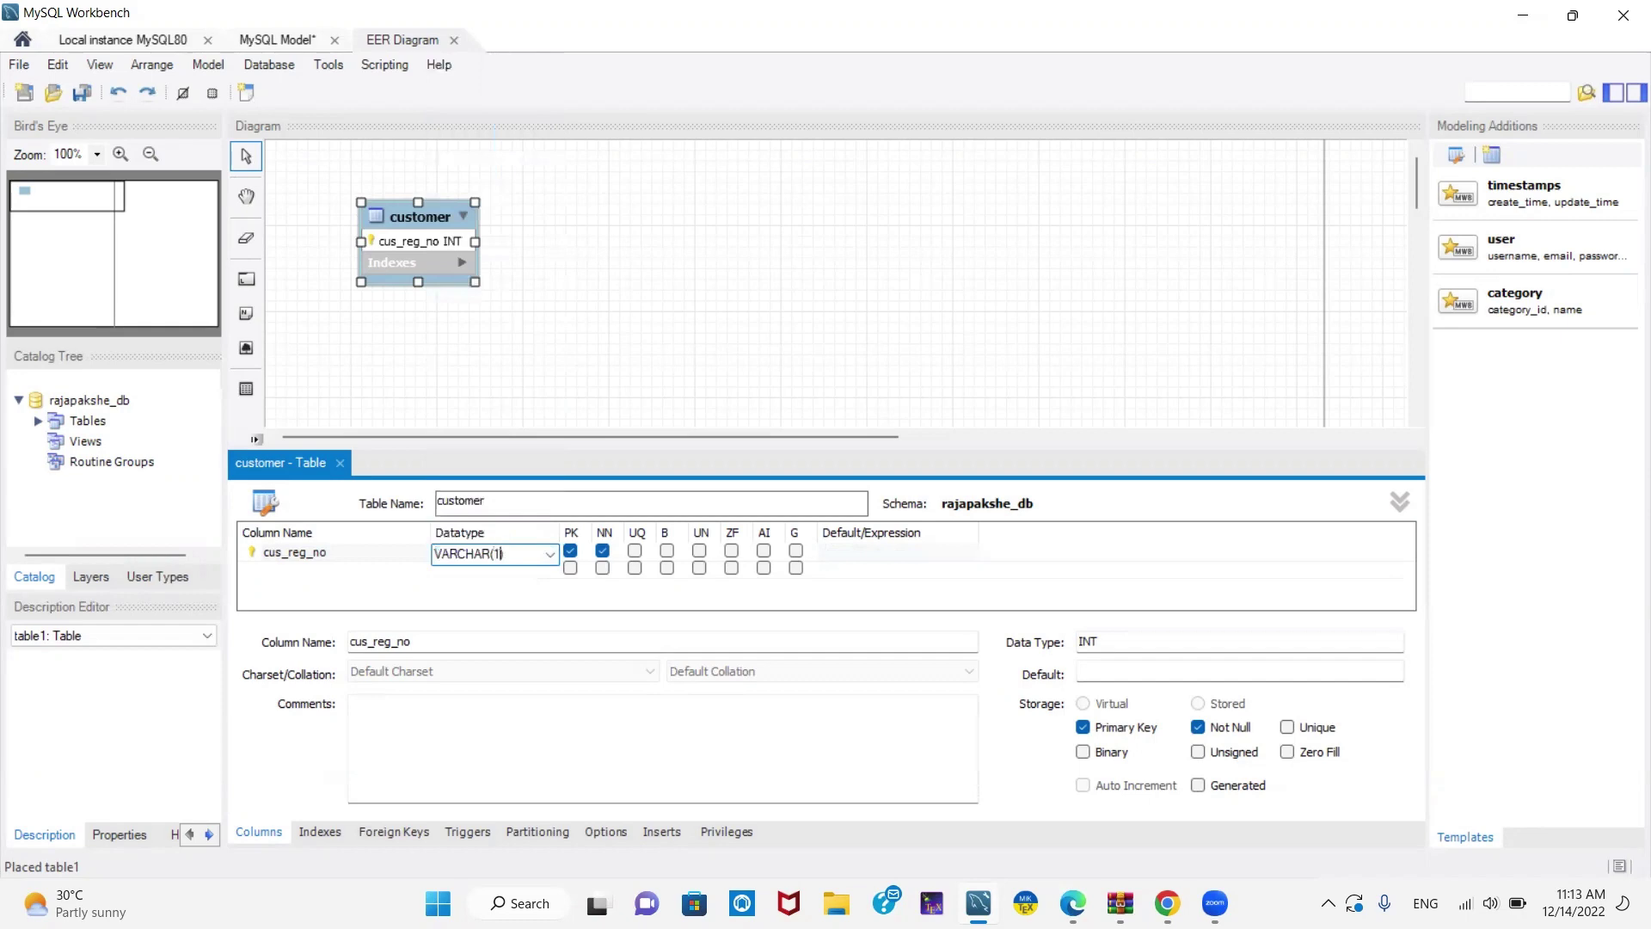
- Check the question PDF again and add a first_name column of type VARCHAR(45) to the customer table
mouse_move(1073, 898)
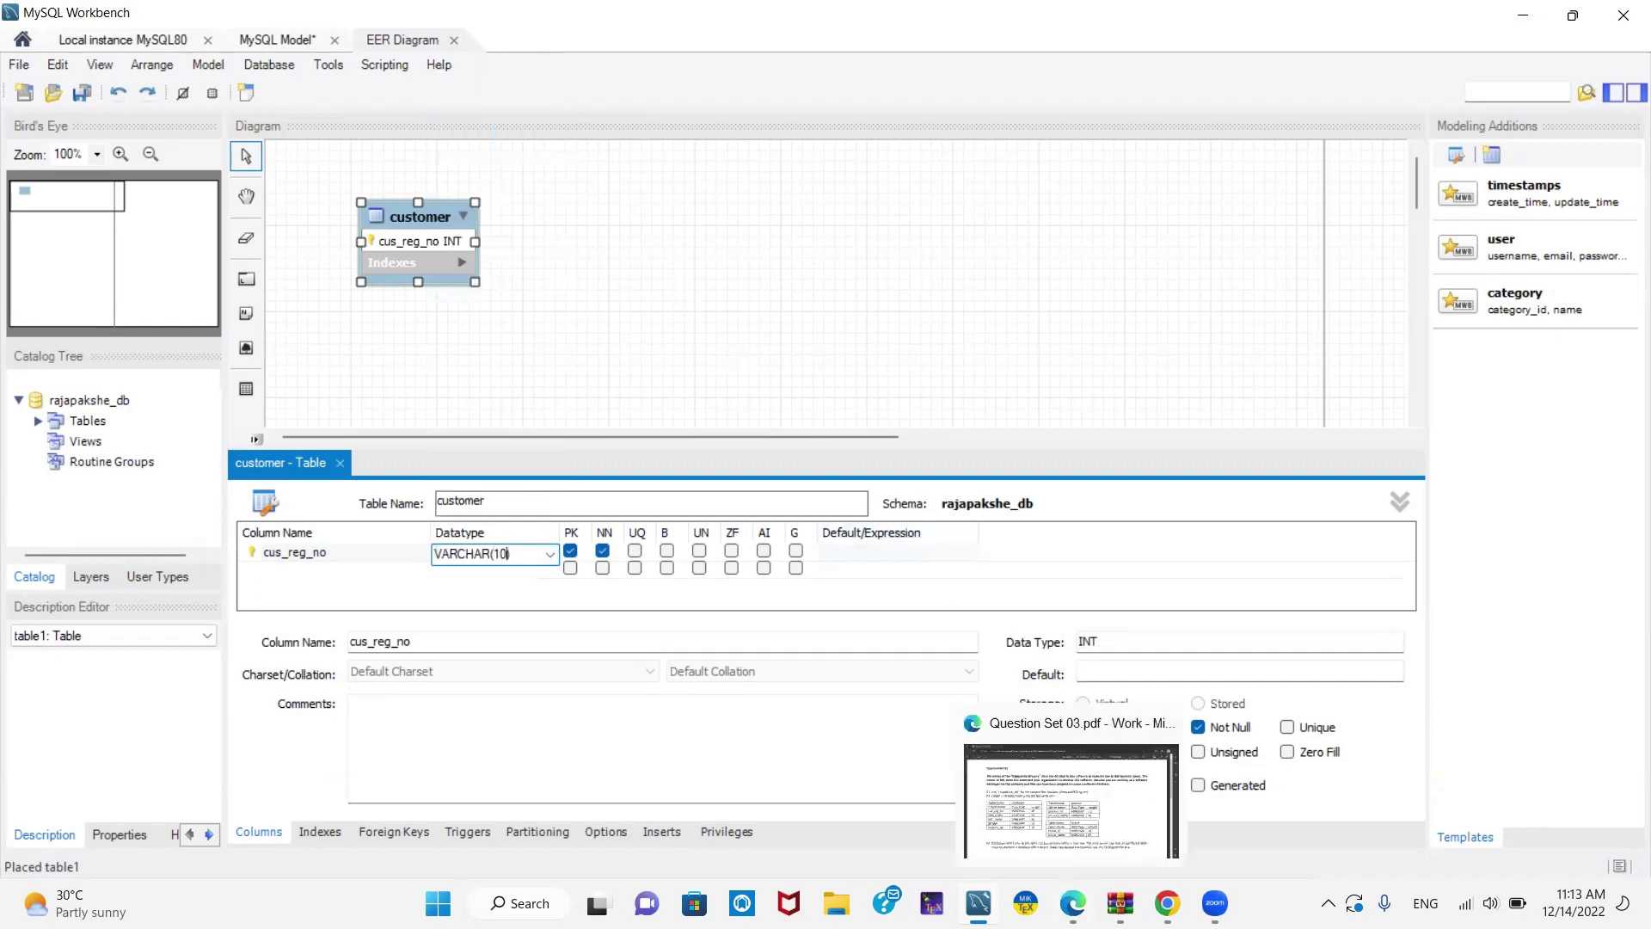
click(986, 860)
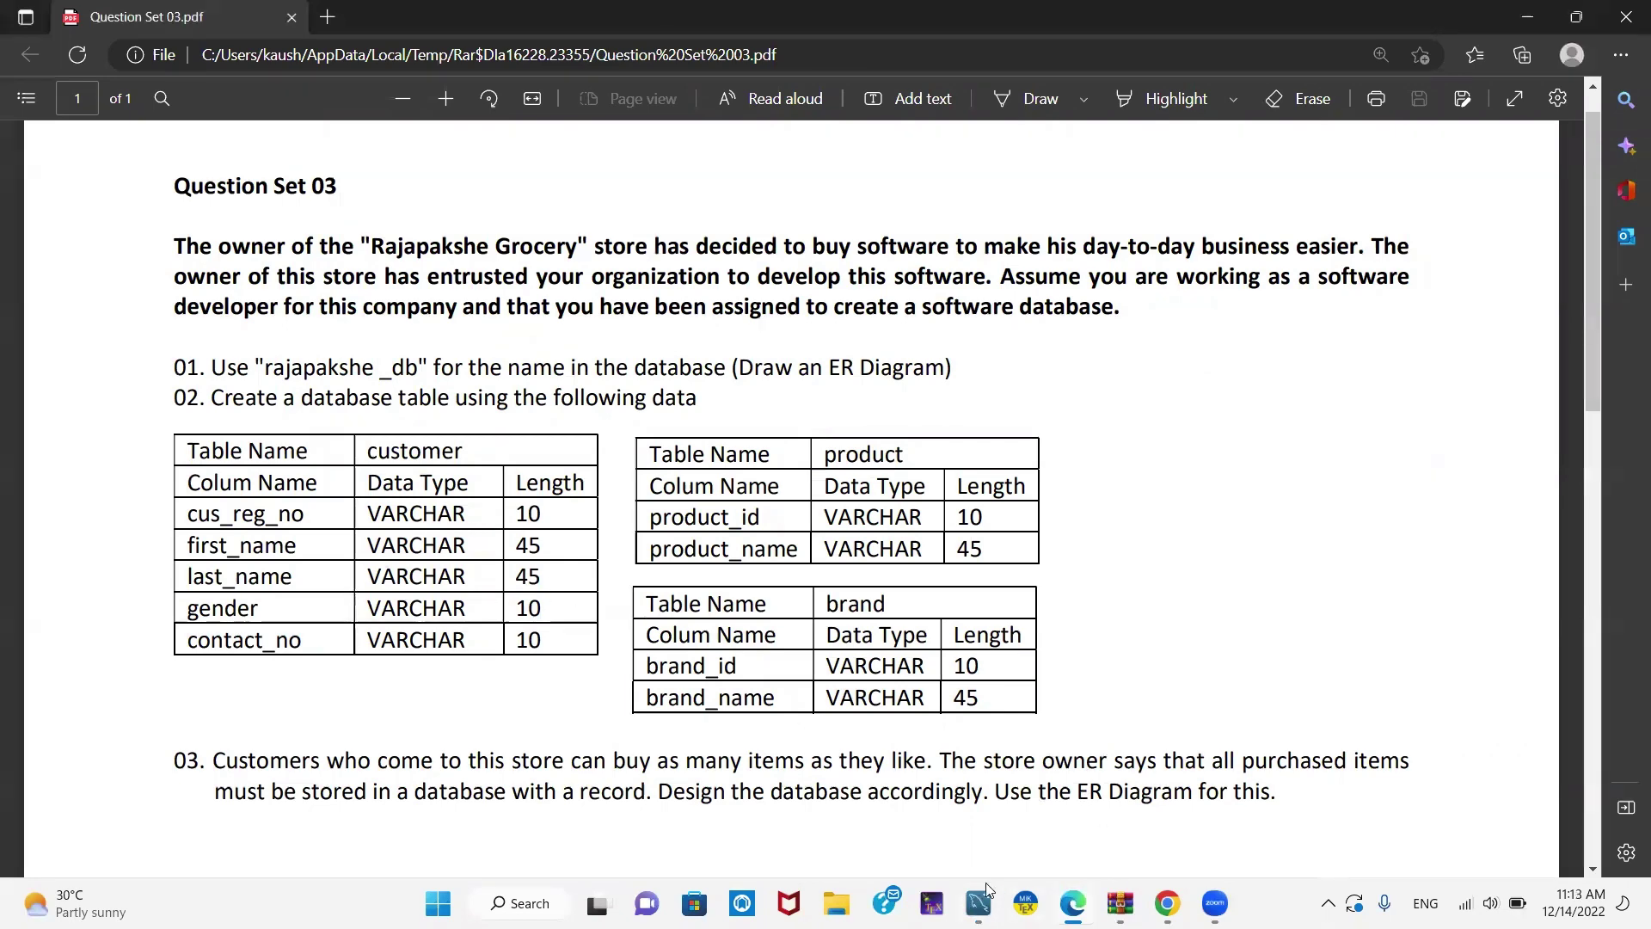
click(983, 896)
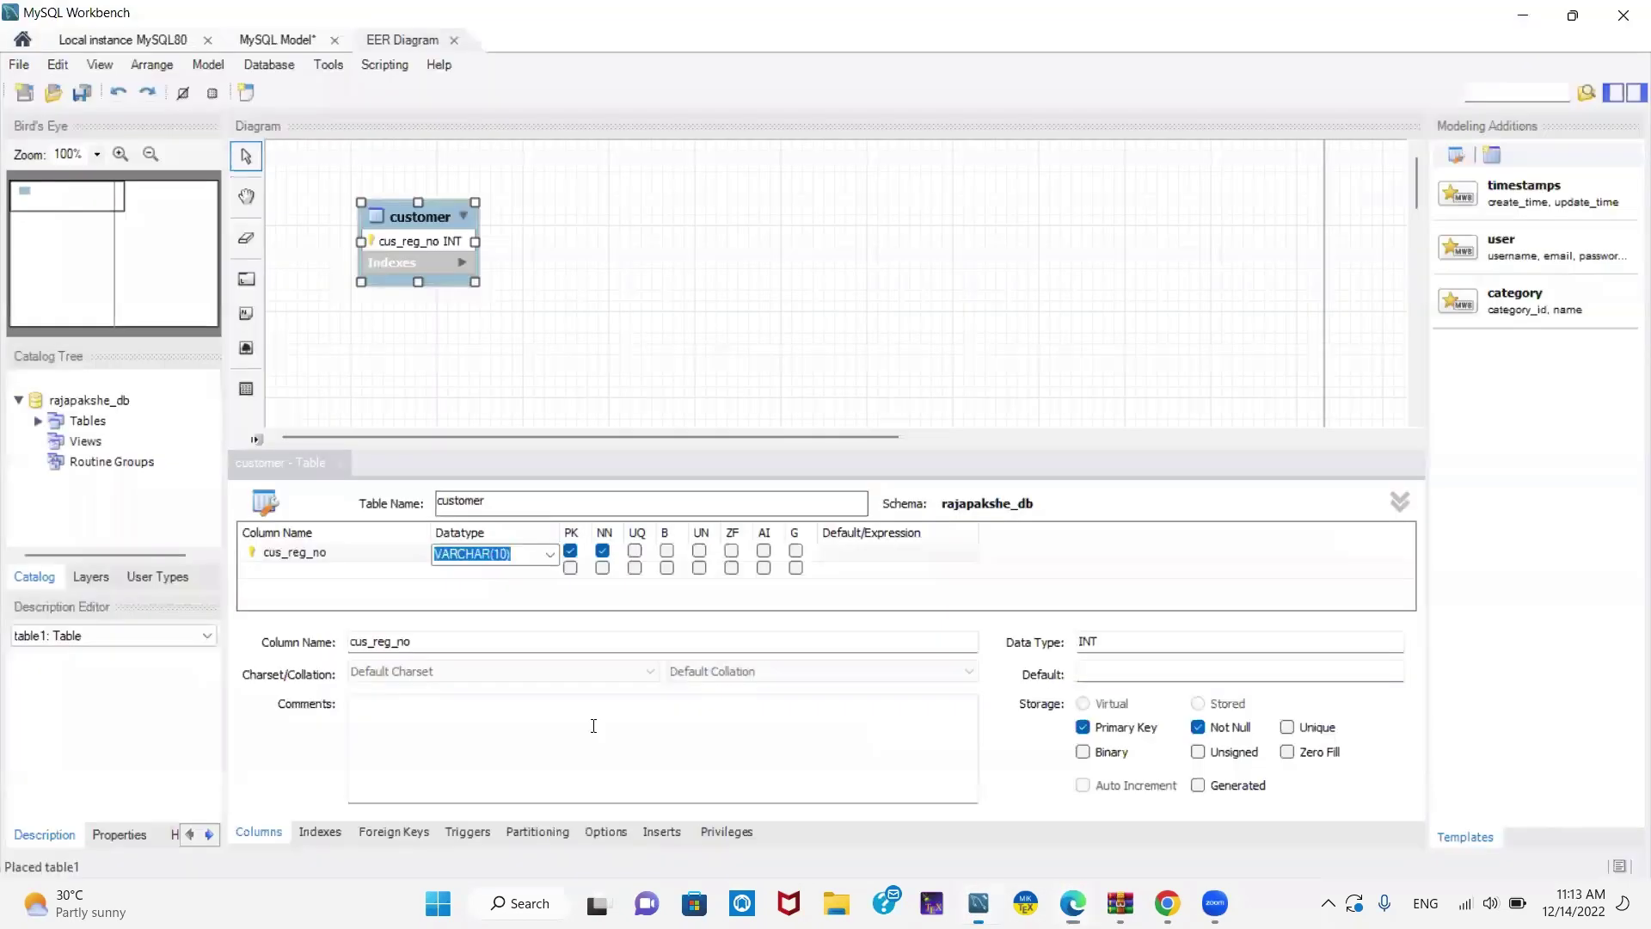
click(325, 570)
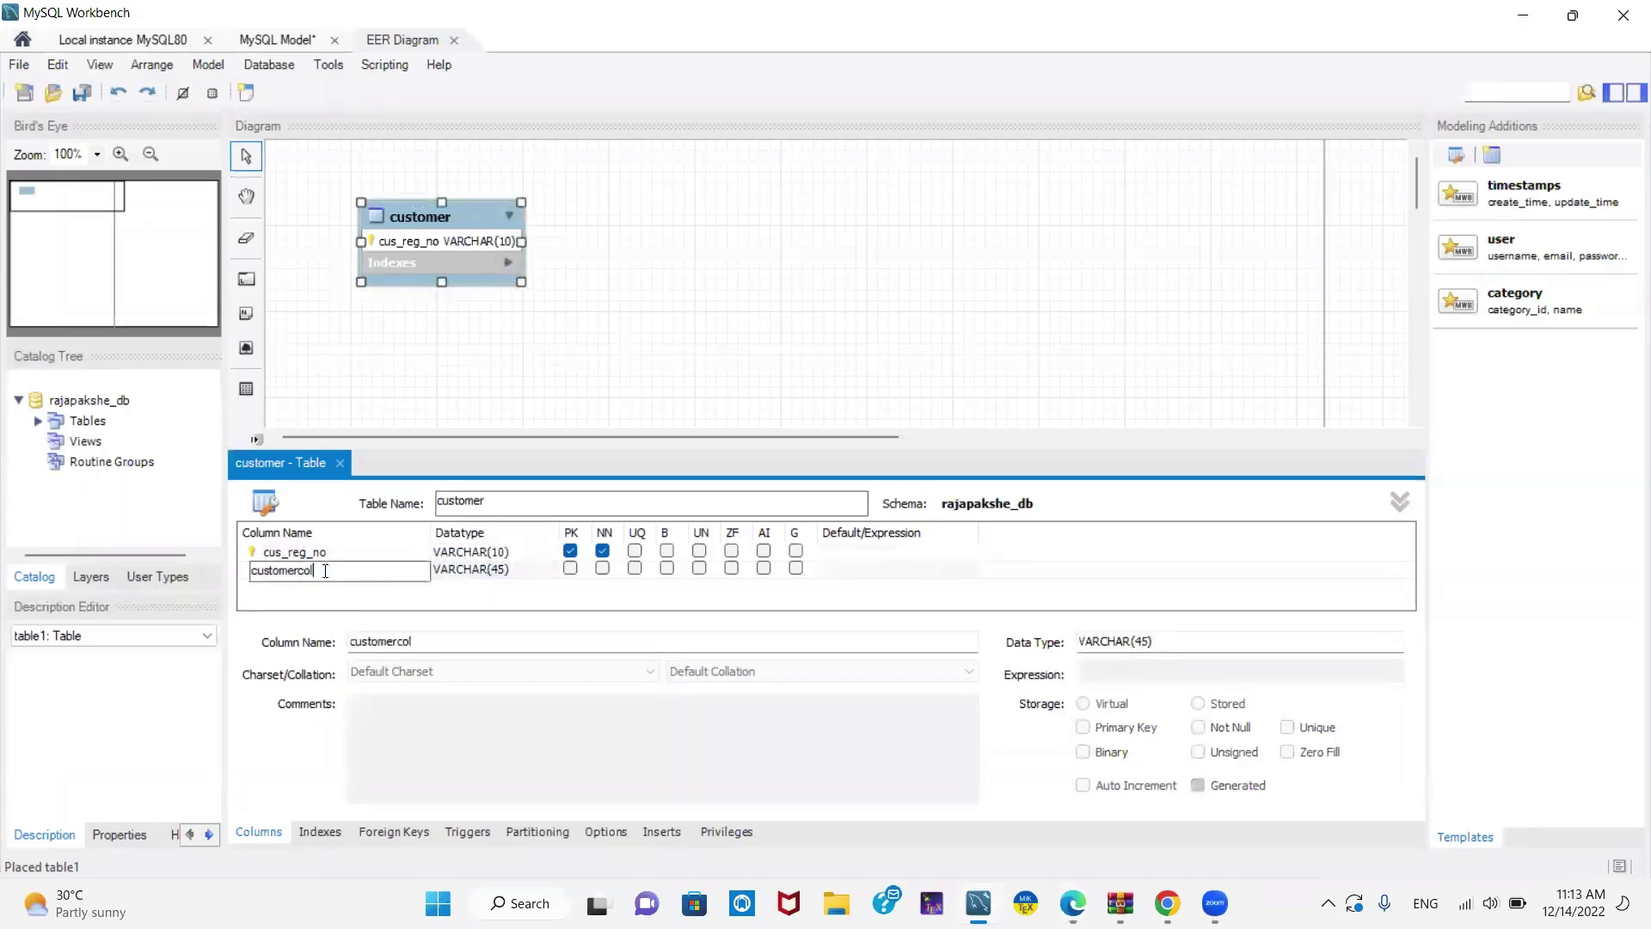
key(ctrl+a)
key(BackSpace)
text(first_name)
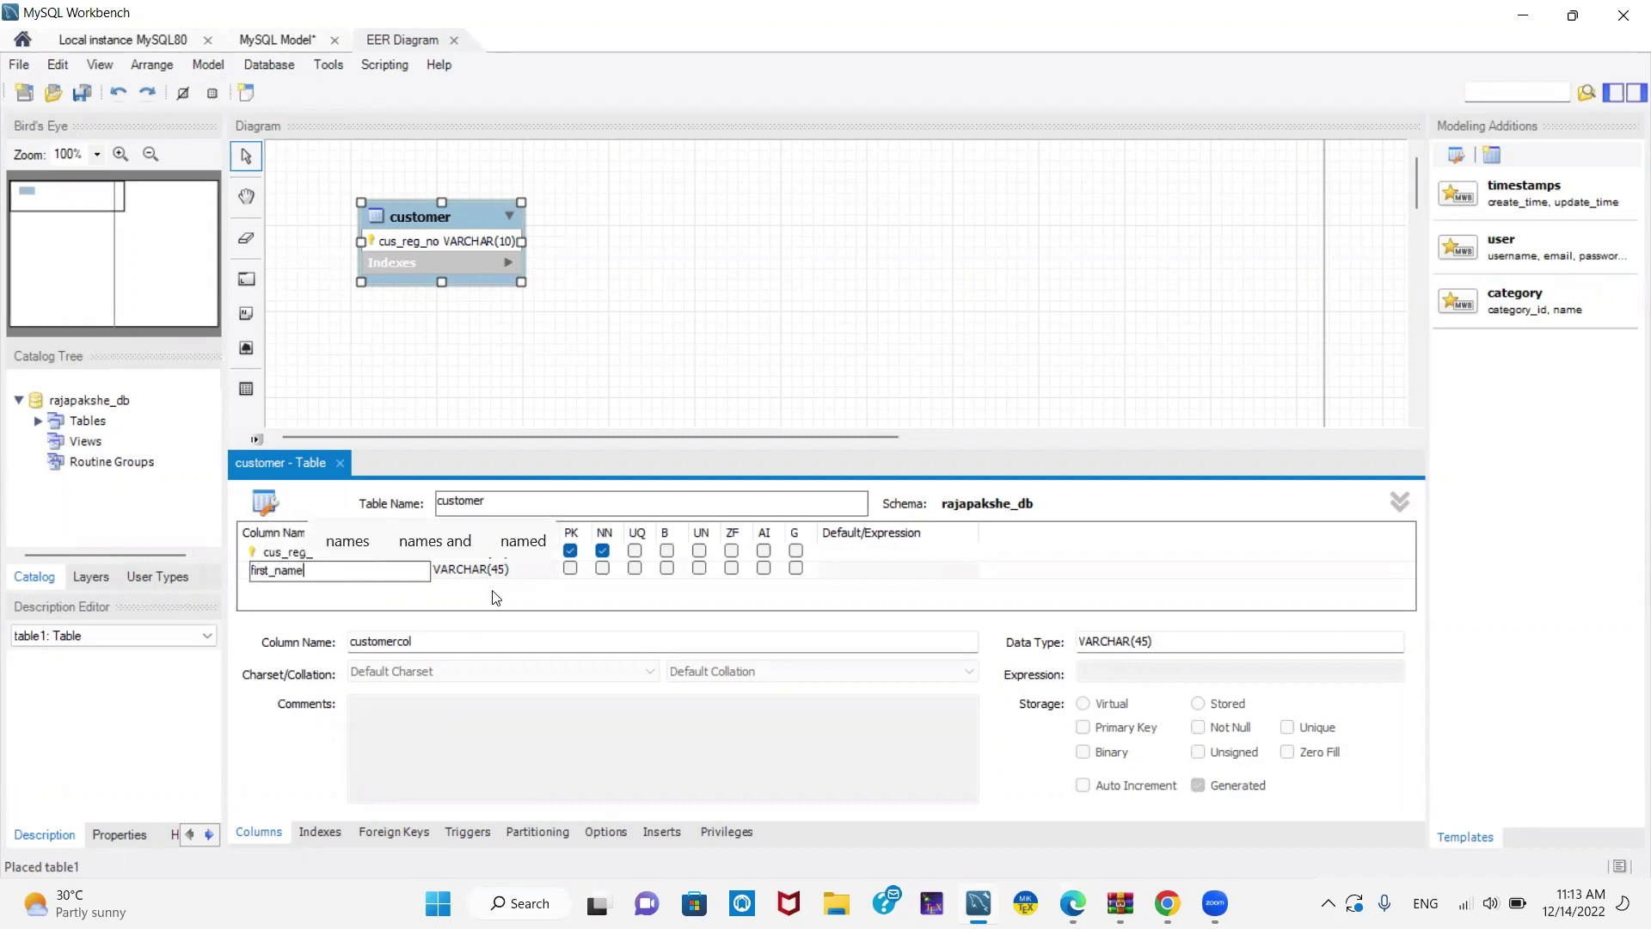
- Add a last_name column of type VARCHAR(45) to the customer table, and check the question PDF for the remaining columns
click(376, 588)
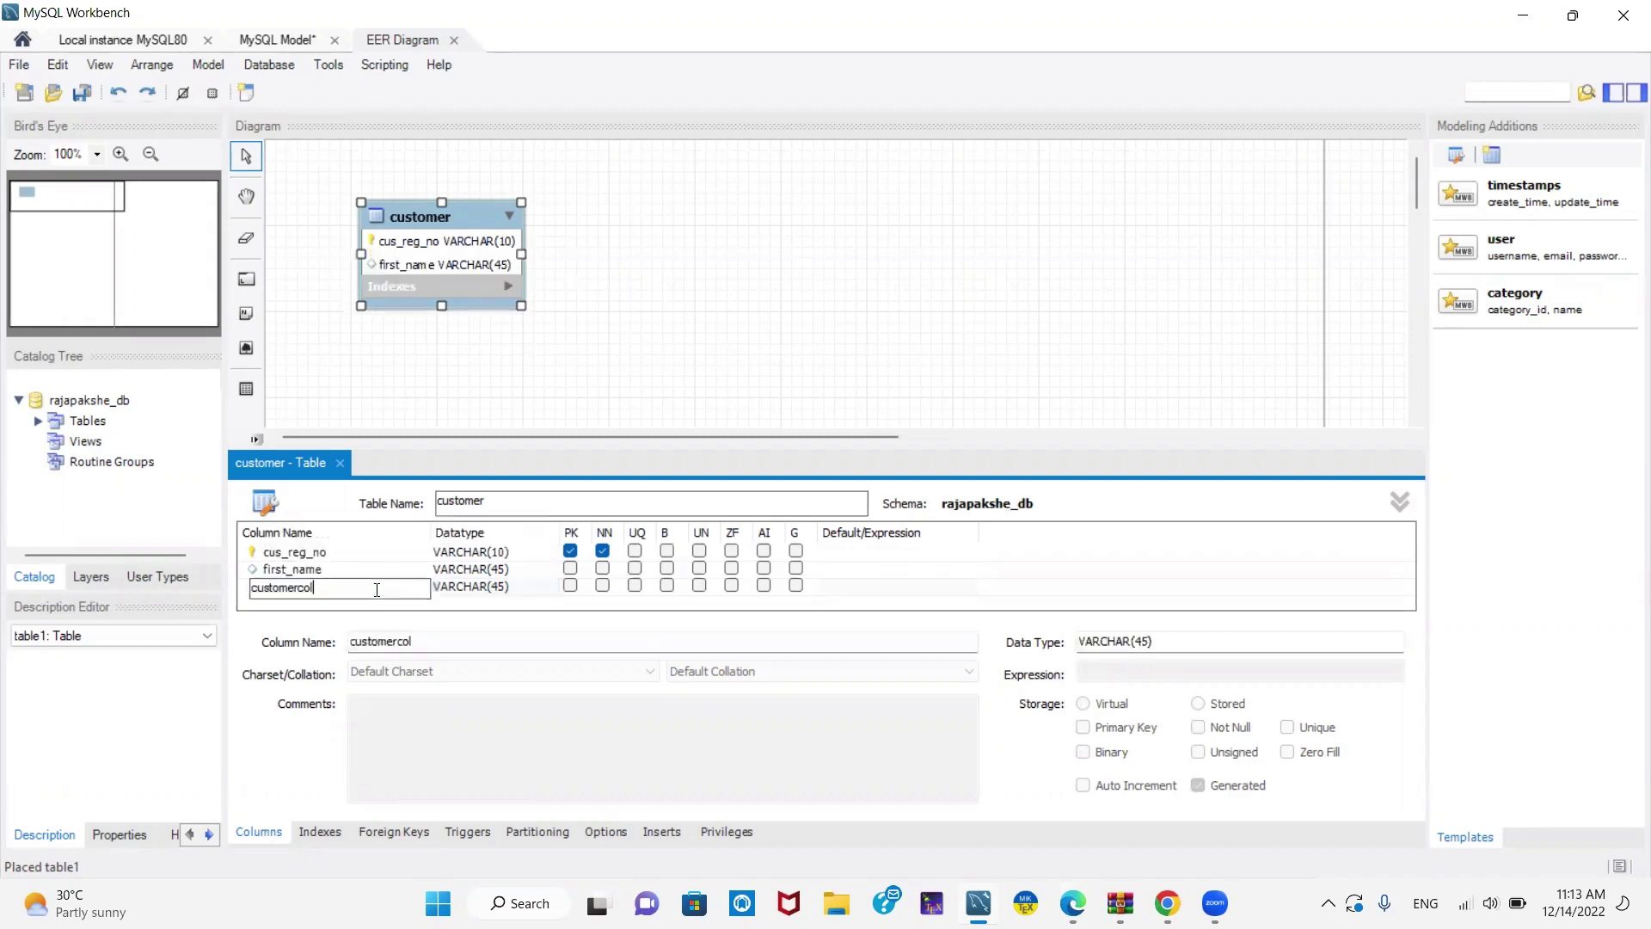
double_click(377, 589)
key(BackSpace)
text(last_nam)
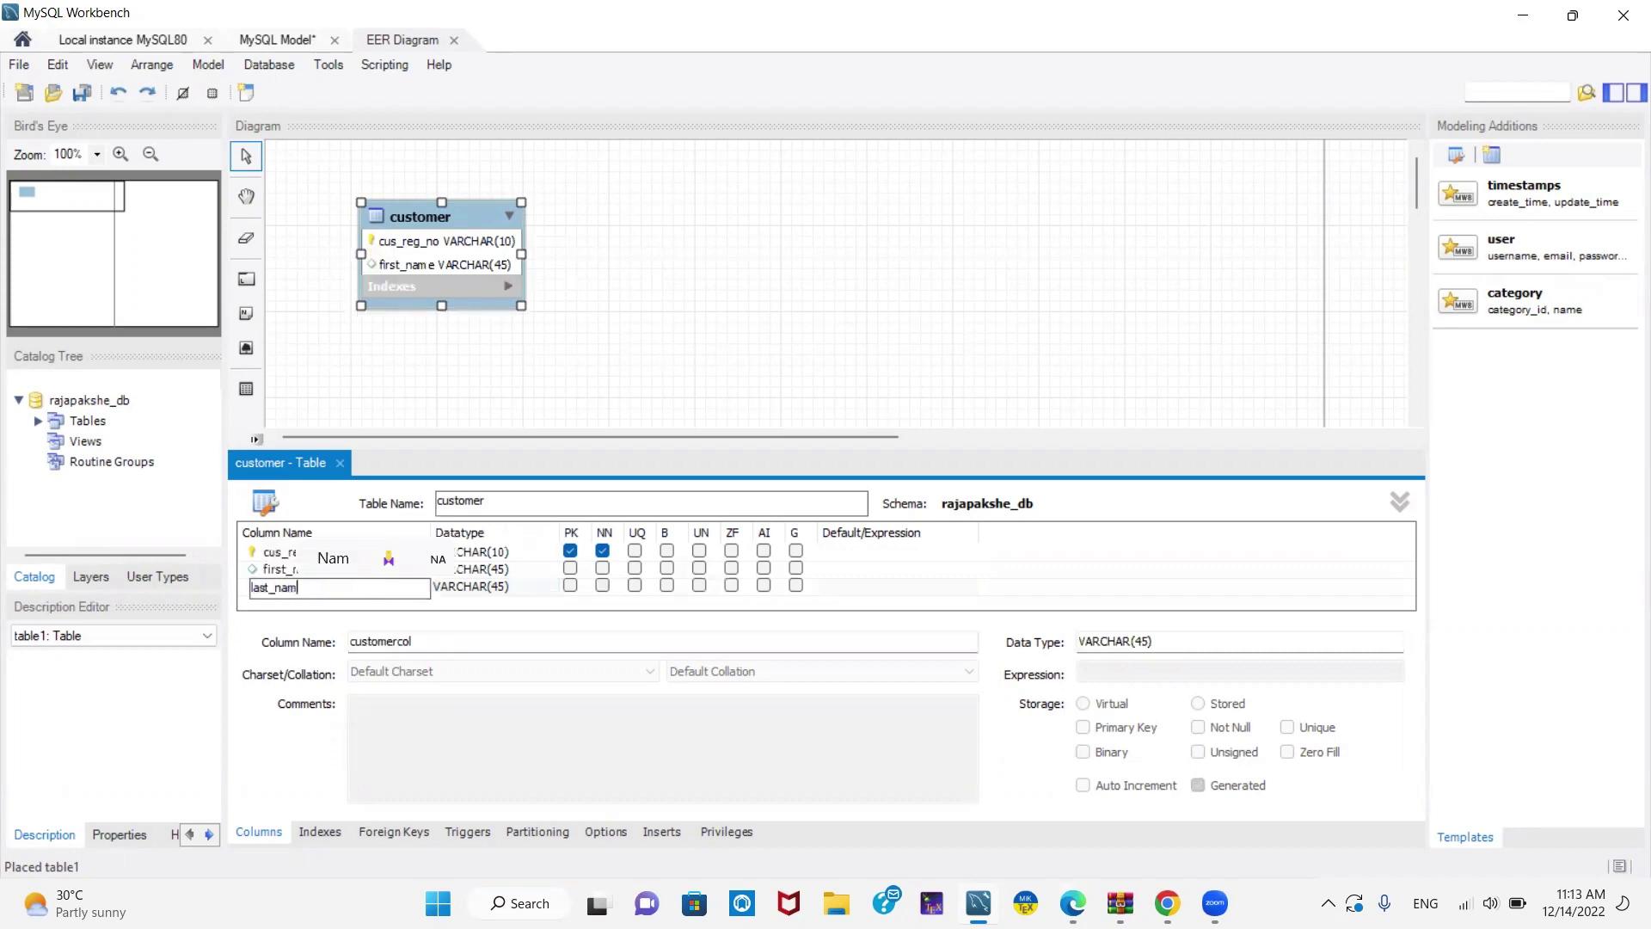
text(e)
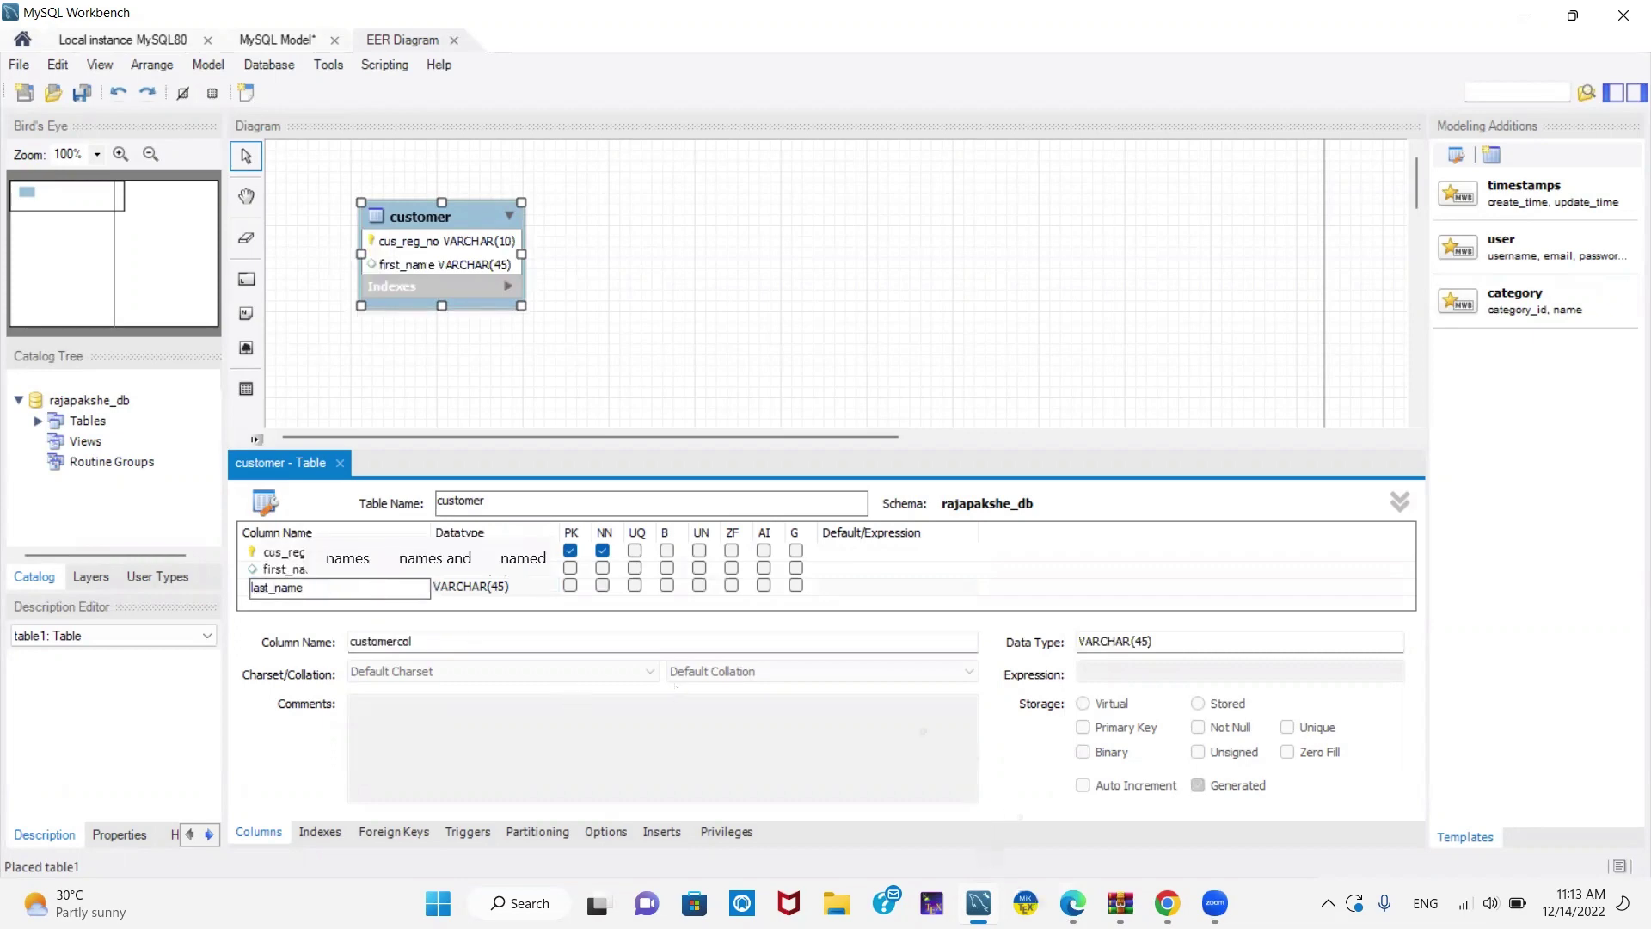
click(1072, 903)
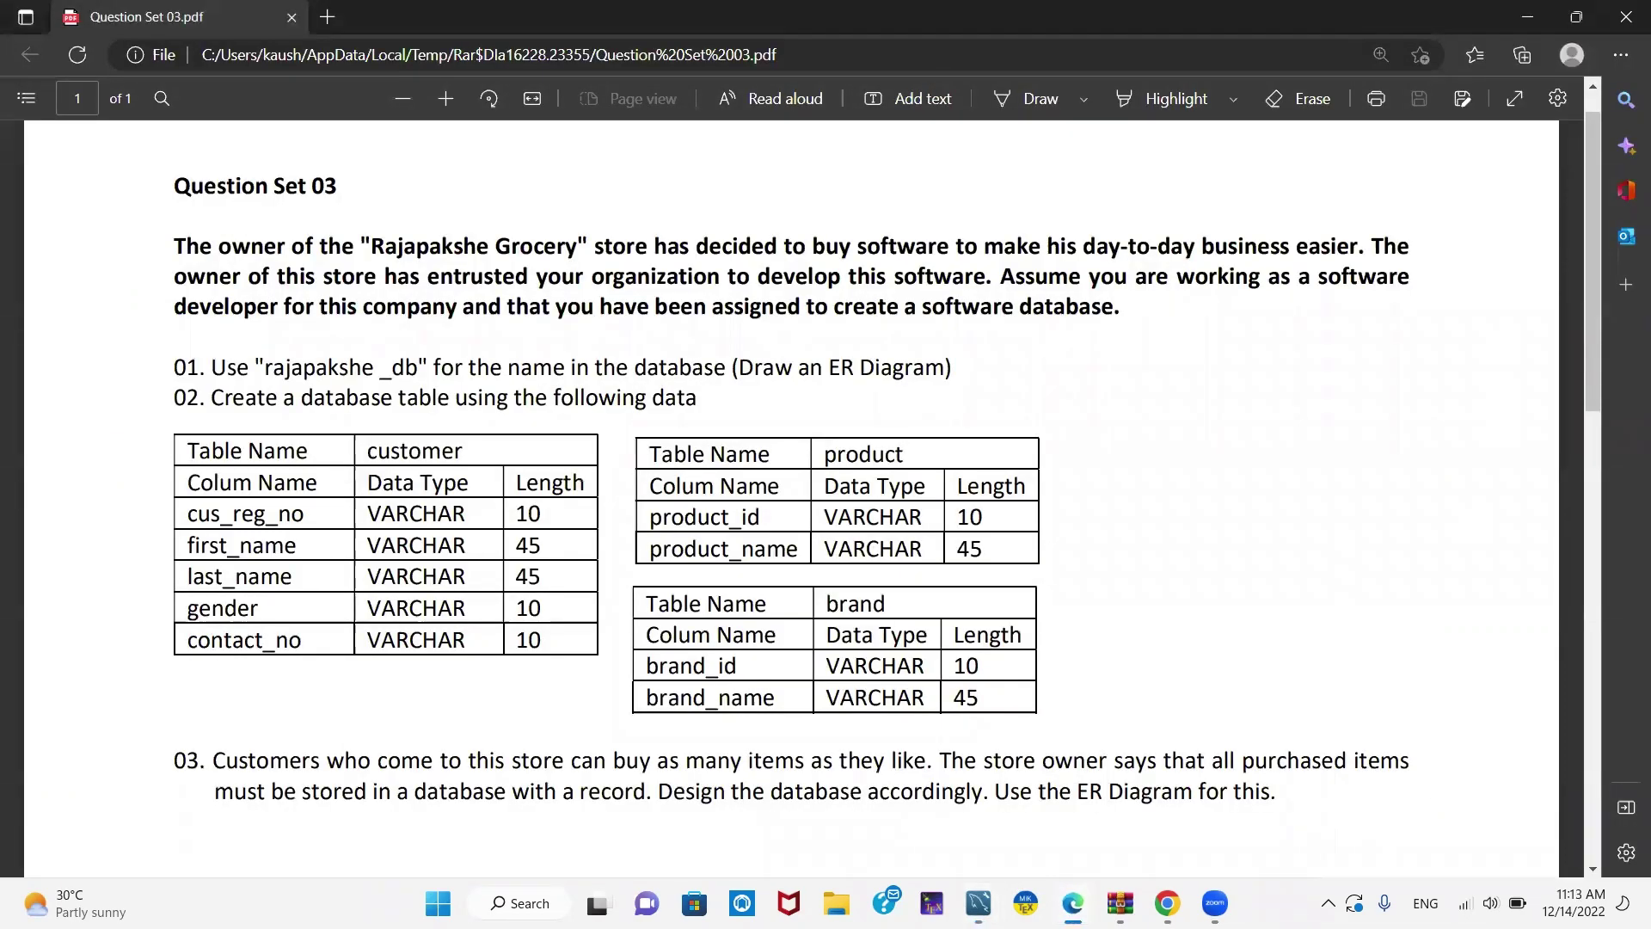
click(1072, 903)
key(Return)
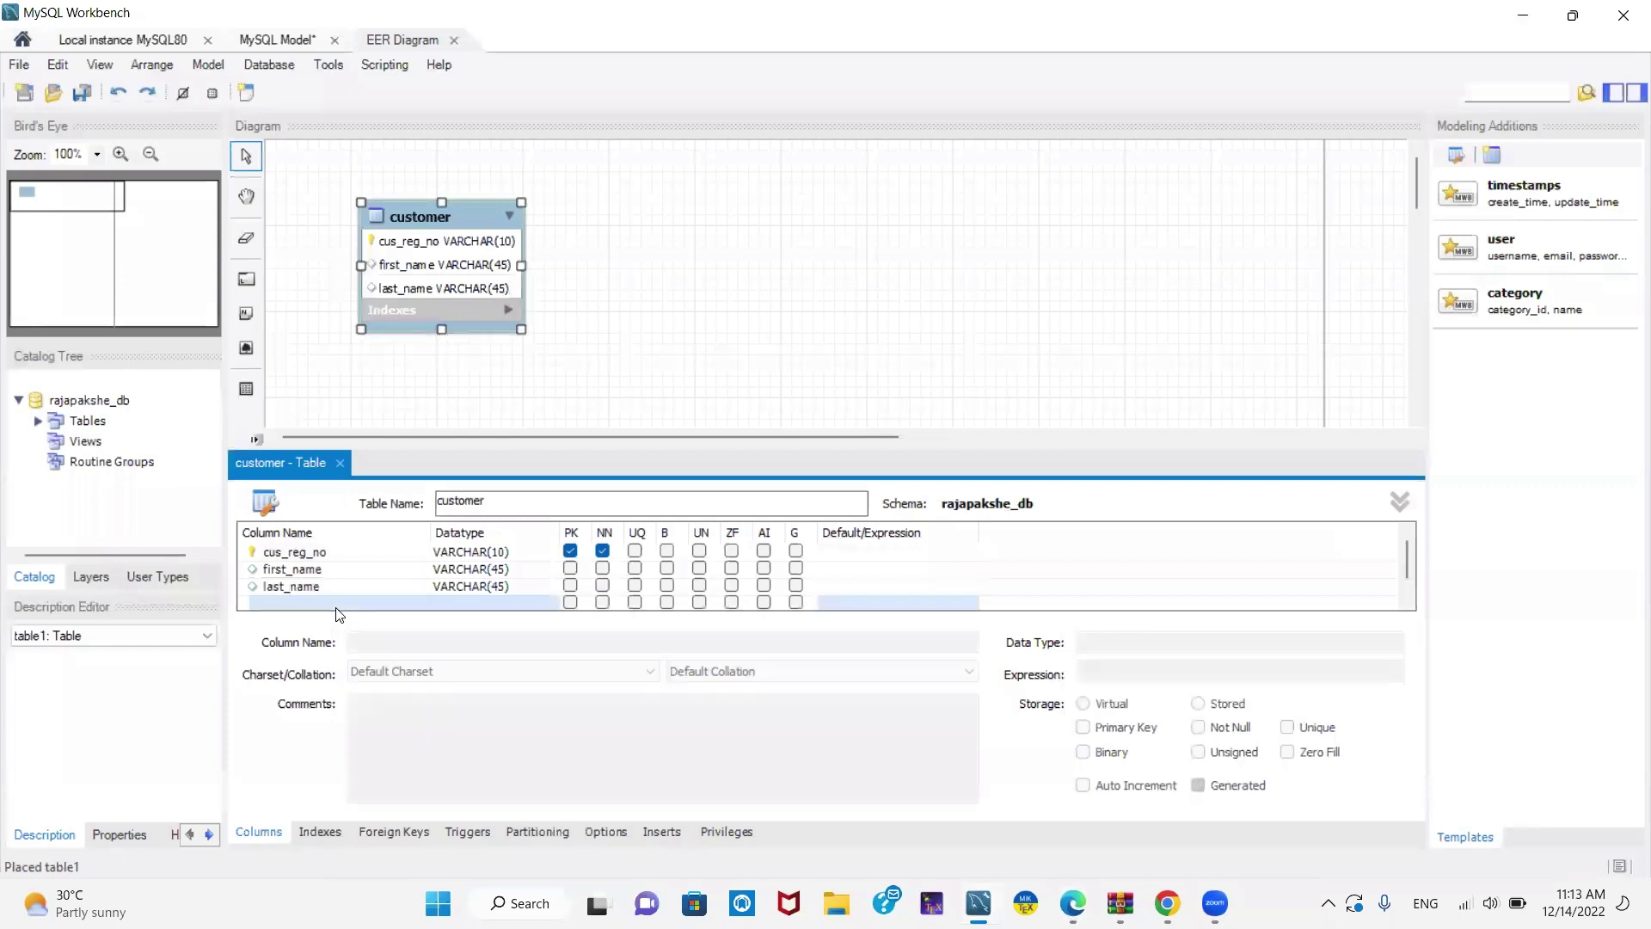
- Add a gender column with the datatype VARCHAR(10) to the customer table
click(332, 603)
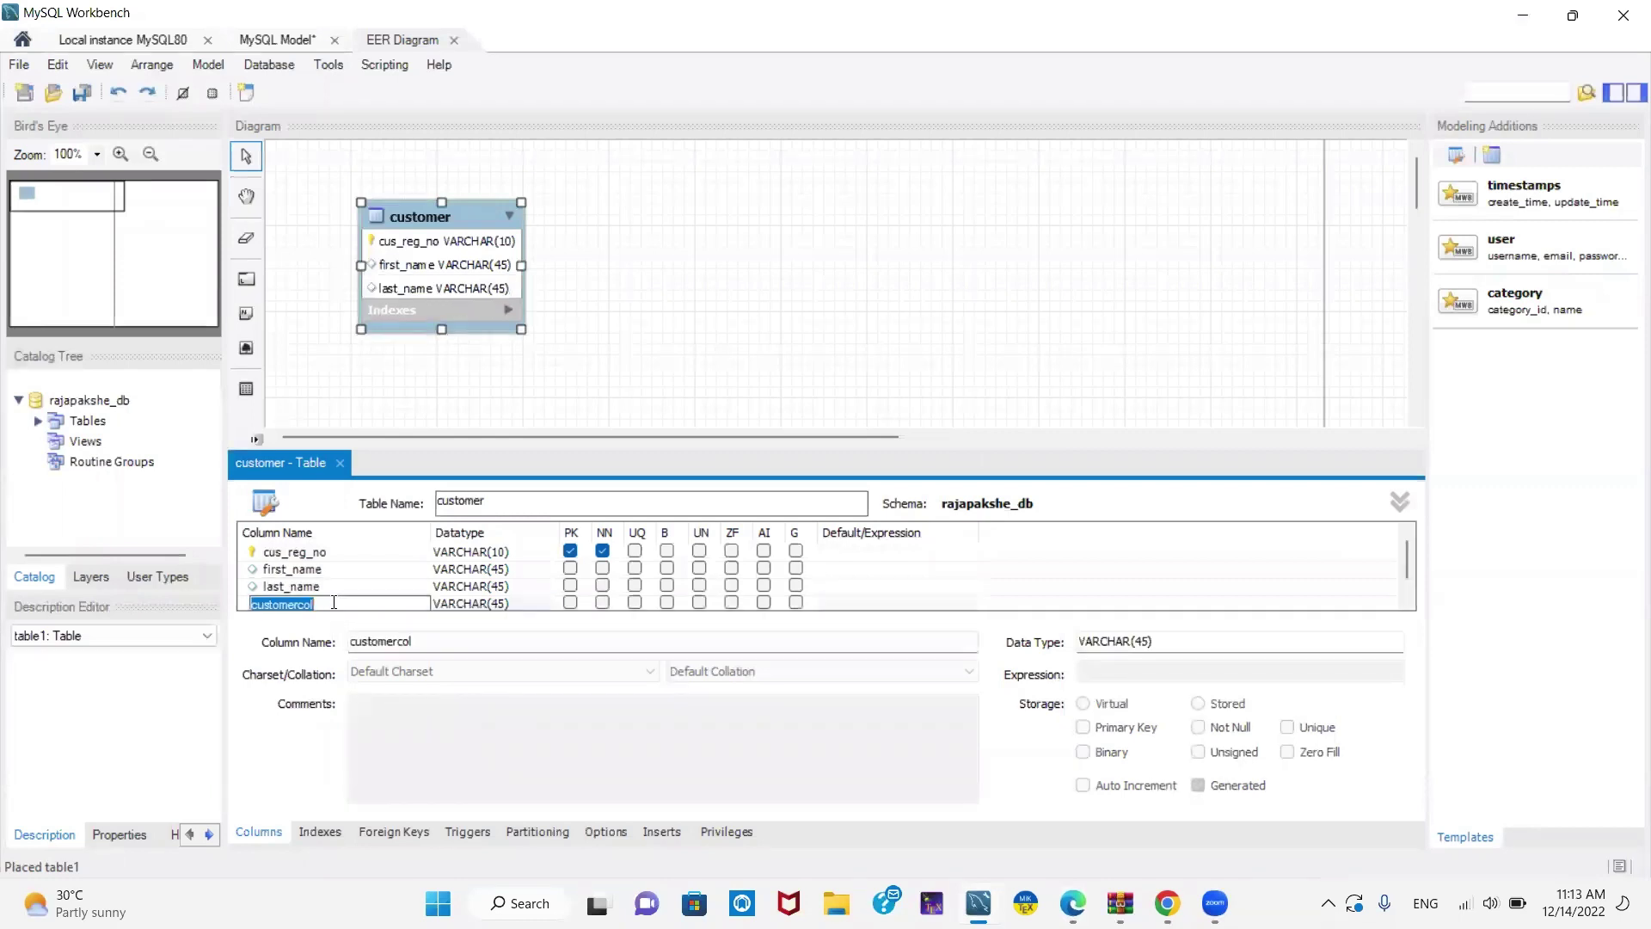
text(gender)
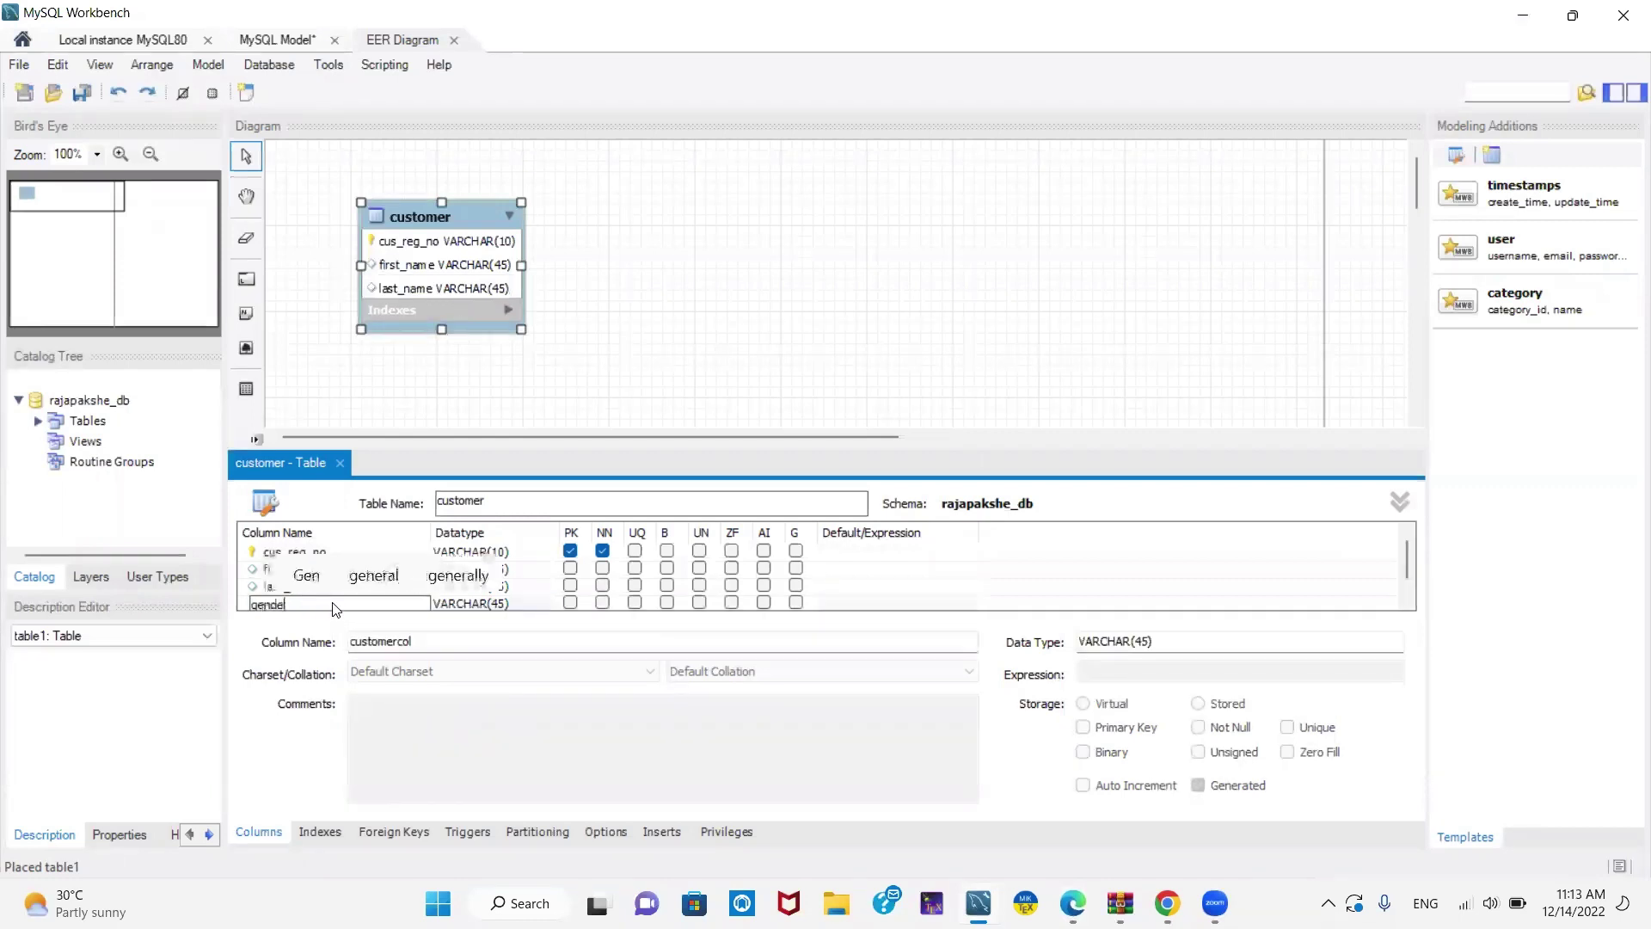
click(136, 744)
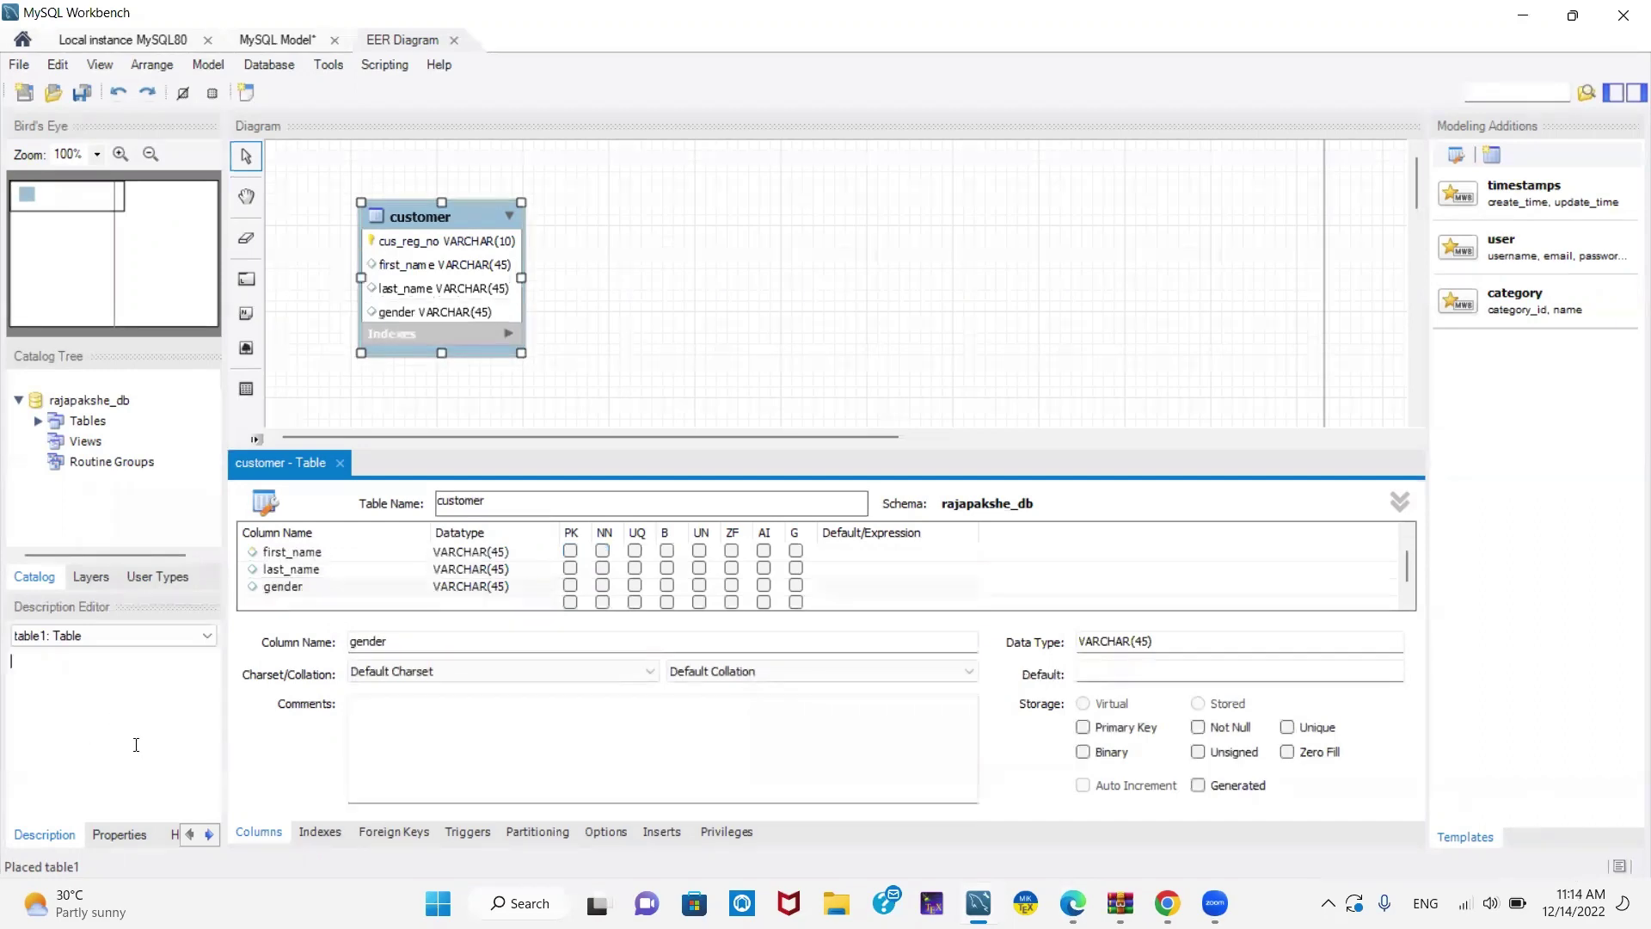
double_click(543, 593)
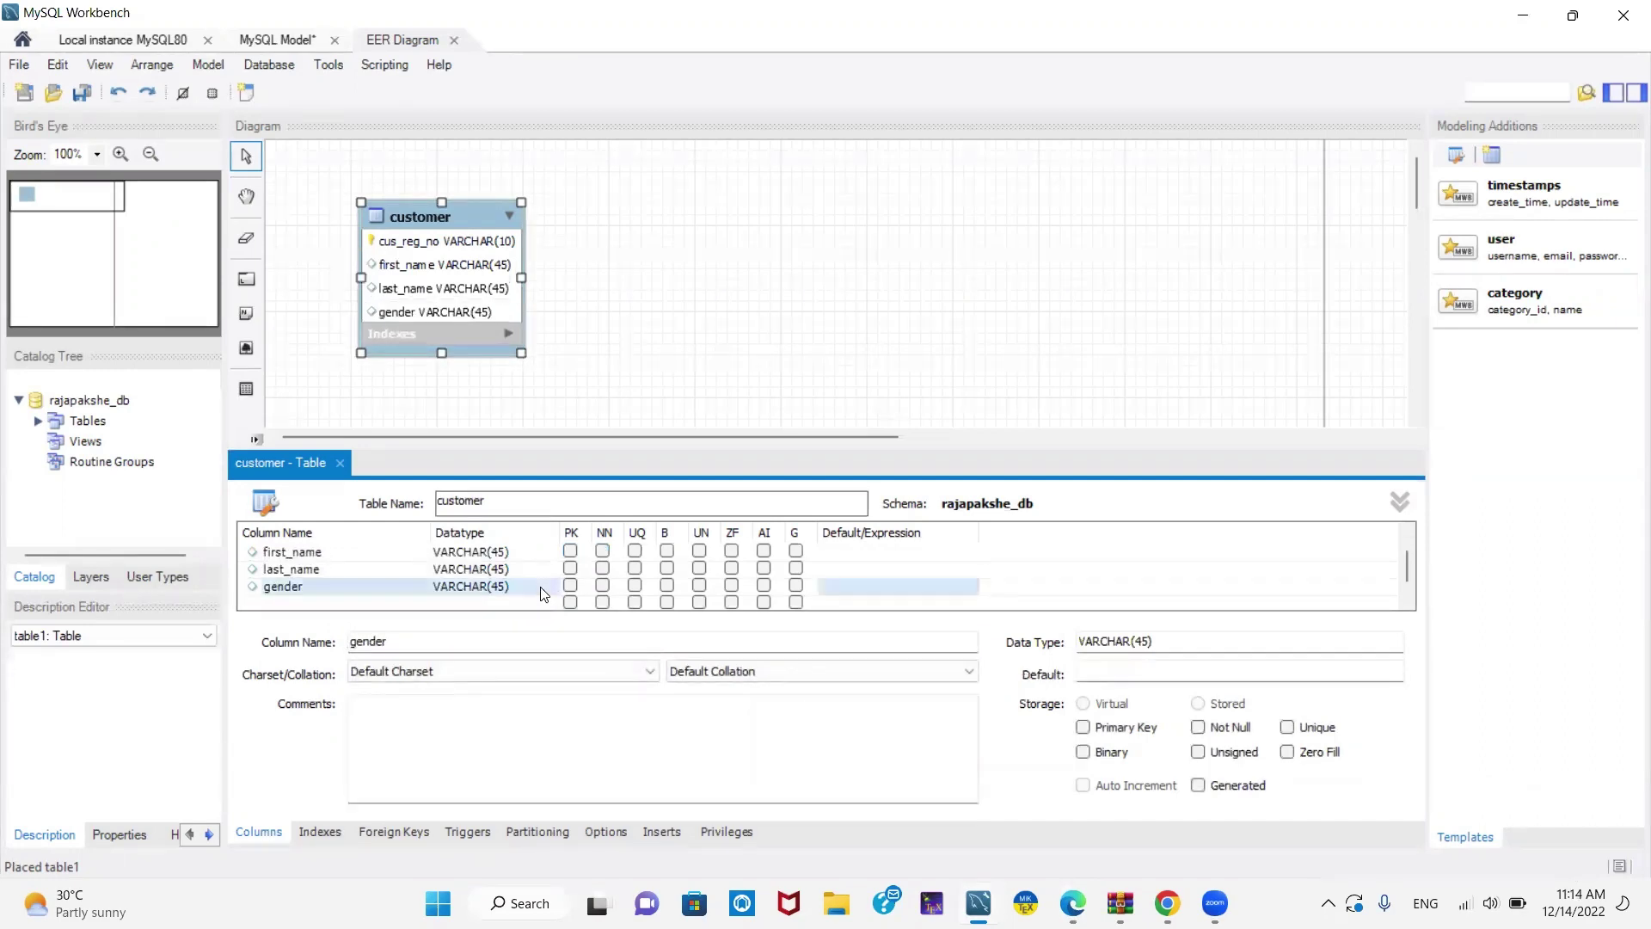
click(523, 588)
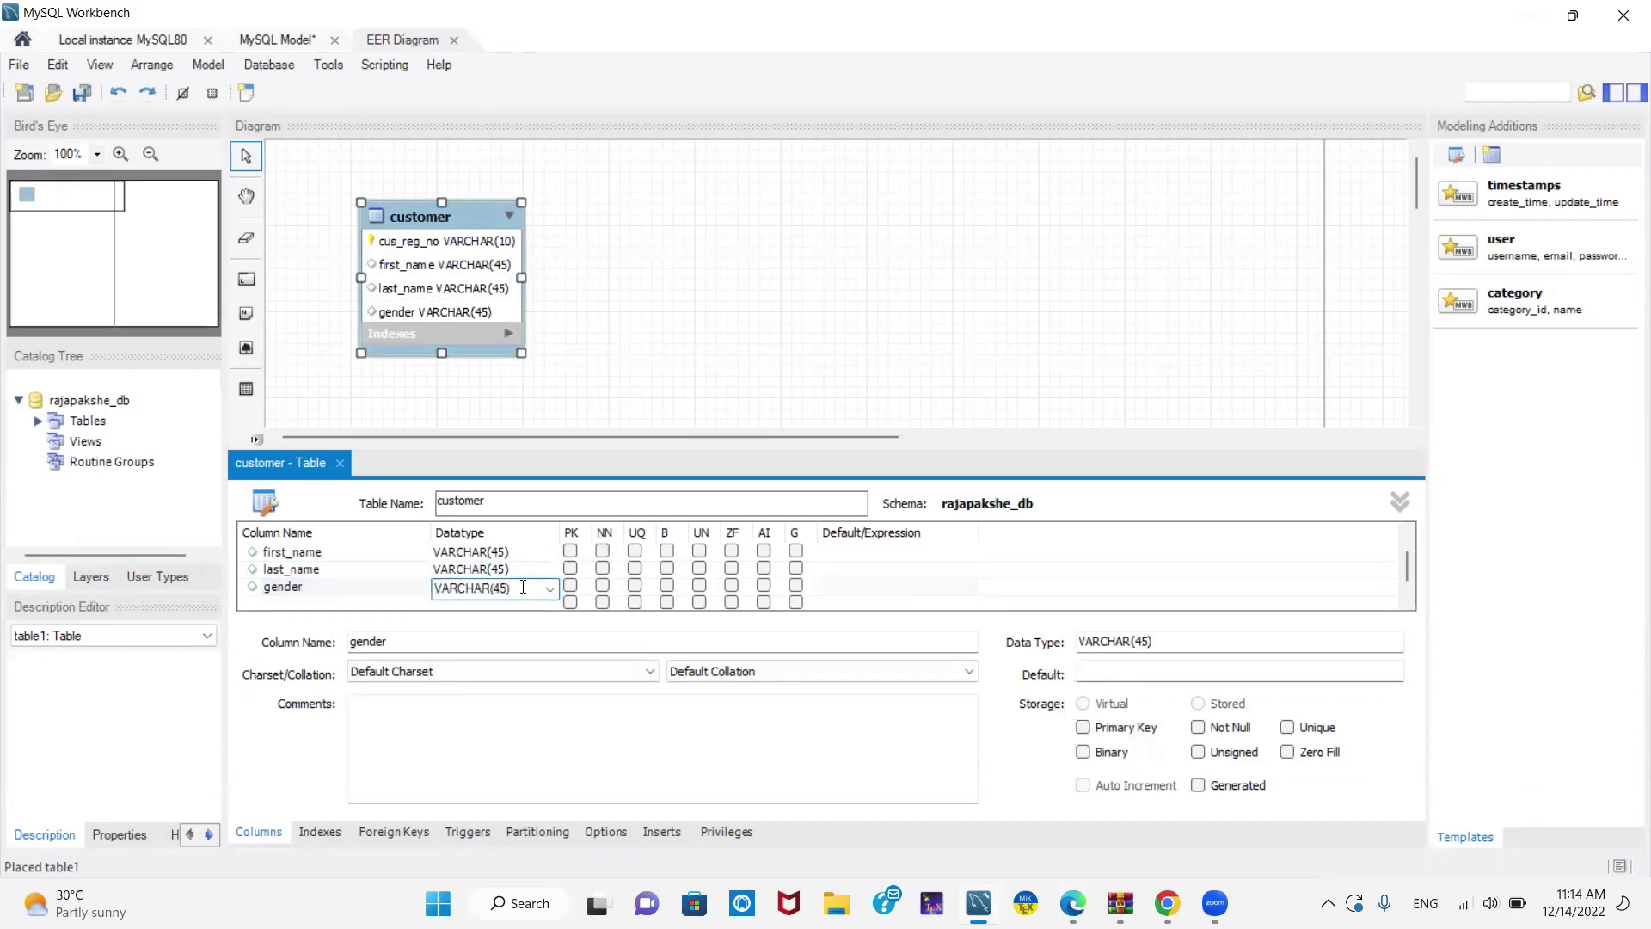
key(BackSpace)
key(BackSpace)
key(BackSpace)
text(10))
- Add a contact_no column below gender in the customer table
click(349, 603)
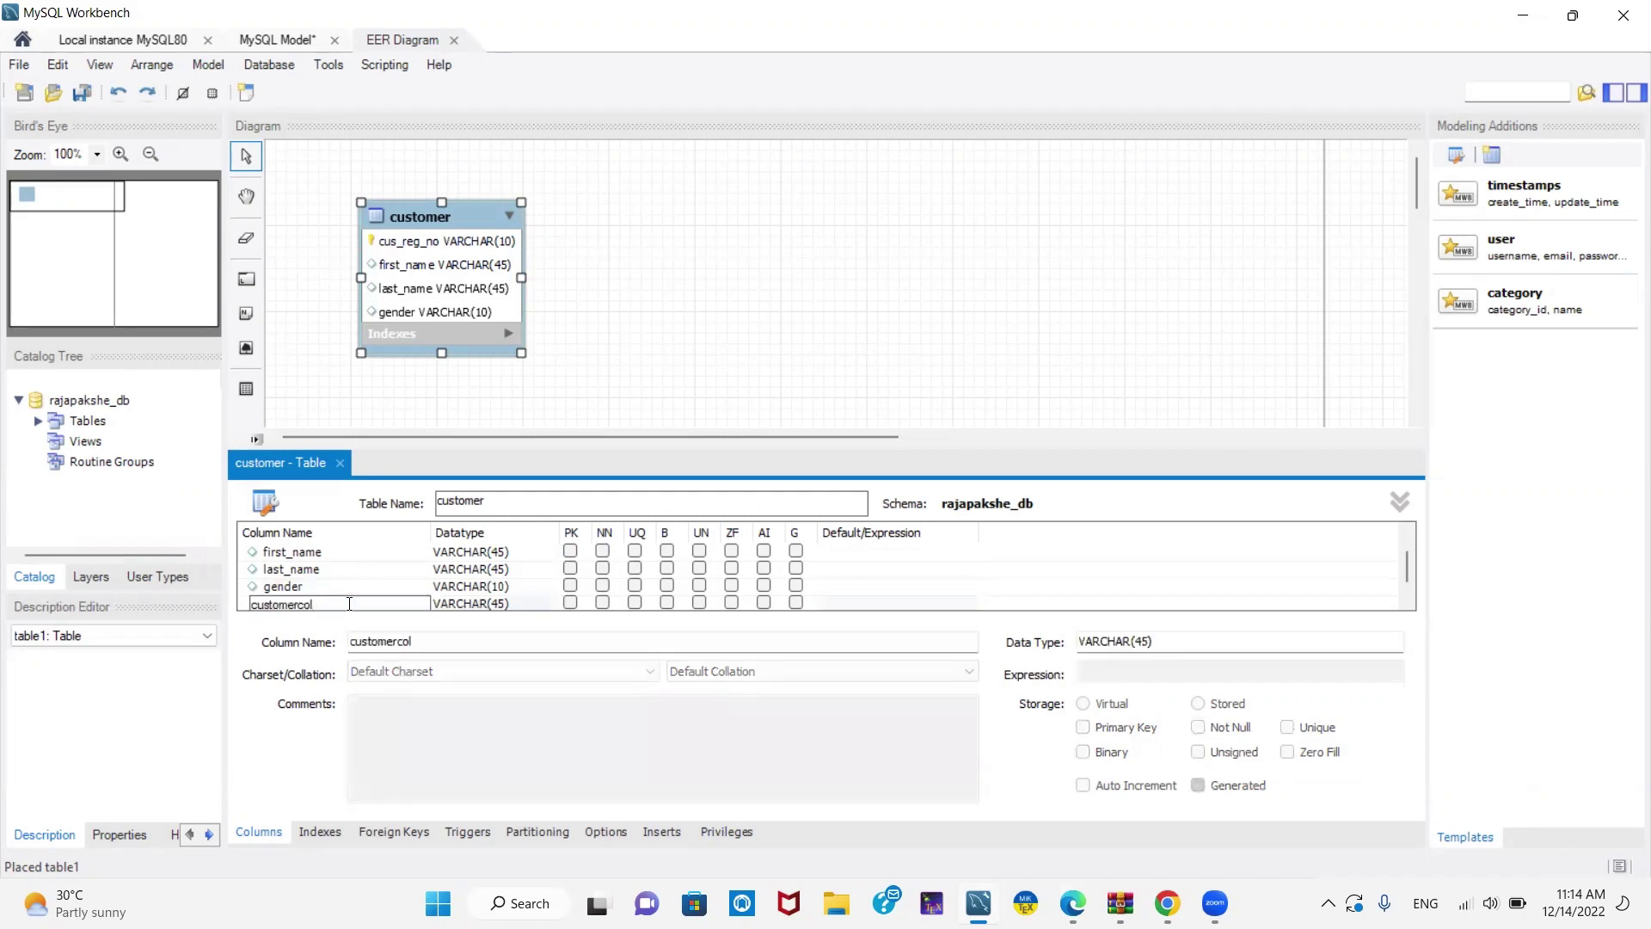
key(ctrl+a)
key(BackSpace)
text(contact )
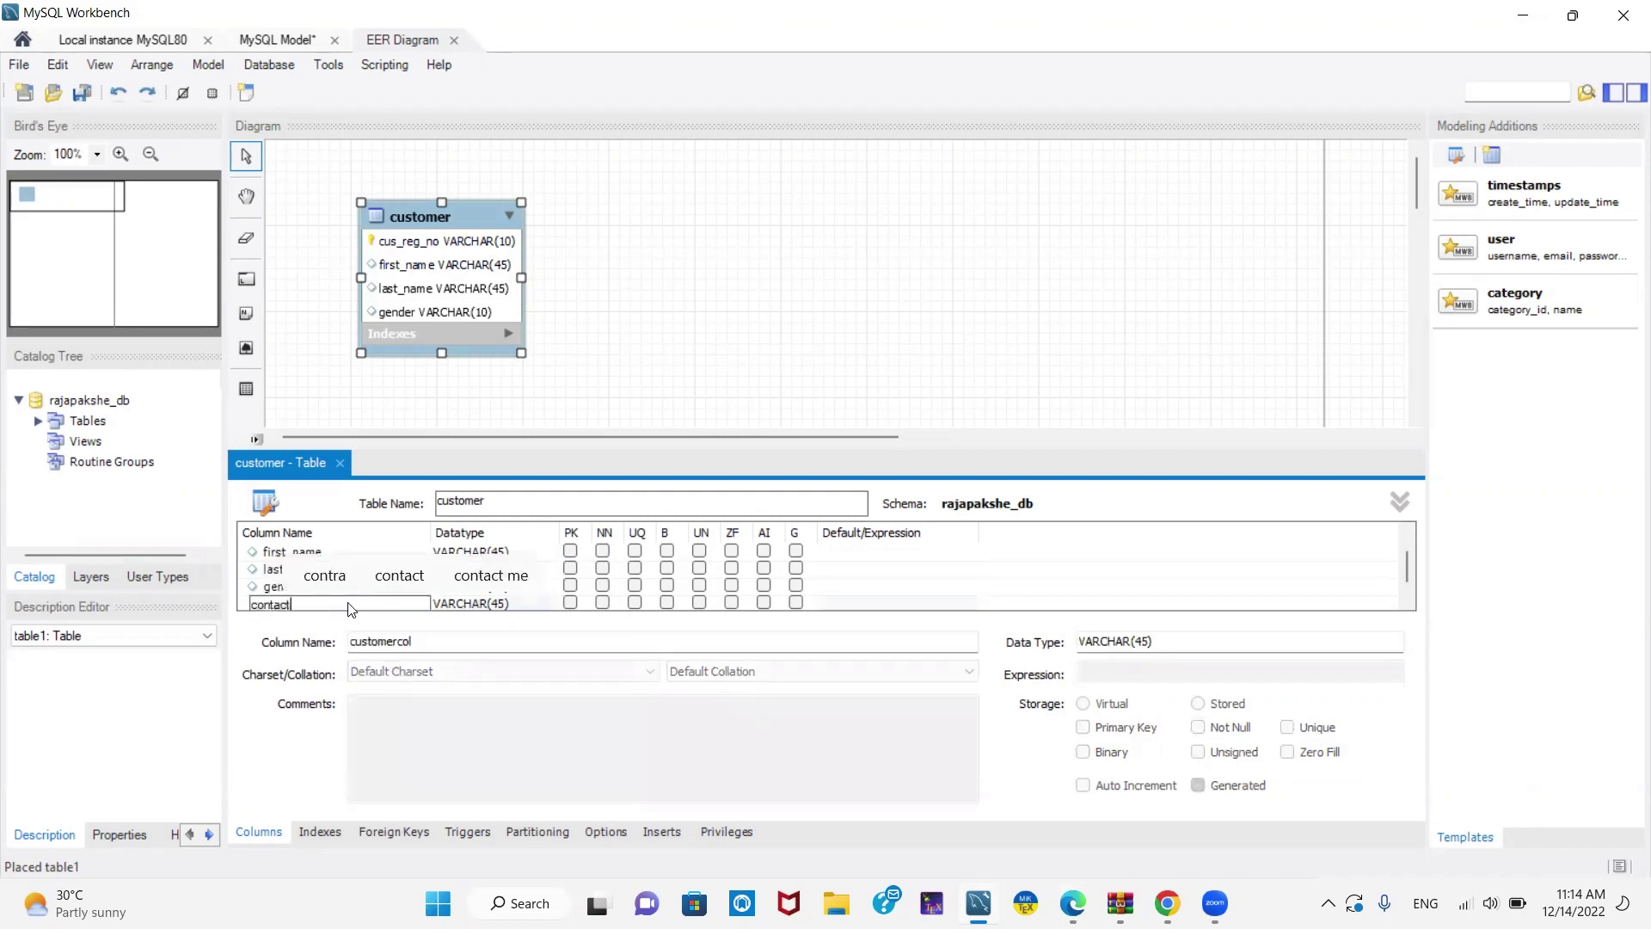
text(no)
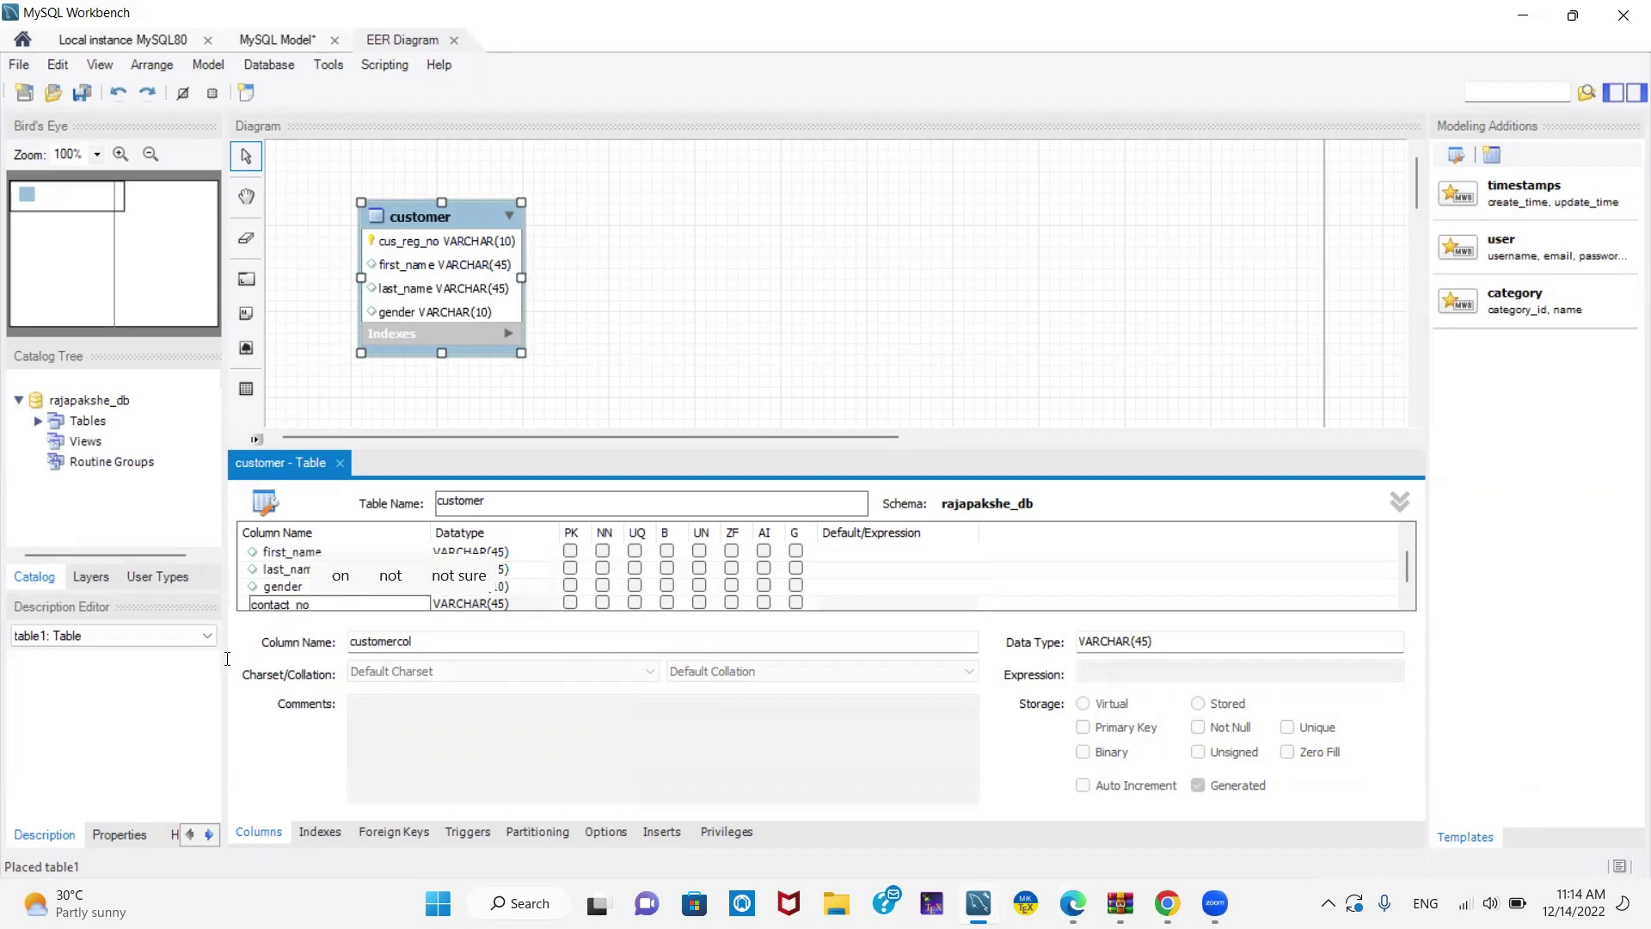
click(191, 688)
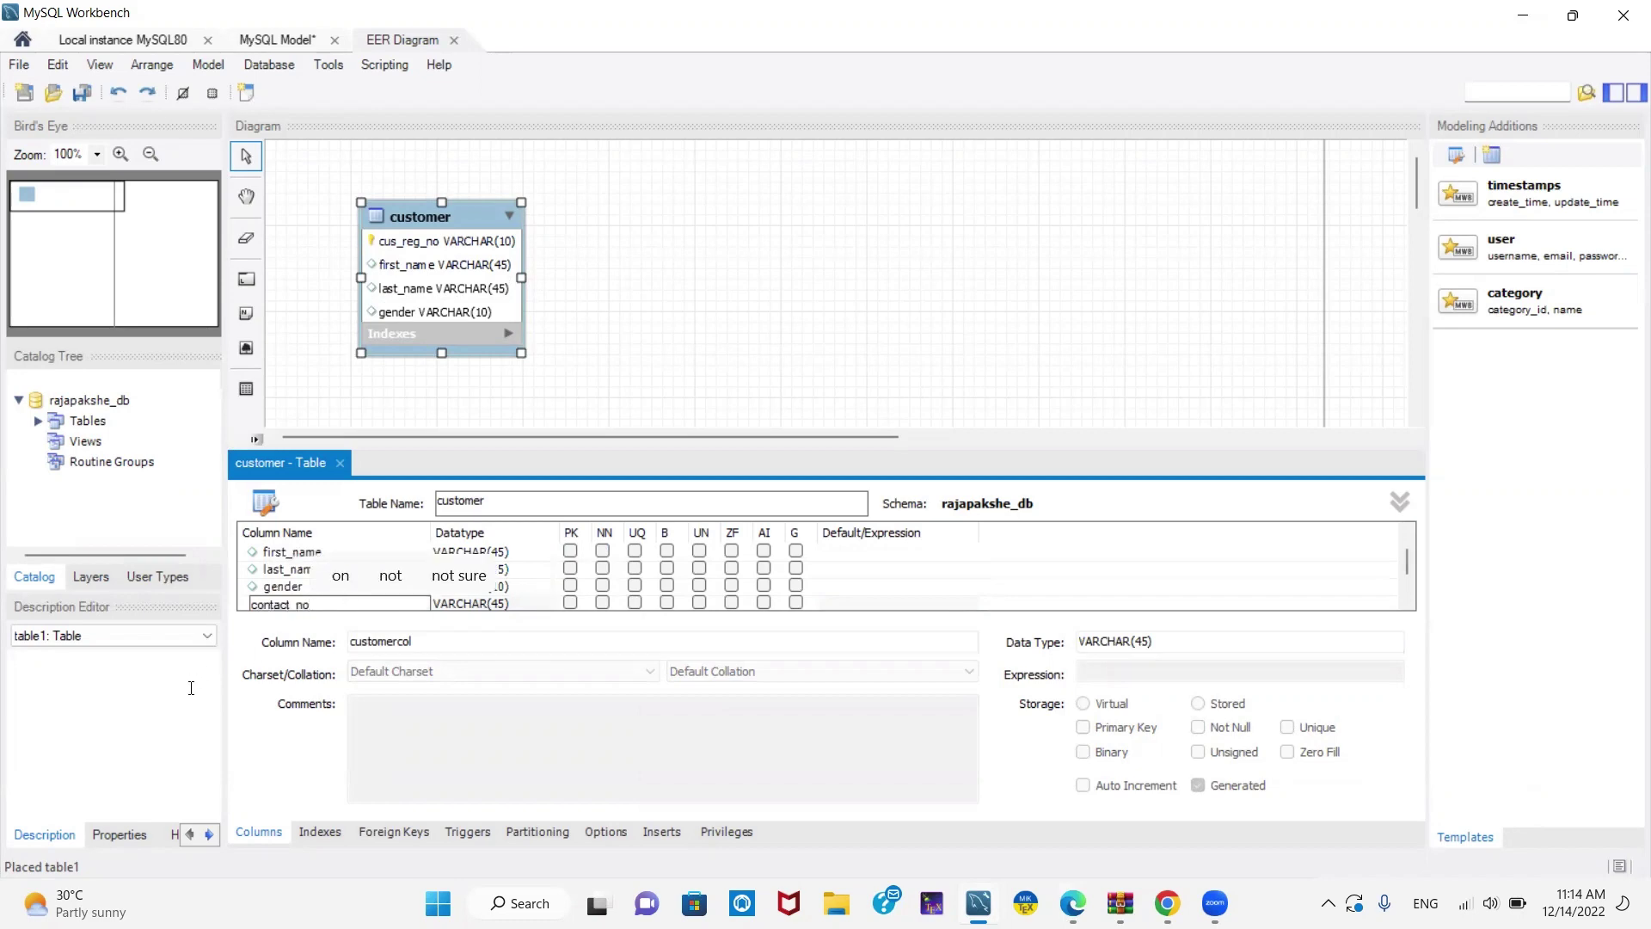
- Set the datatype of the contact_no column to VARCHAR(10) and close the customer table editor
click(530, 593)
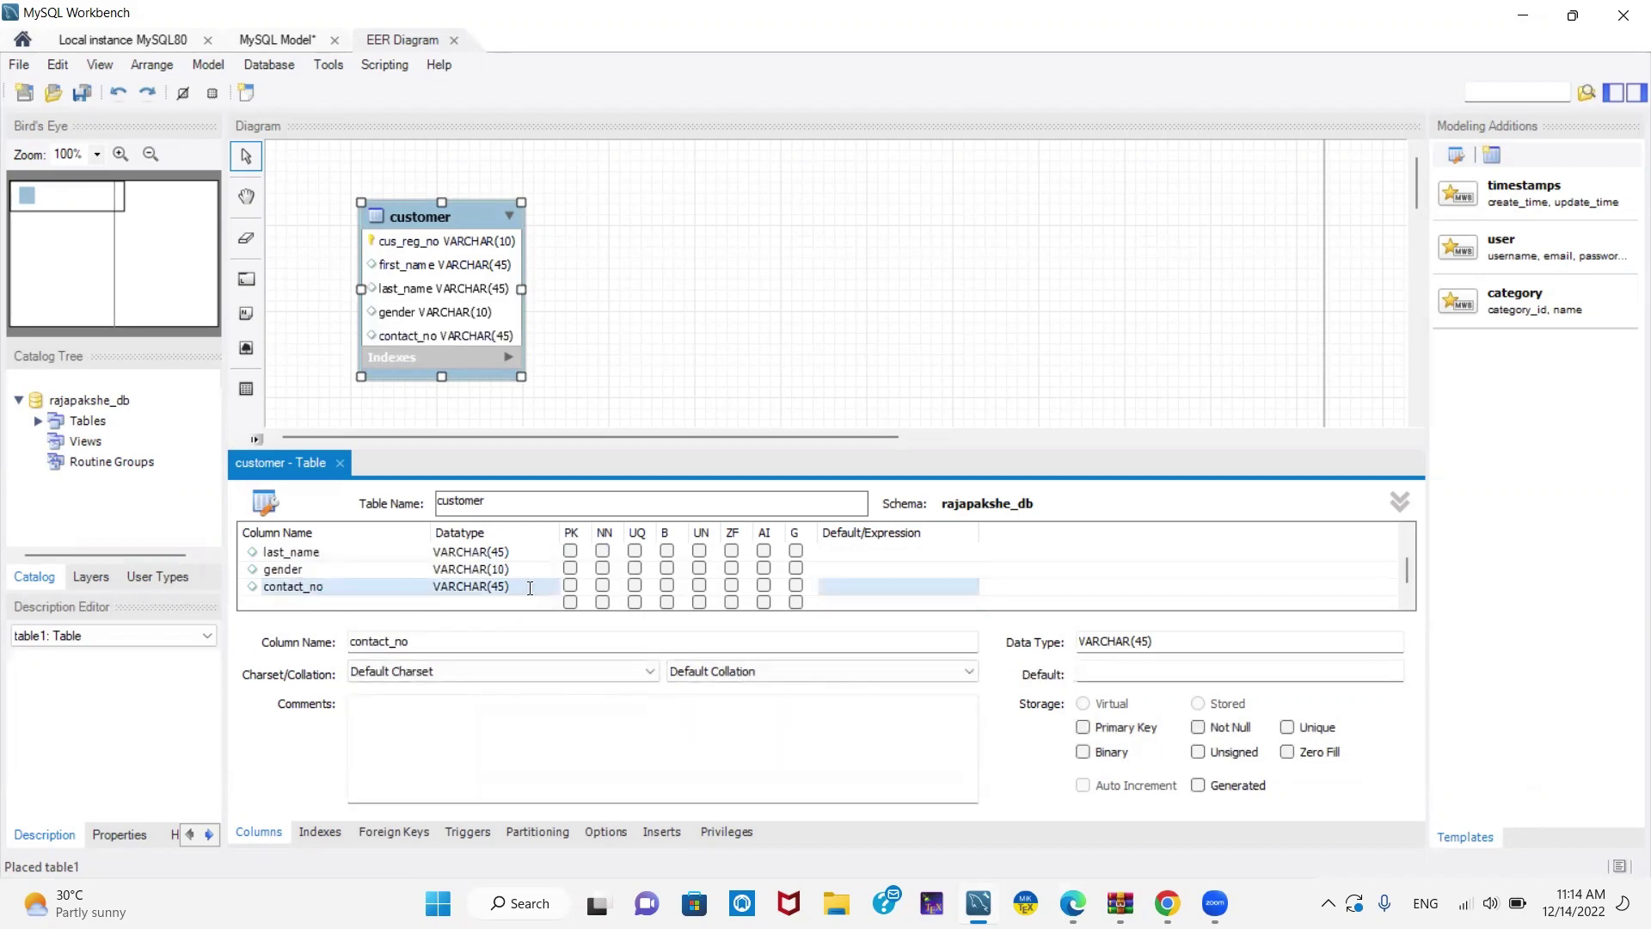
click(530, 590)
click(531, 588)
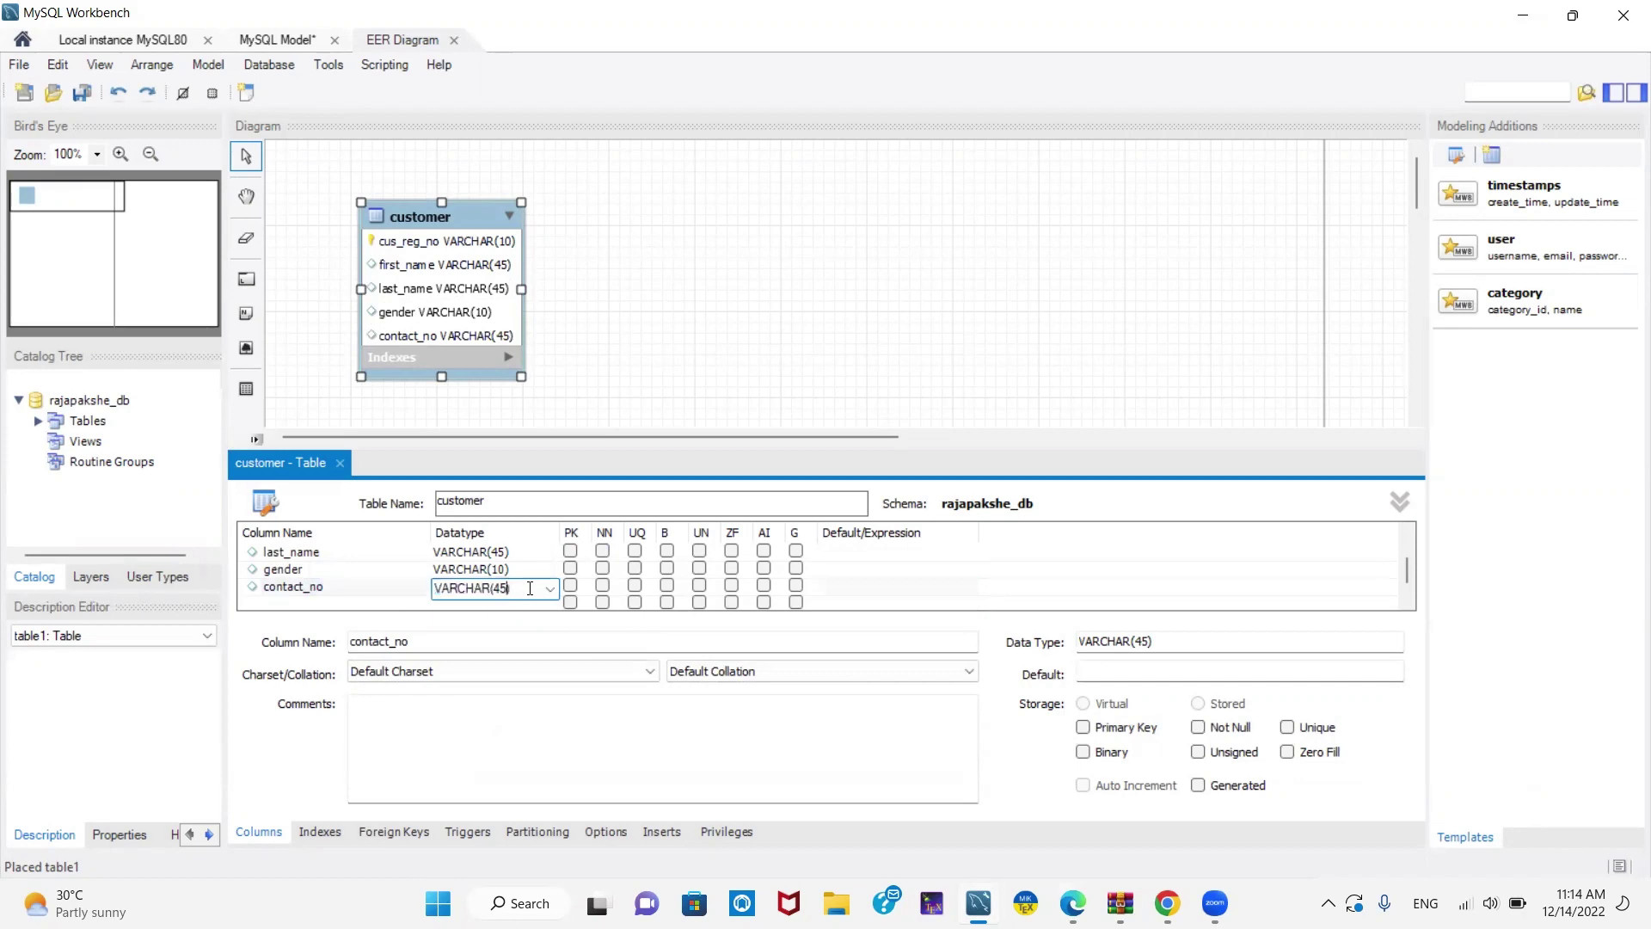
key(BackSpace)
key(BackSpace)
text(10))
click(211, 688)
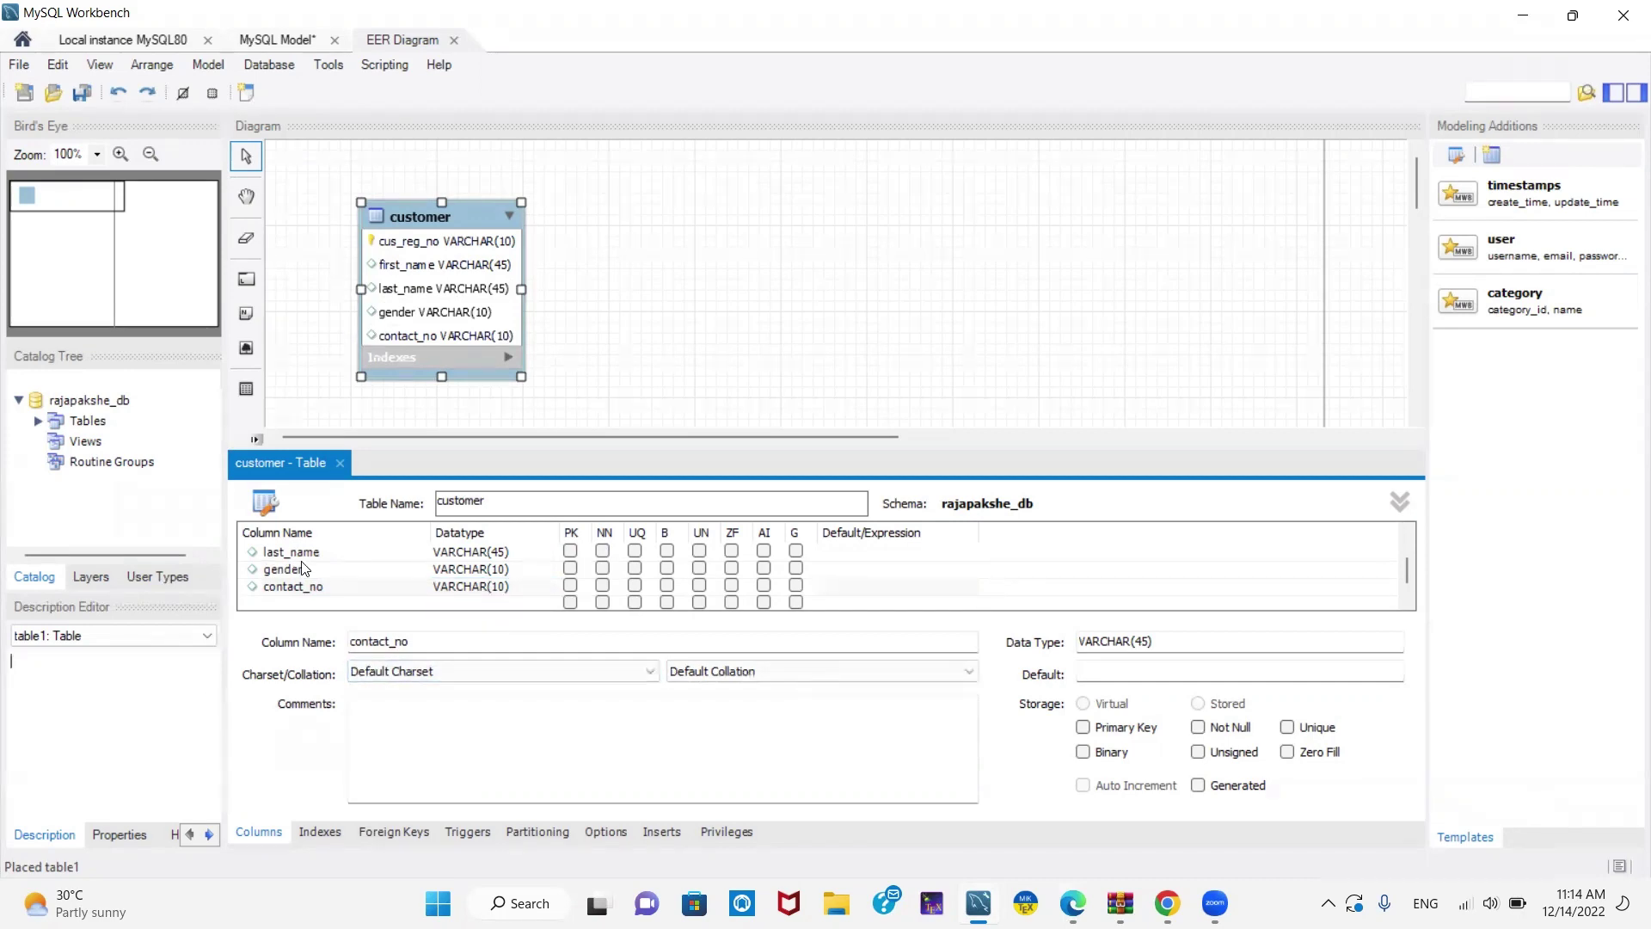
click(340, 462)
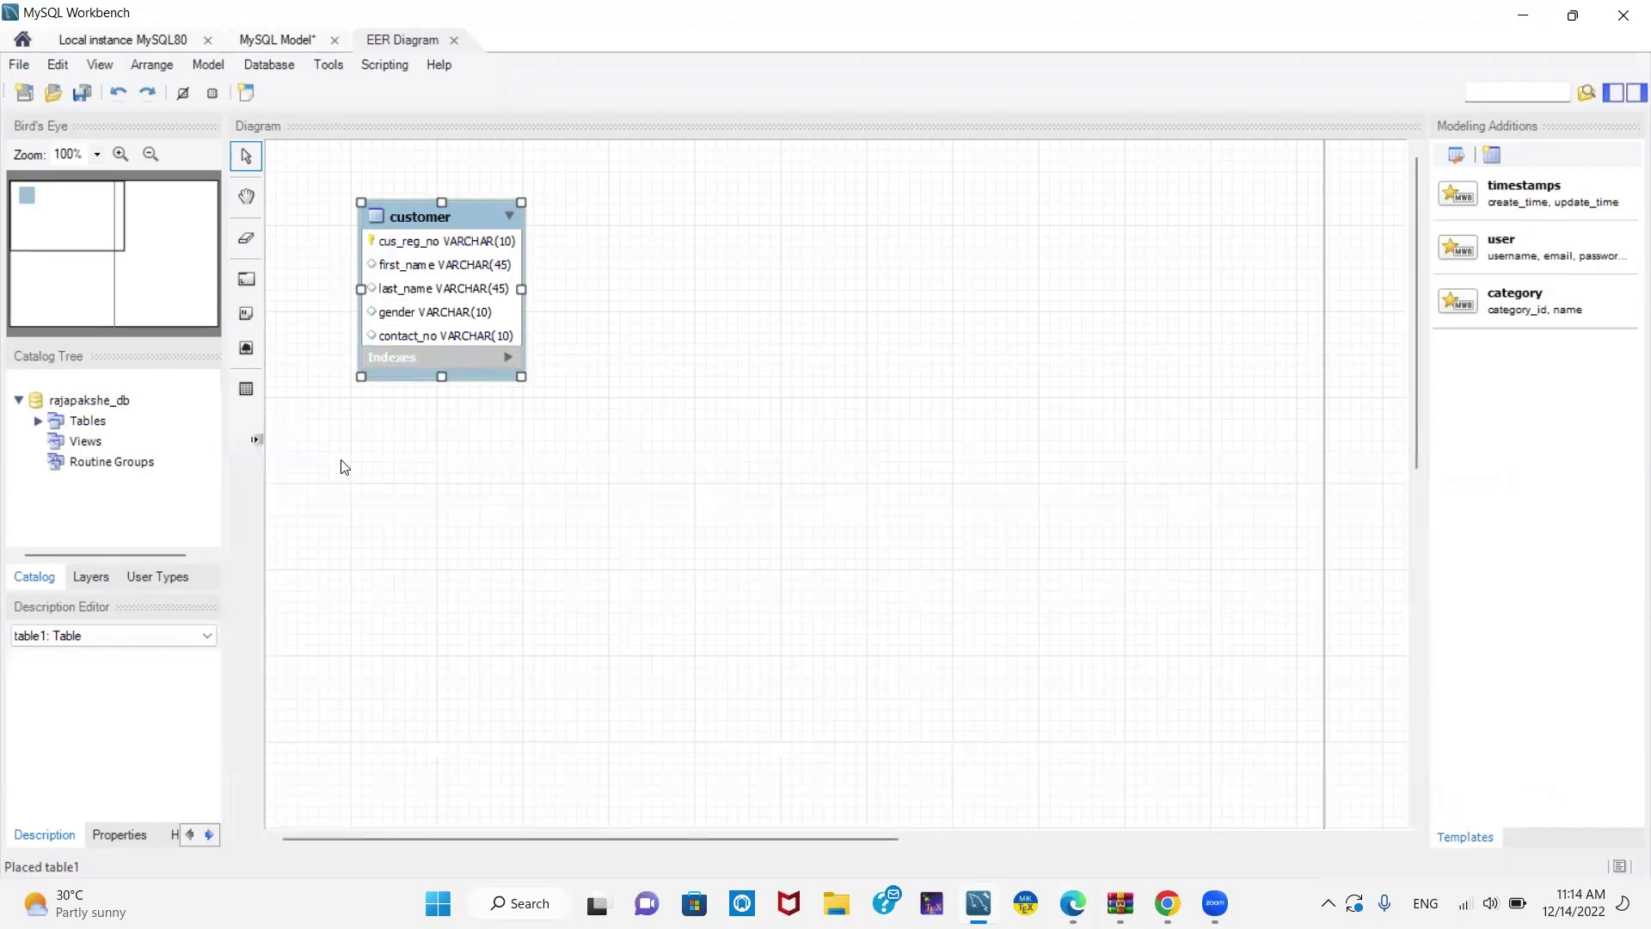
click(497, 453)
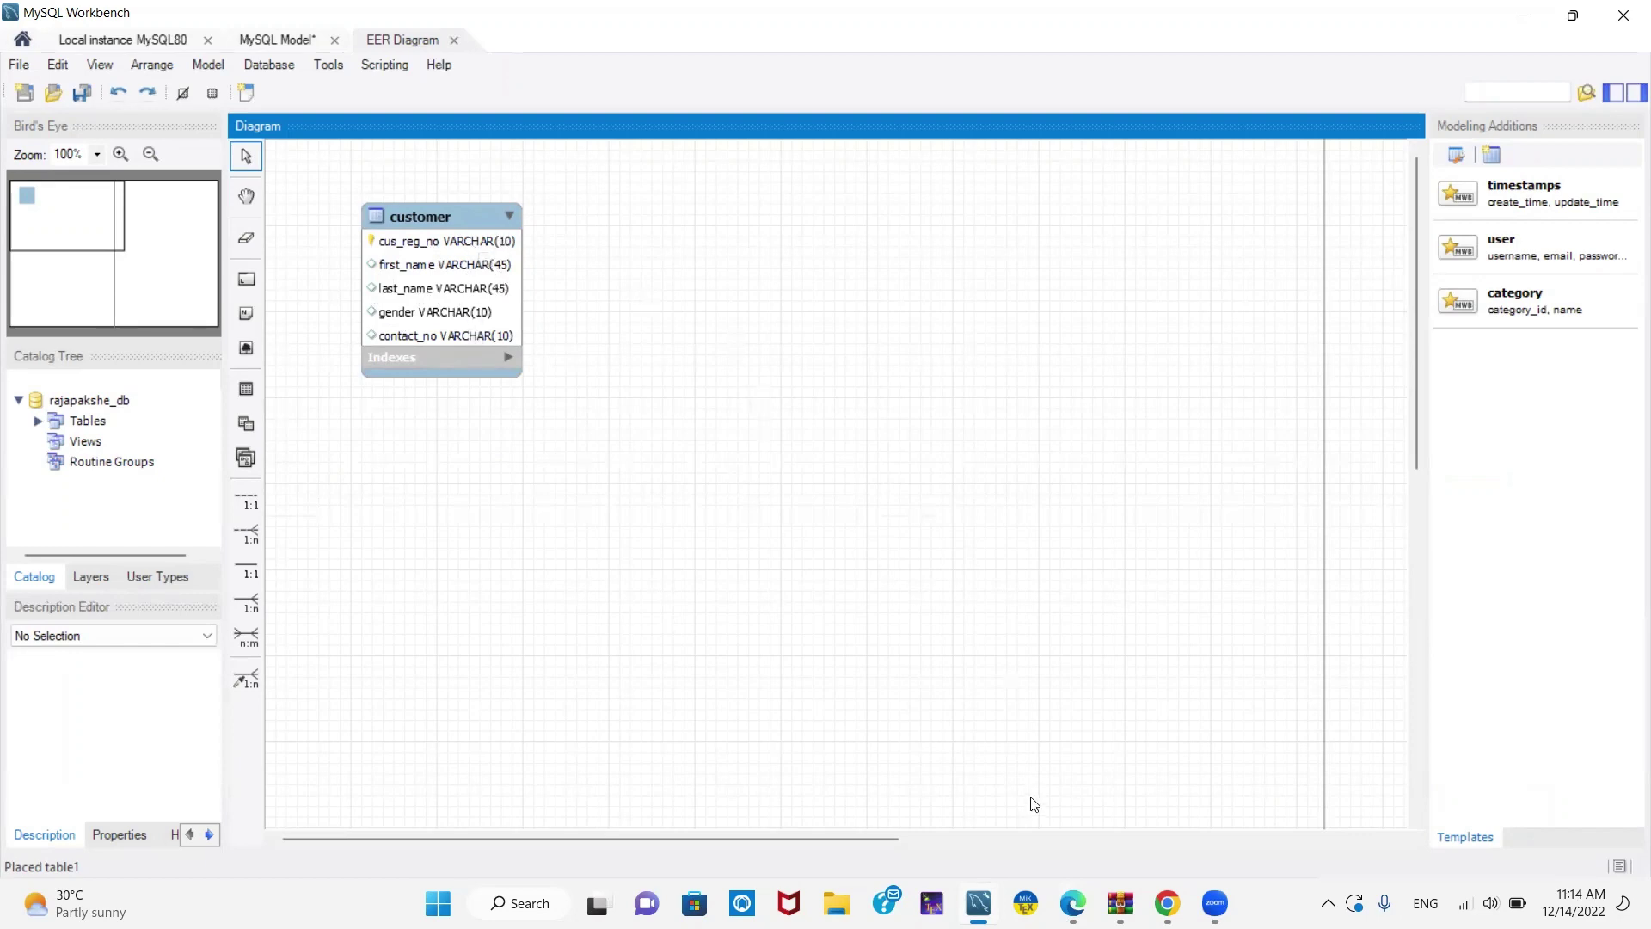
- Look up the product table in the question PDF, copy its table name and return to MySQL Workbench
click(1073, 903)
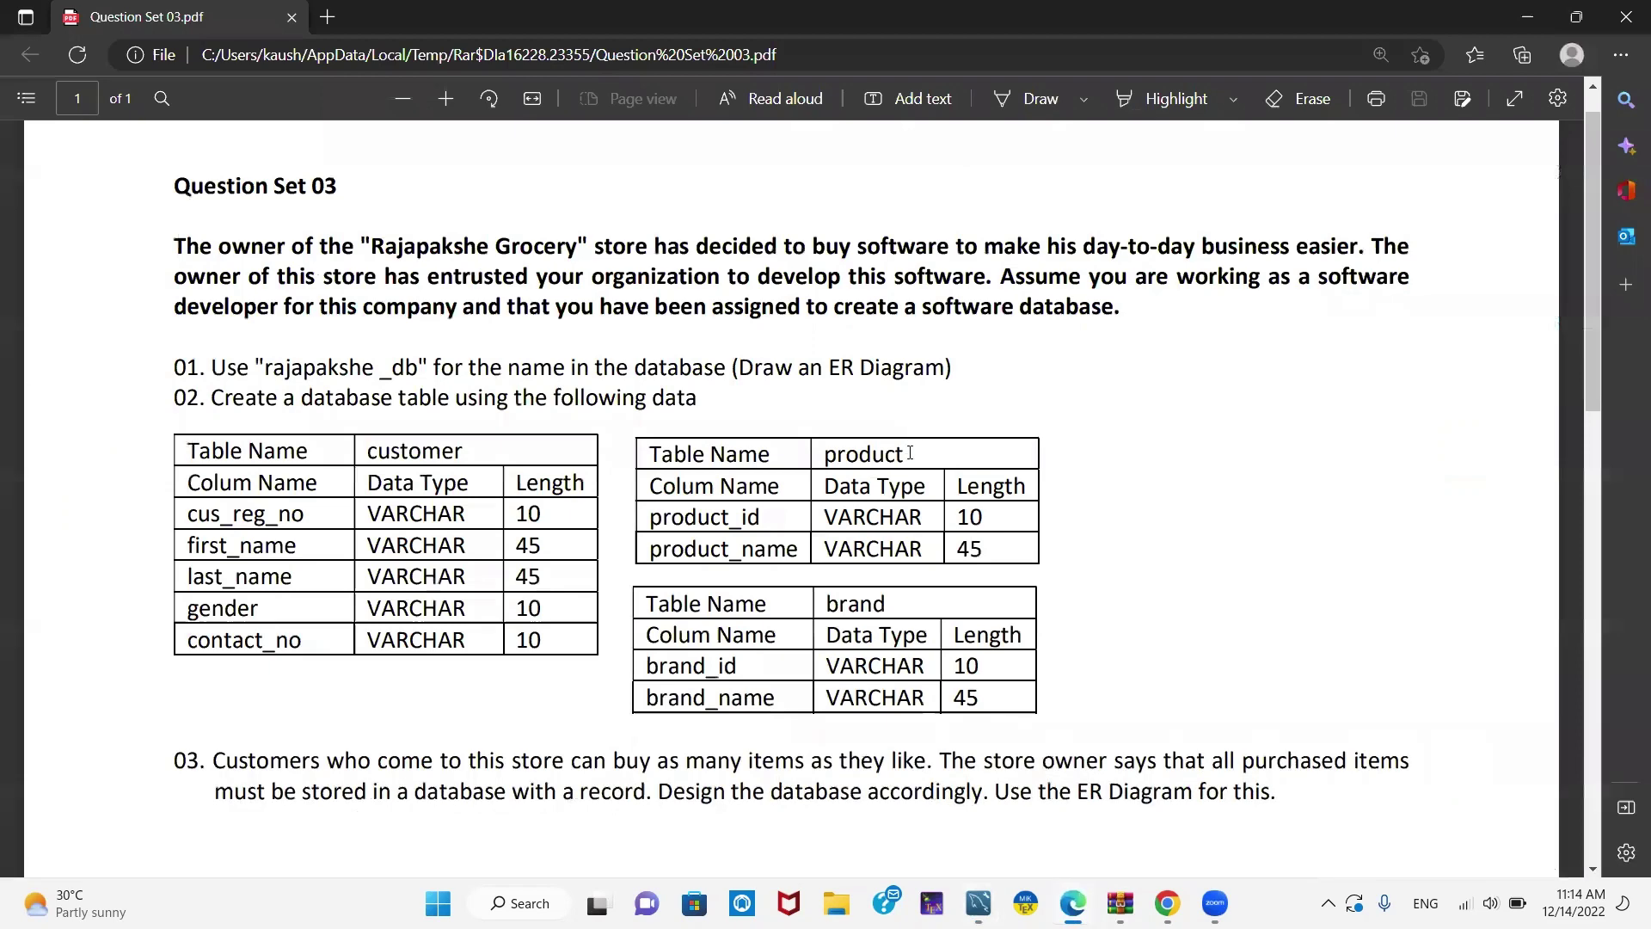
drag(909, 453, 815, 455)
key(ctrl+c)
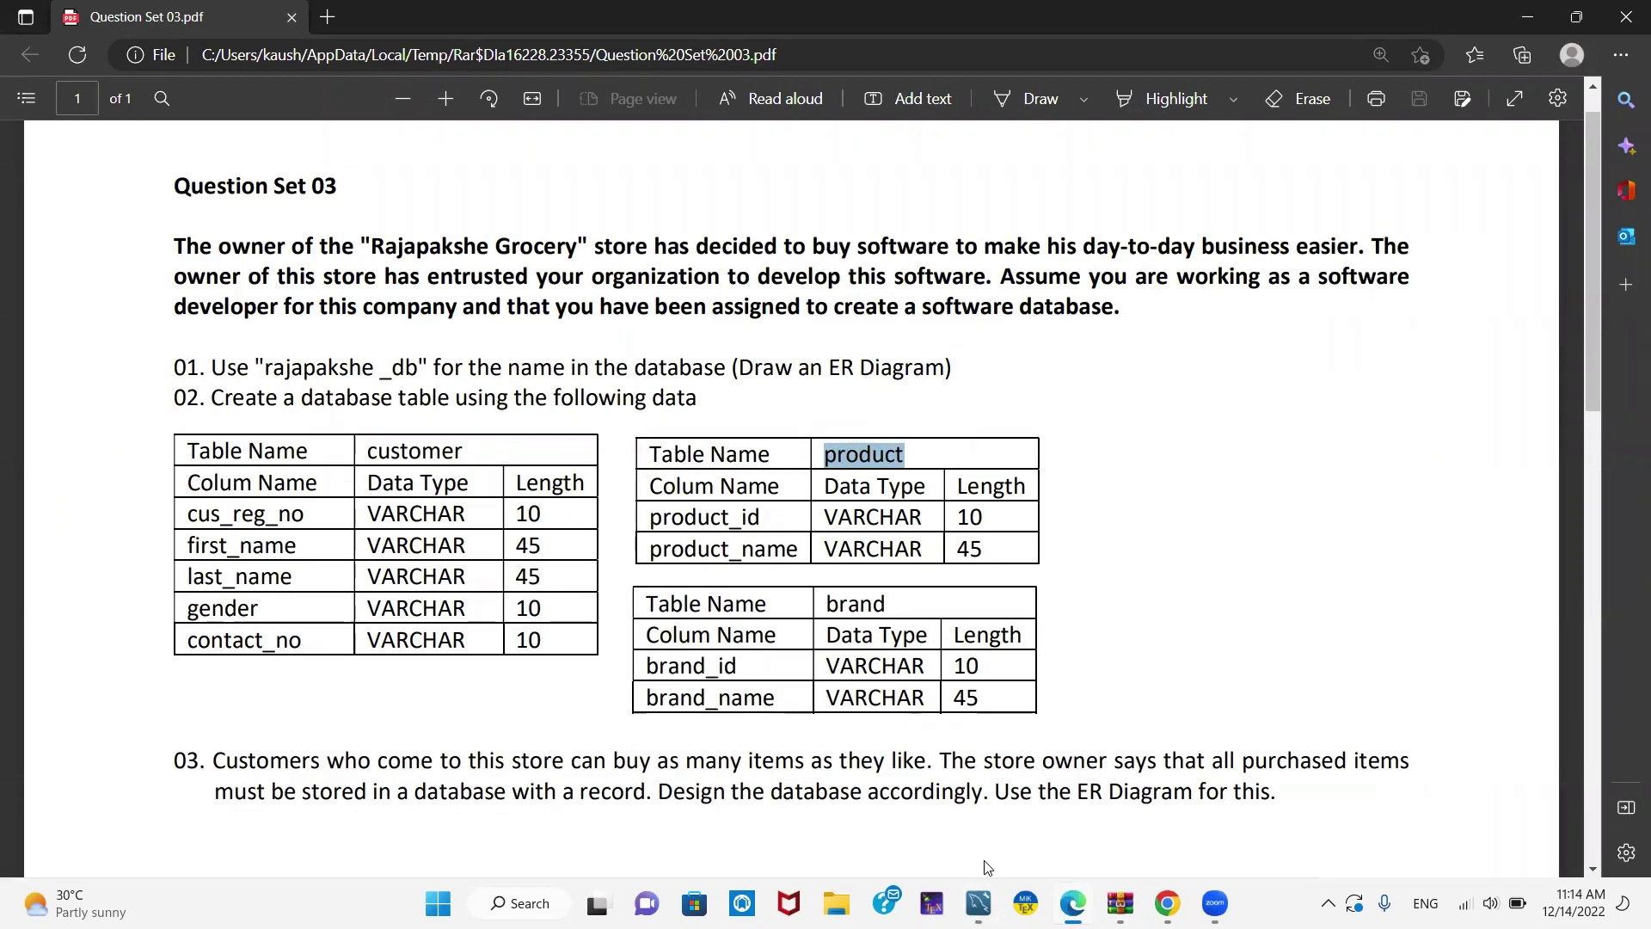
click(978, 903)
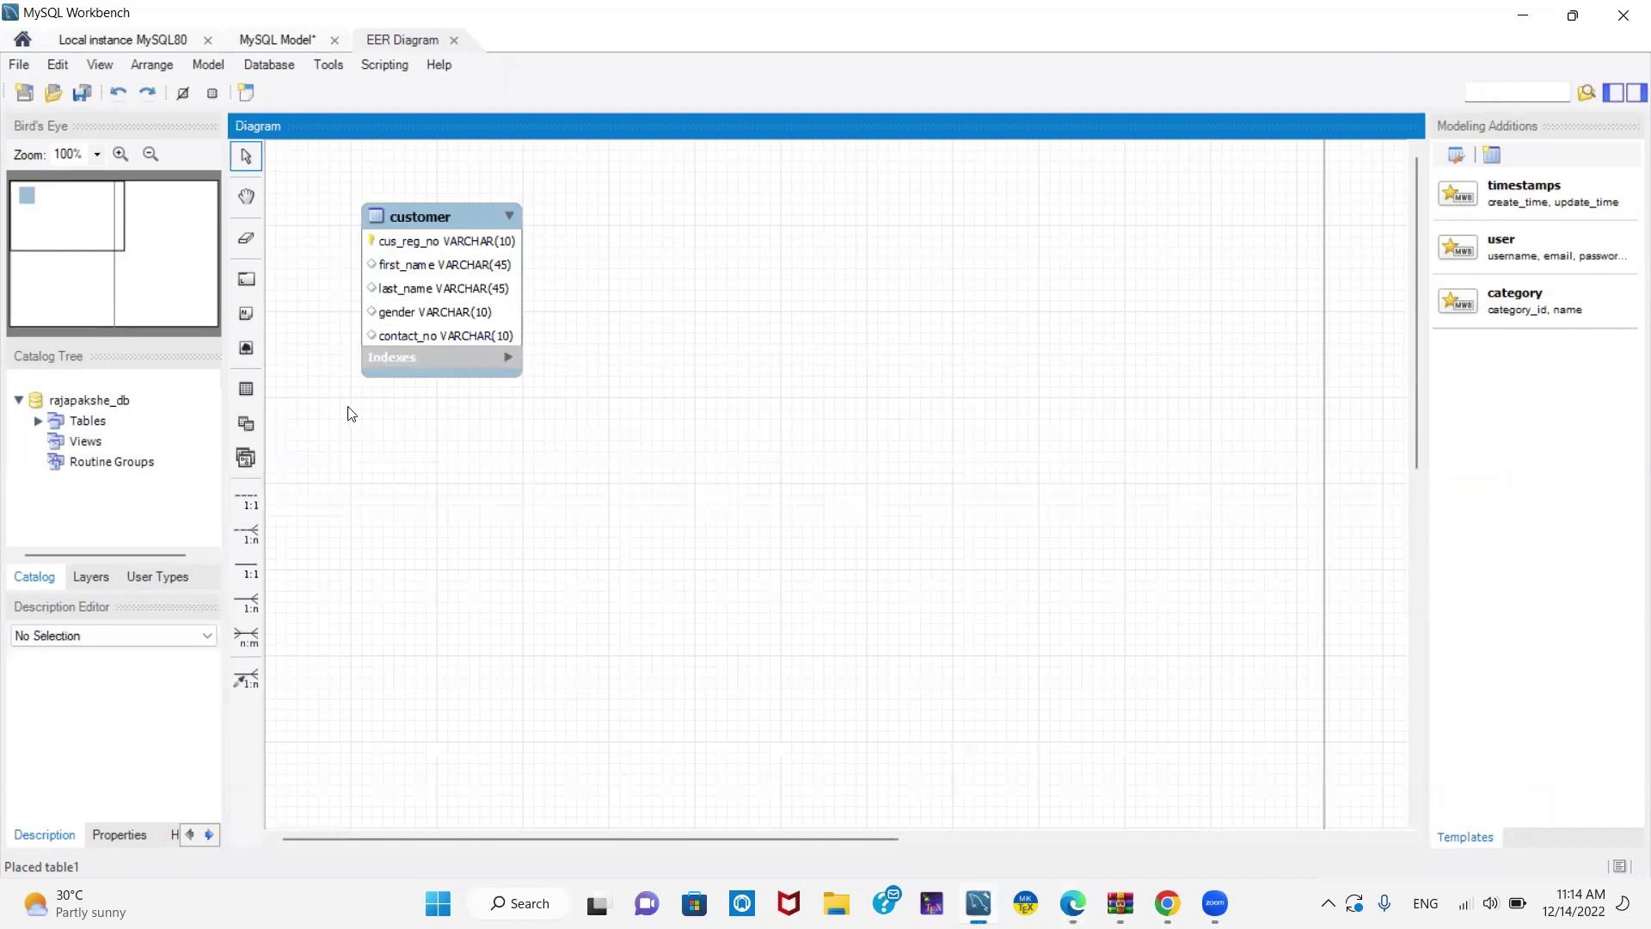
- Place a new table to the right of the customer table in the diagram and name it product
click(247, 391)
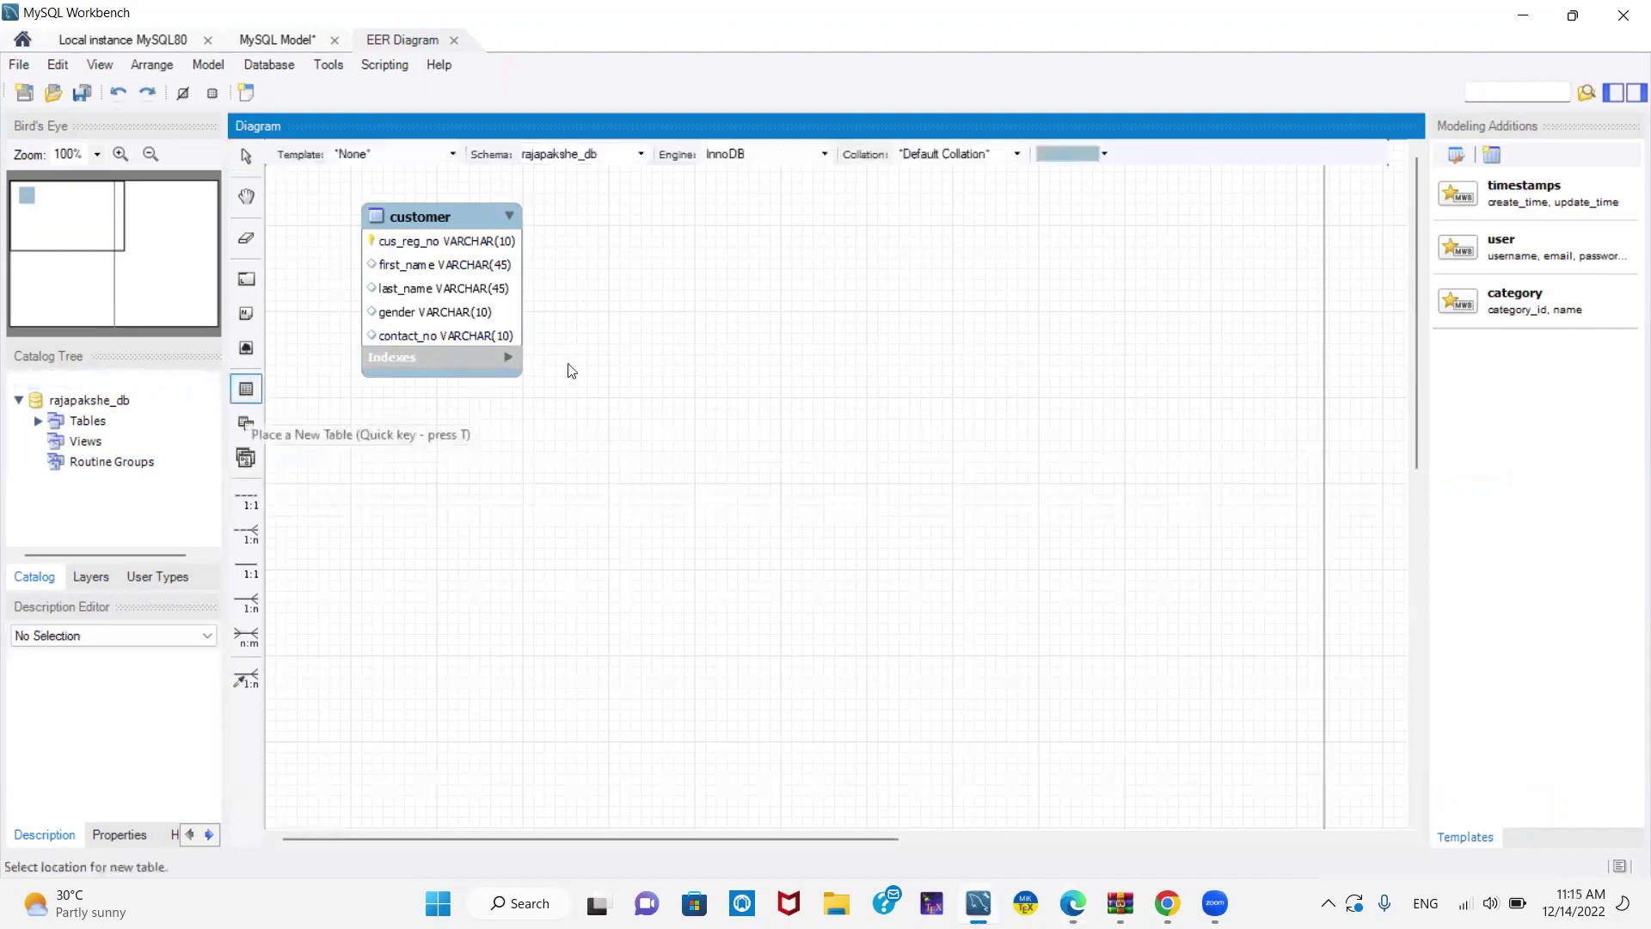
click(621, 223)
click(659, 252)
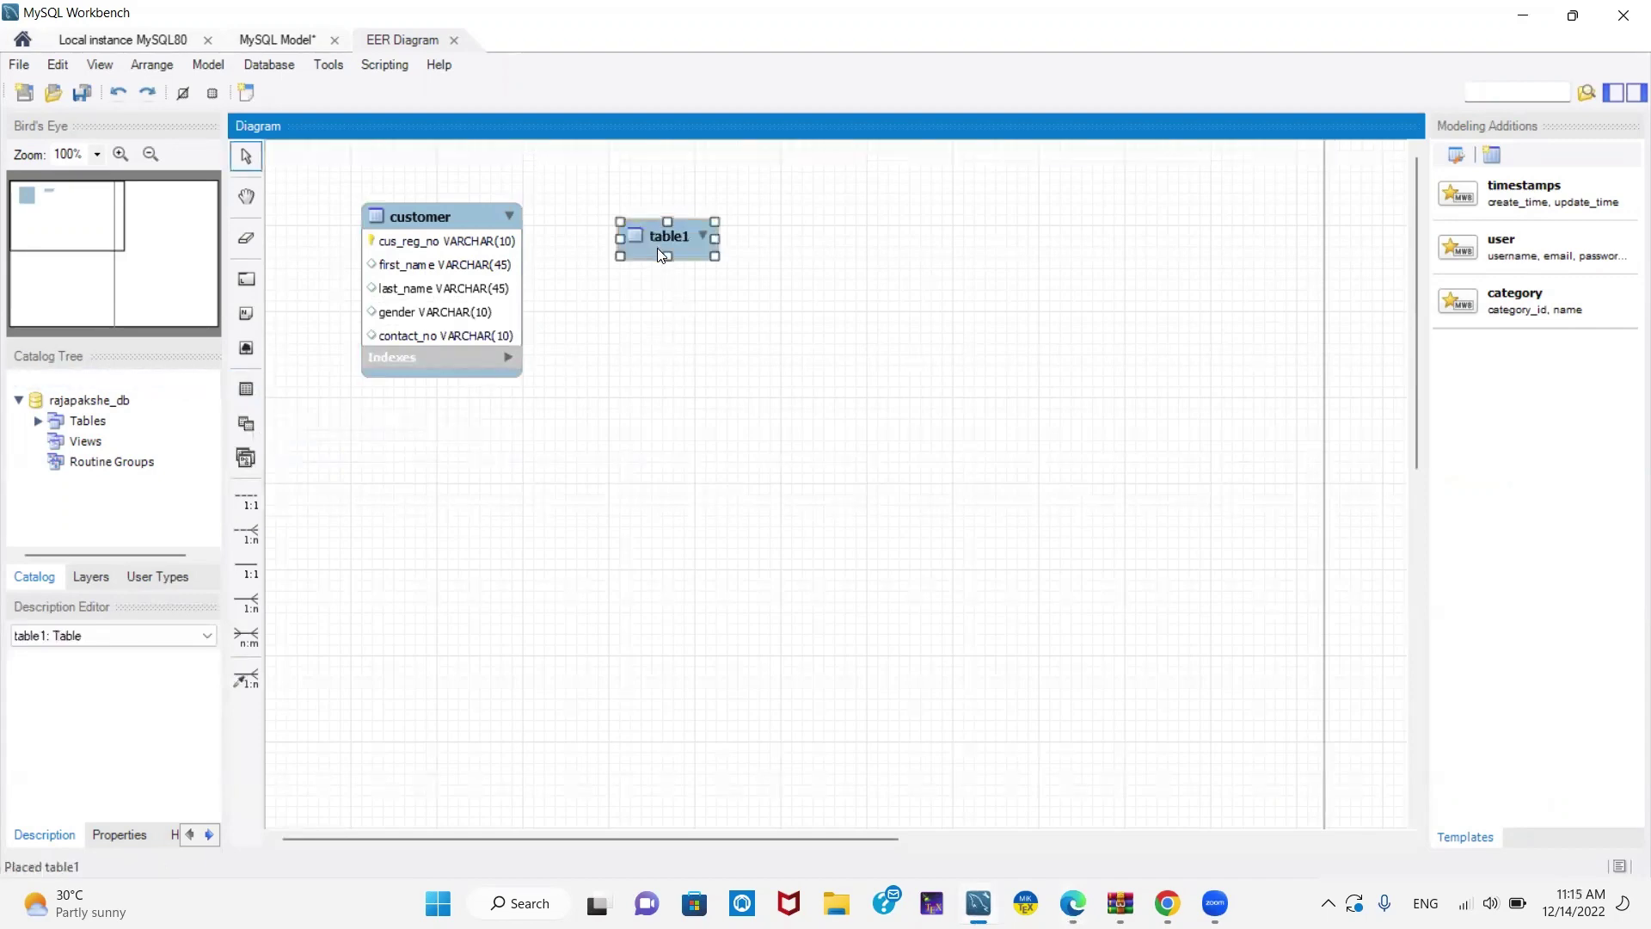
double_click(656, 247)
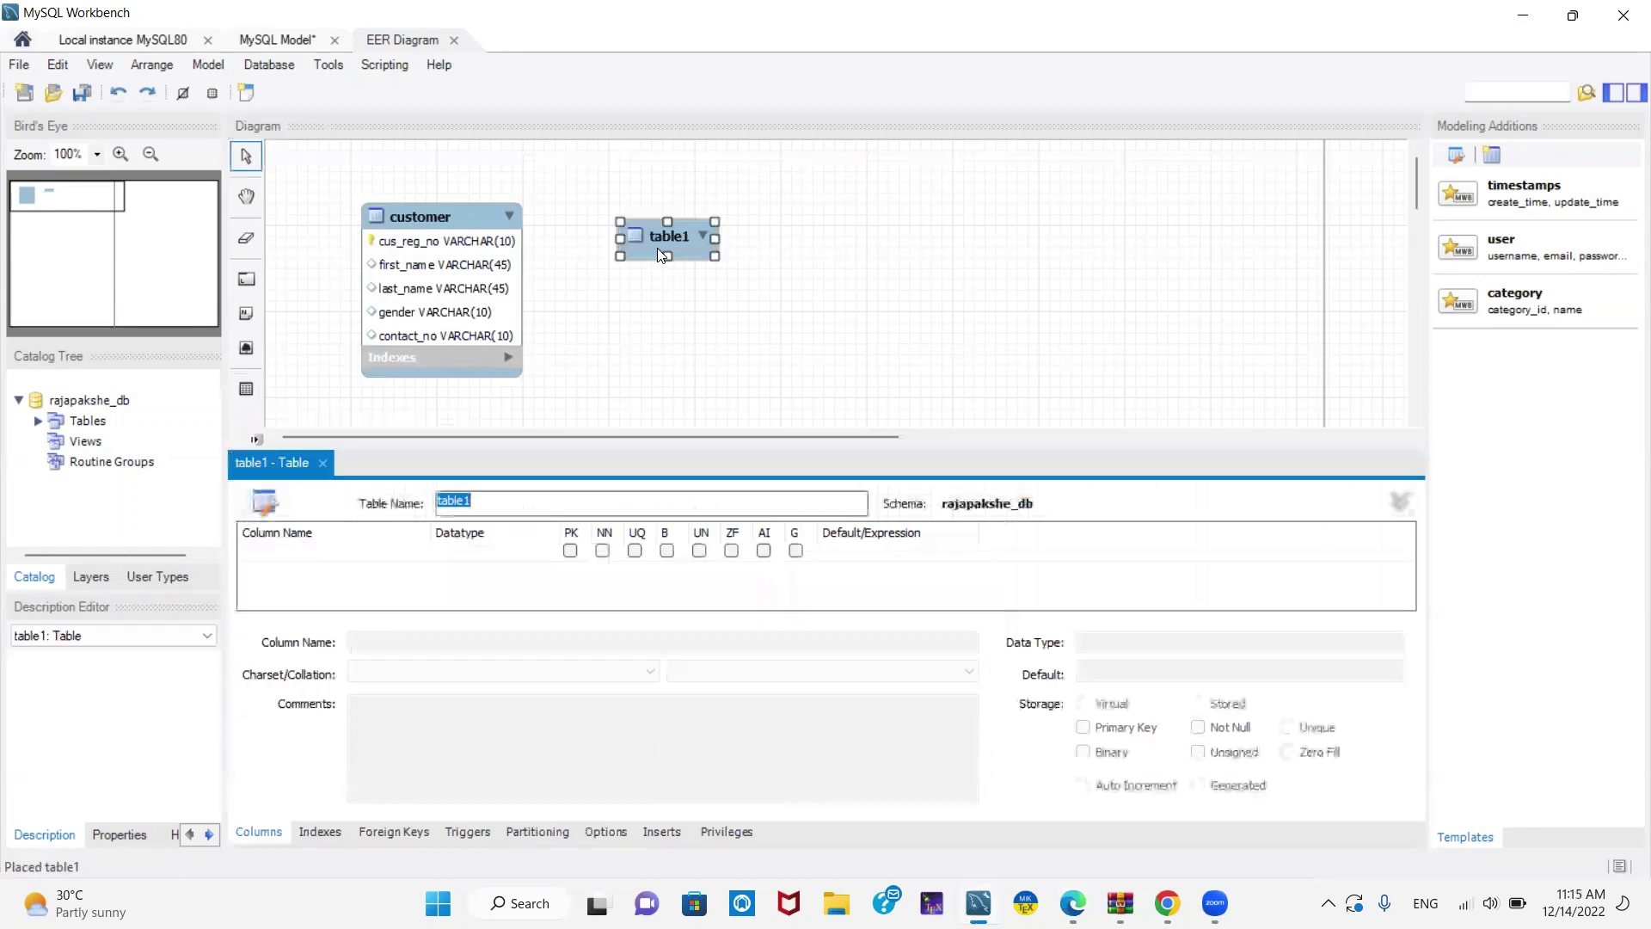
key(BackSpace)
text(p)
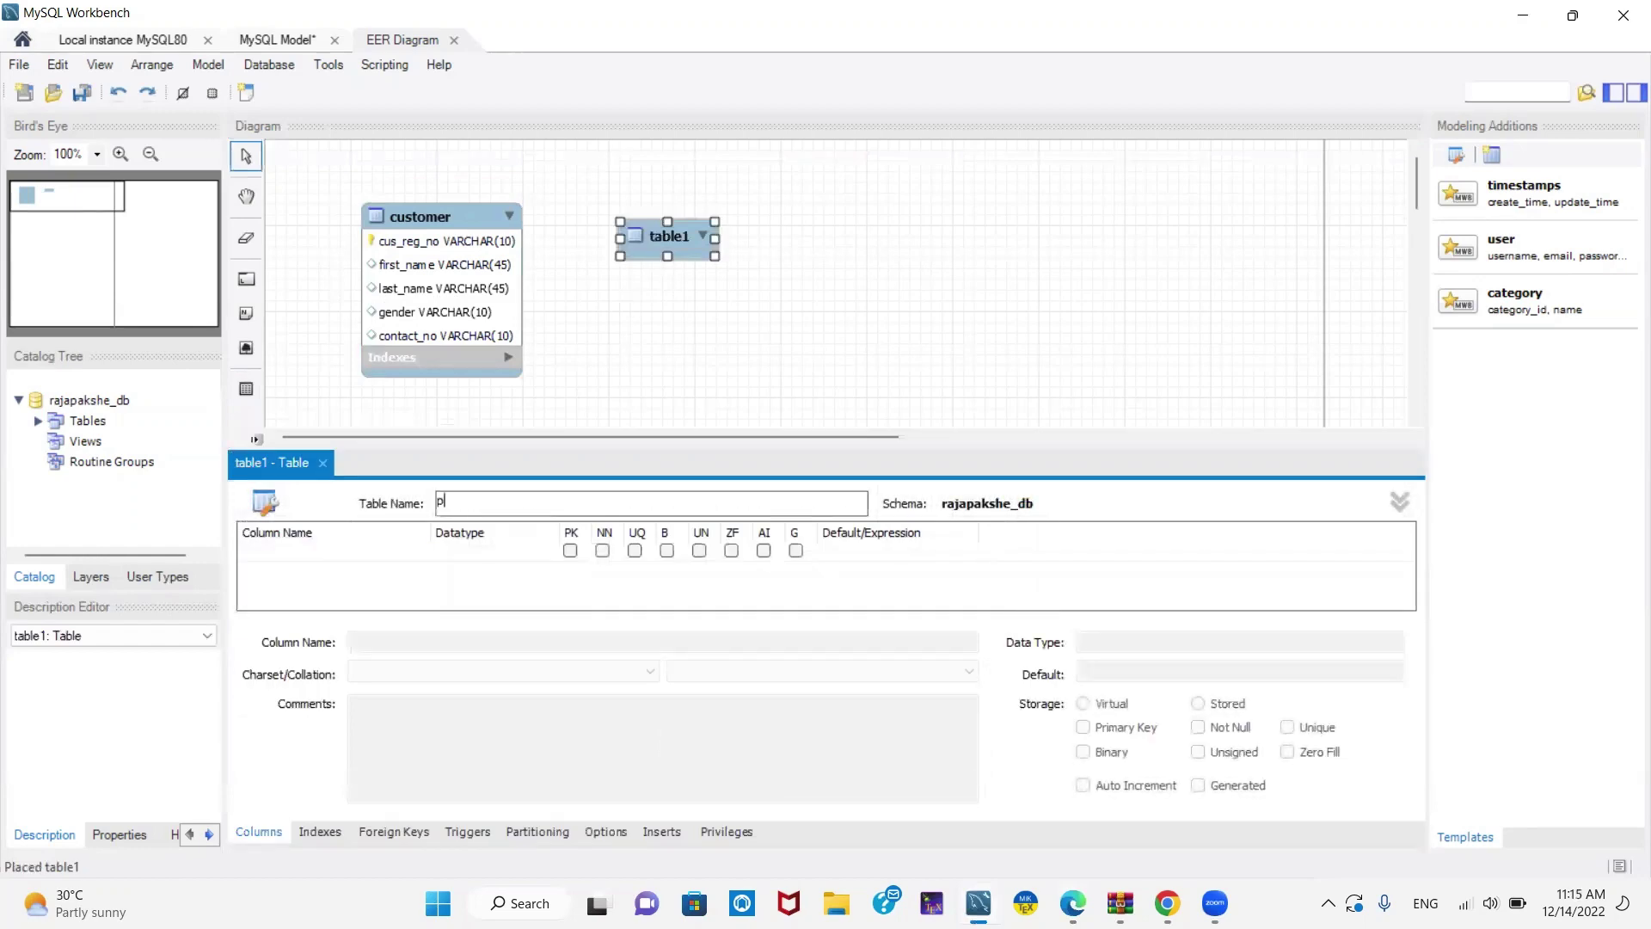
text(roduct)
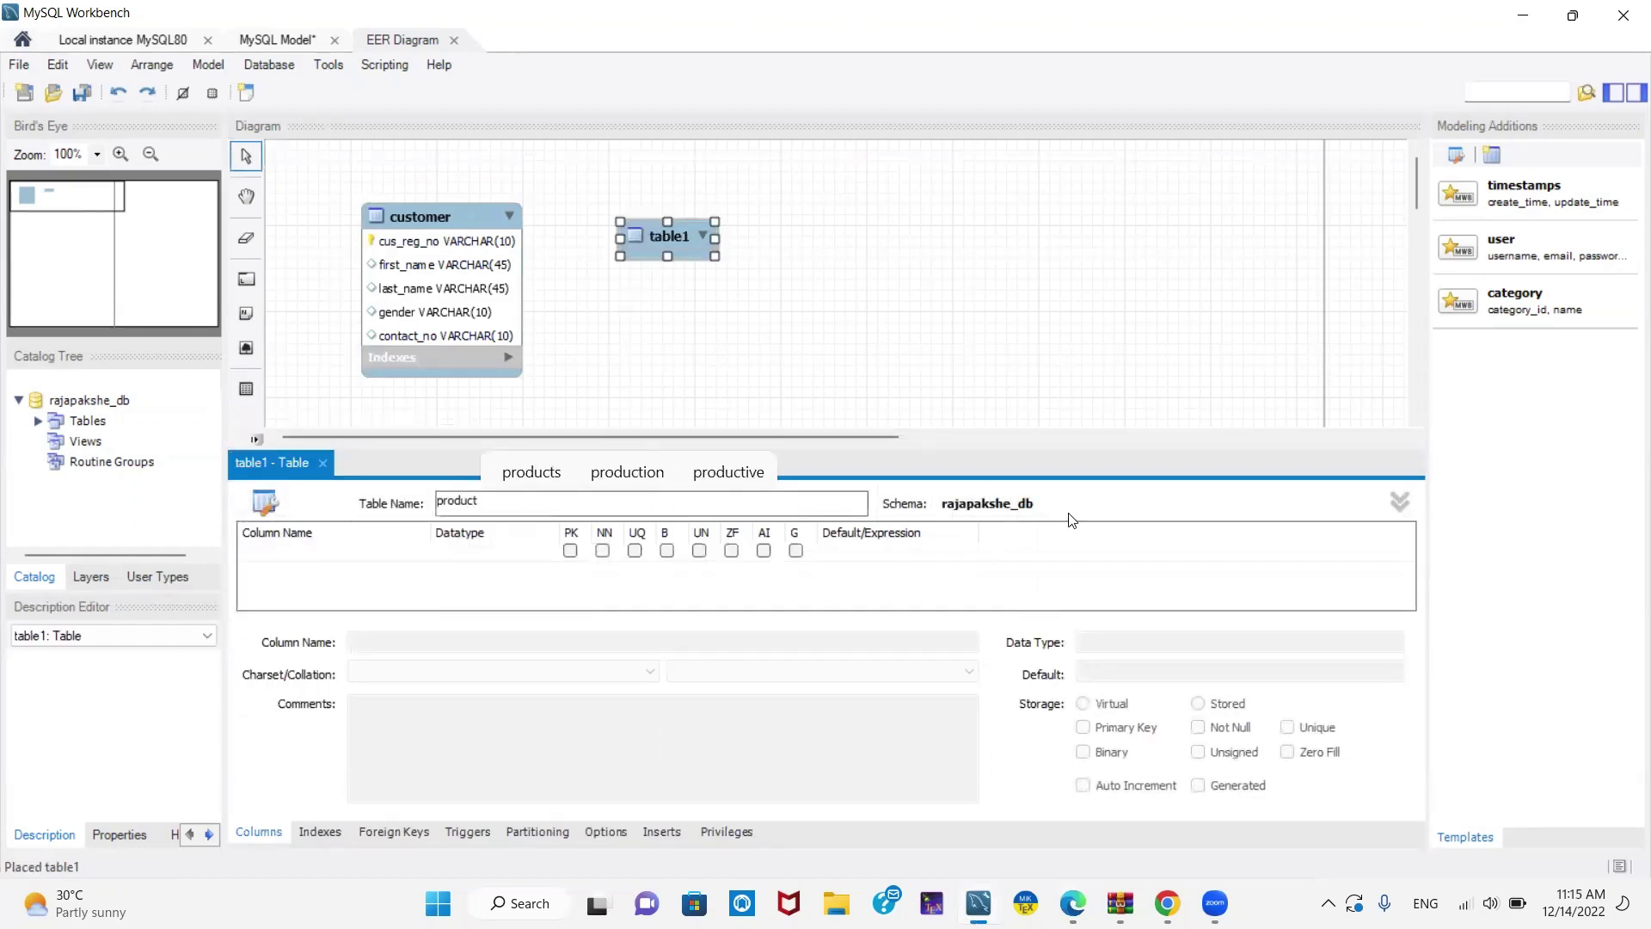
- Check the product columns in the question PDF and add product_id as the product table's first column
click(1072, 903)
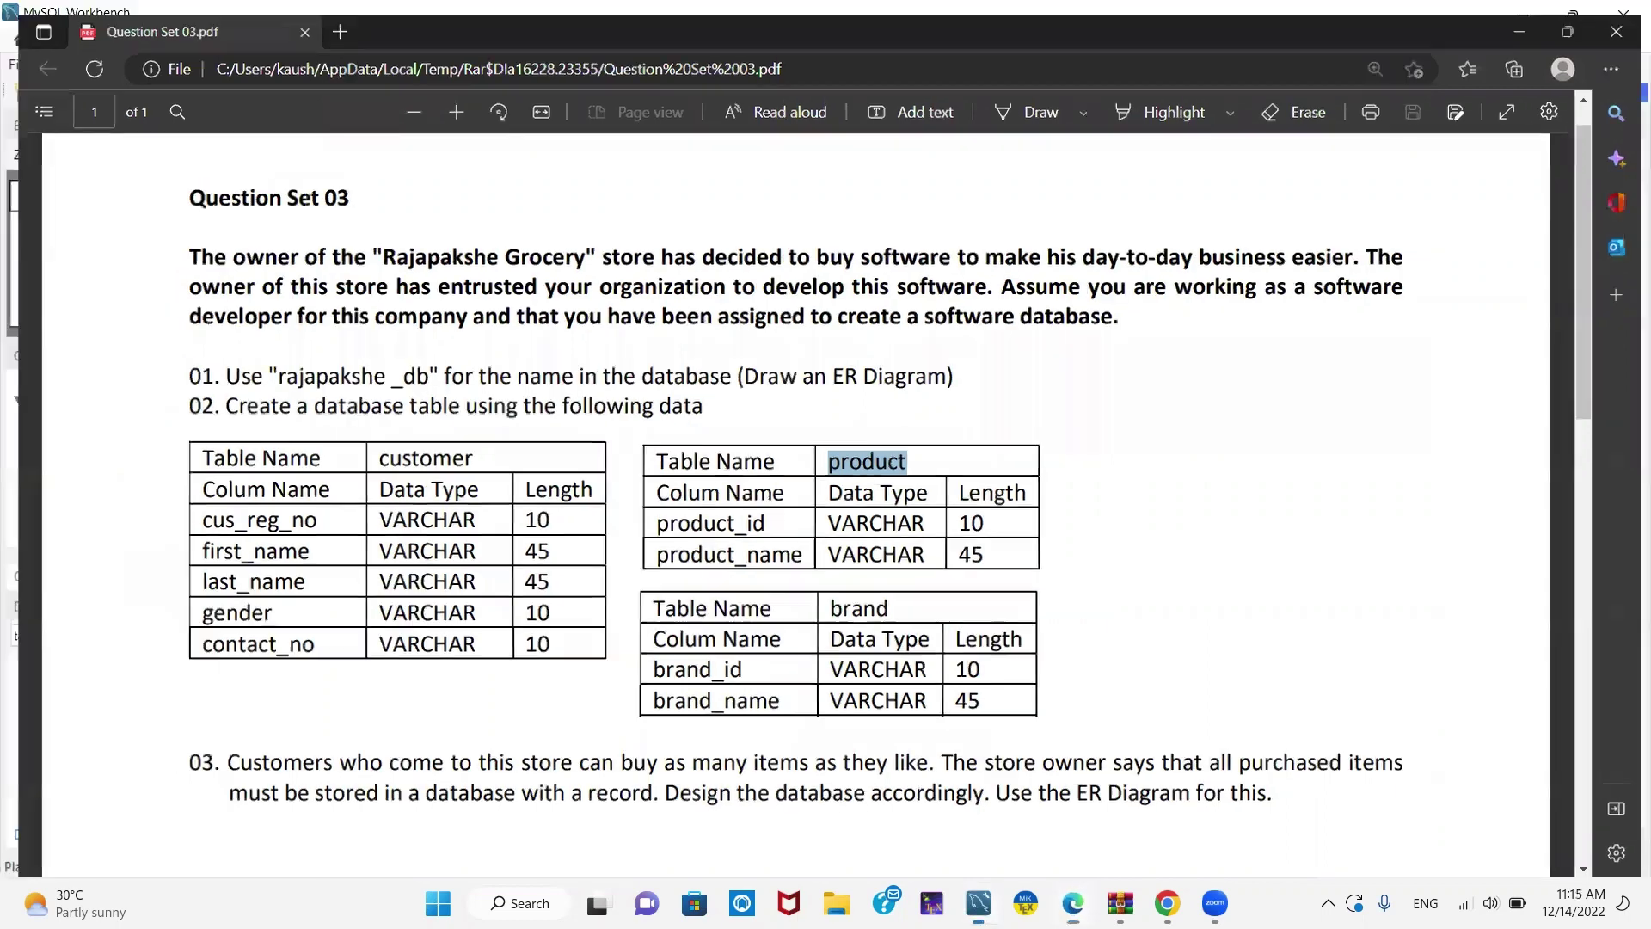
key(alt+Tab)
click(315, 551)
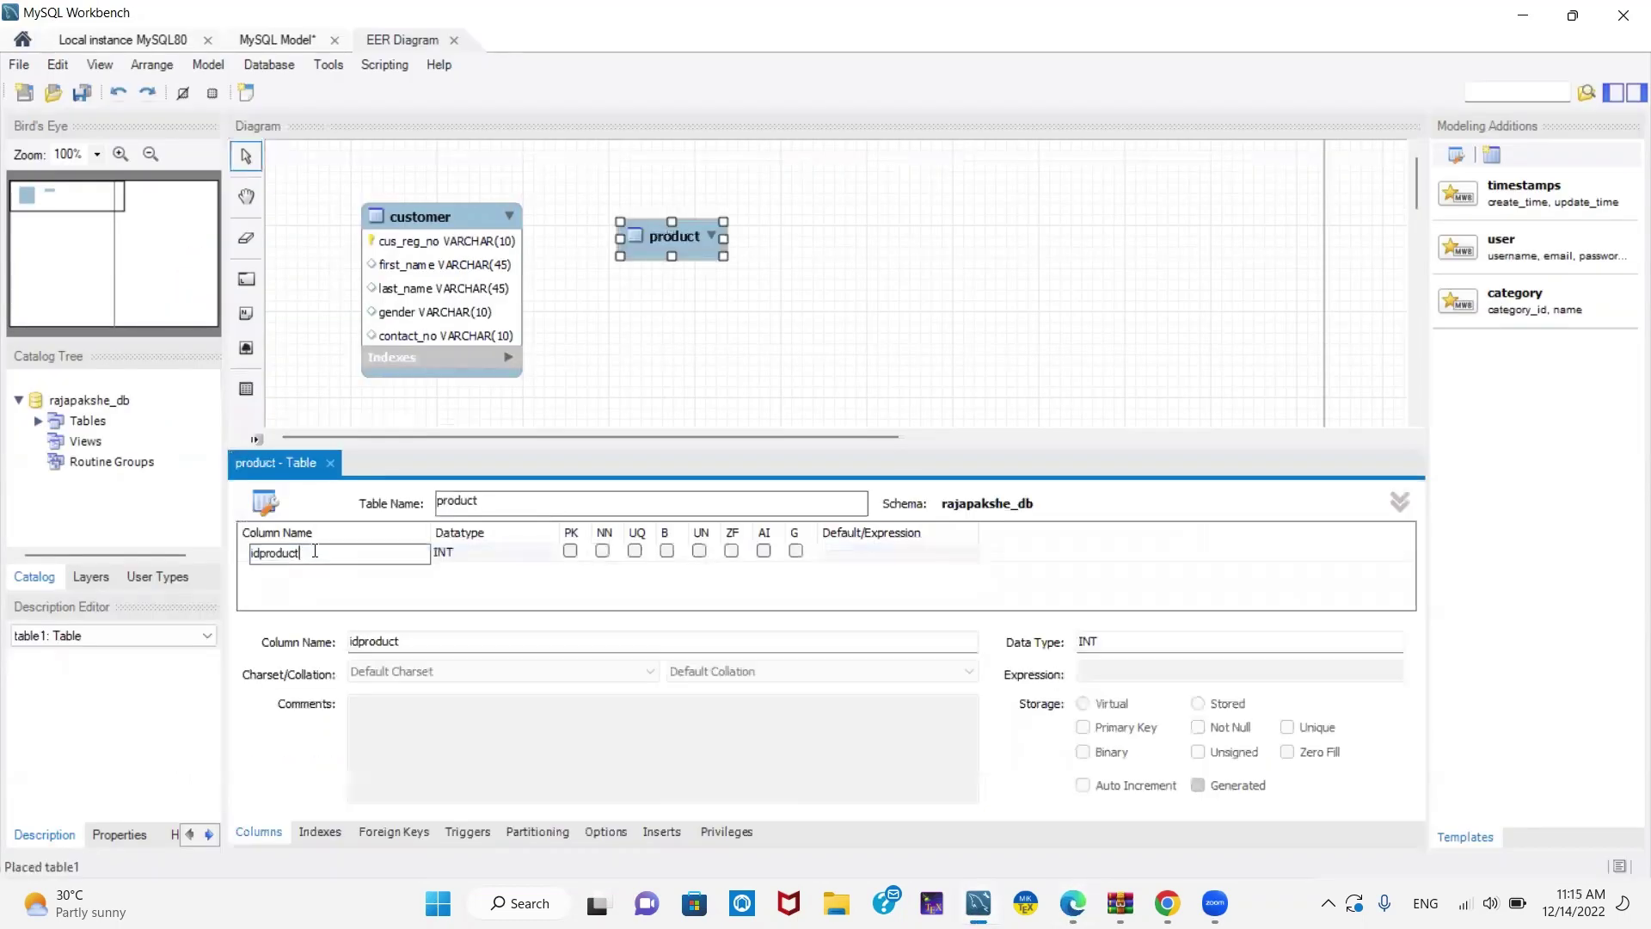
double_click(315, 552)
key(BackSpace)
text(product)
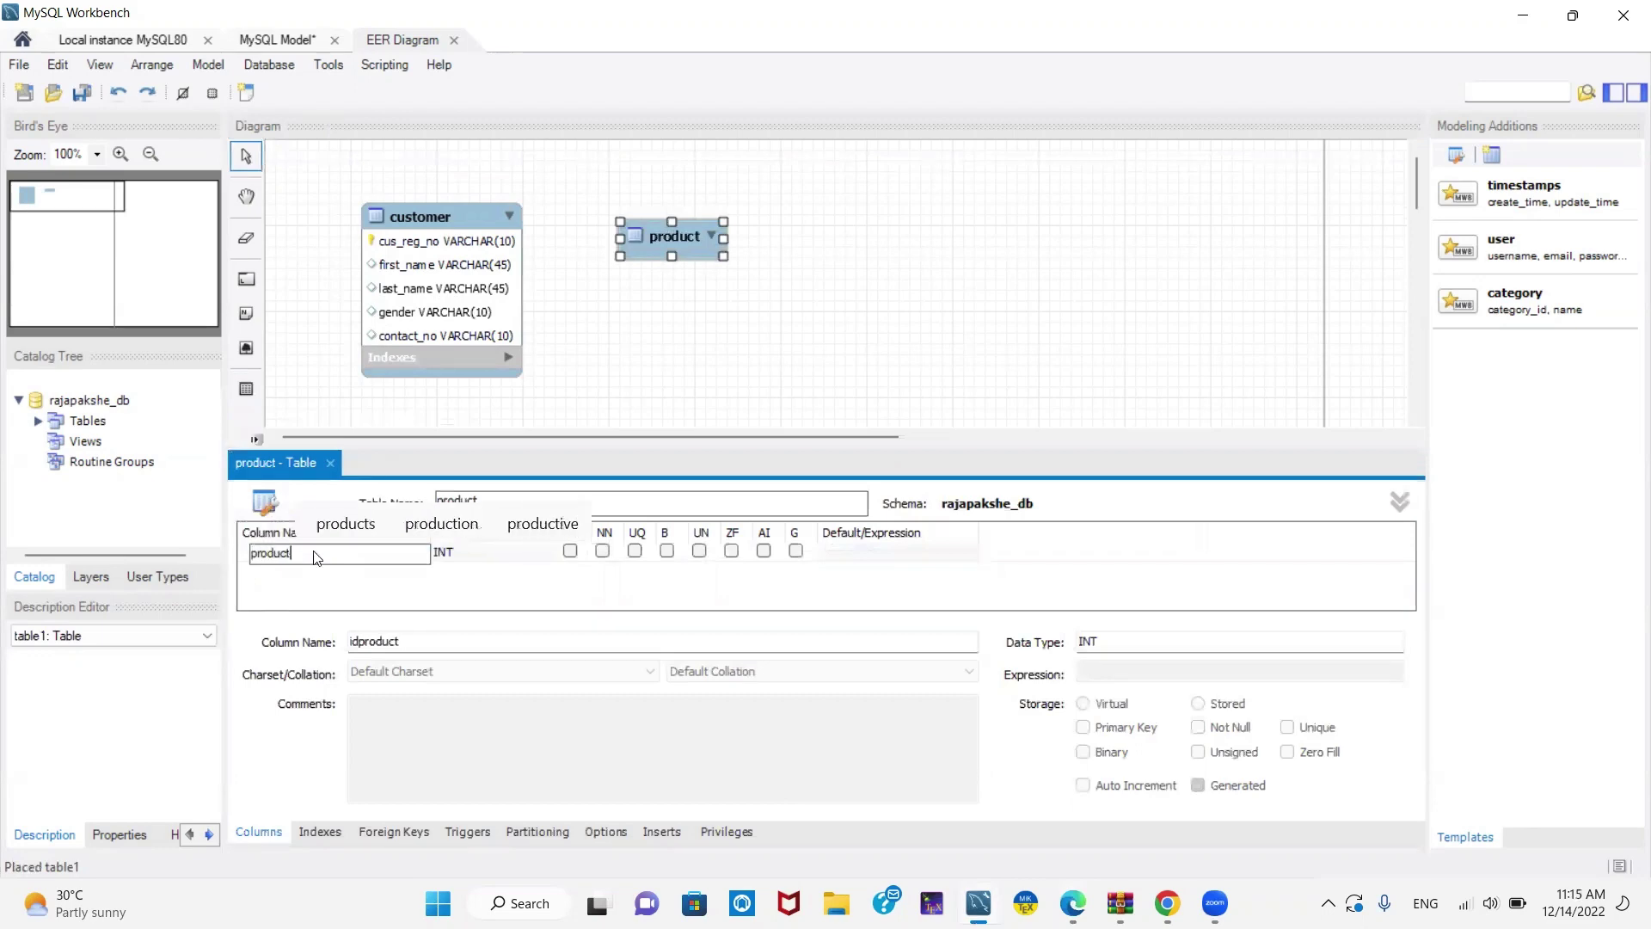
text(_id)
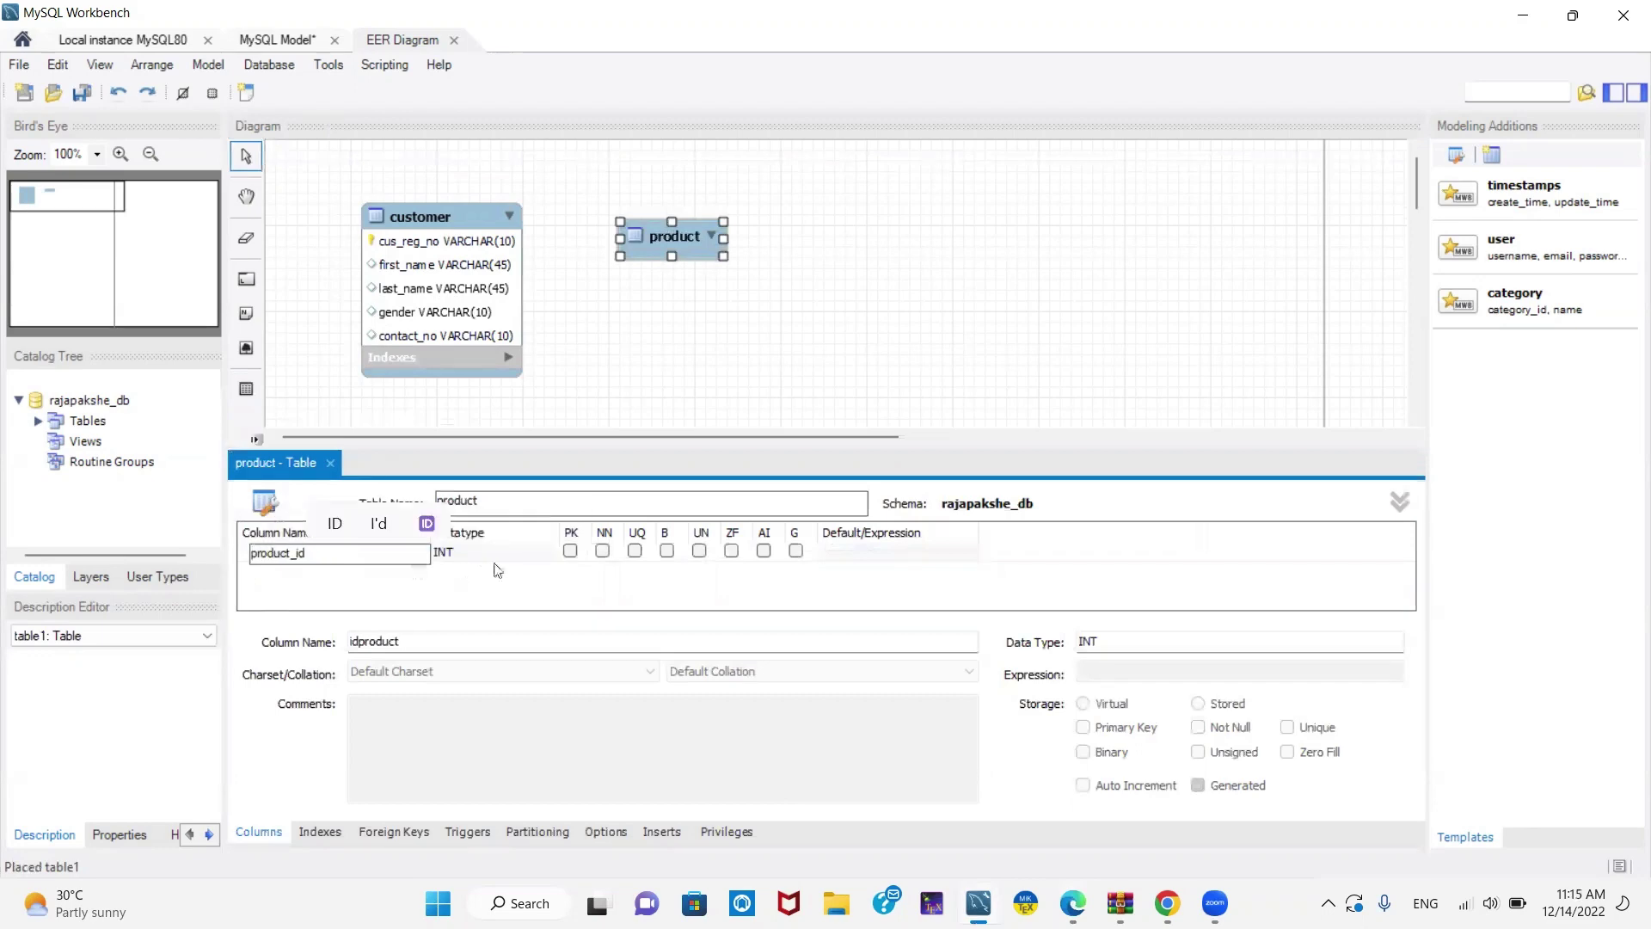
- Set the datatype of the product_id column to VARCHAR(10)
click(526, 560)
click(527, 559)
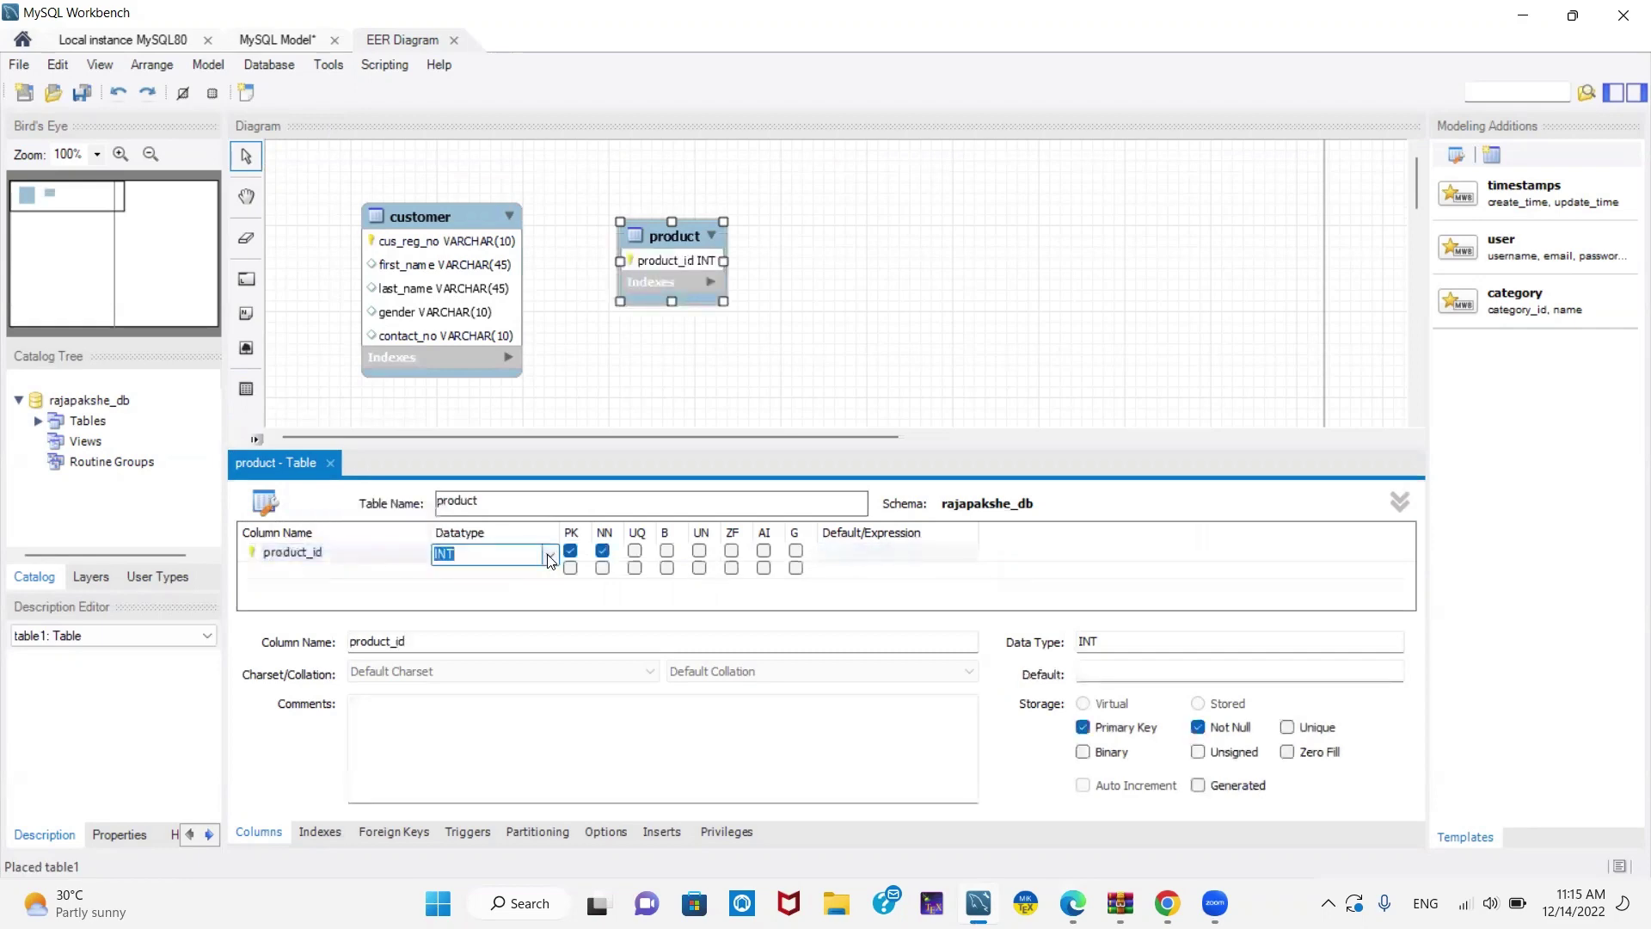
click(550, 554)
click(486, 67)
text(10)
- Add a product_name column of type VARCHAR(45) to the product table
click(272, 571)
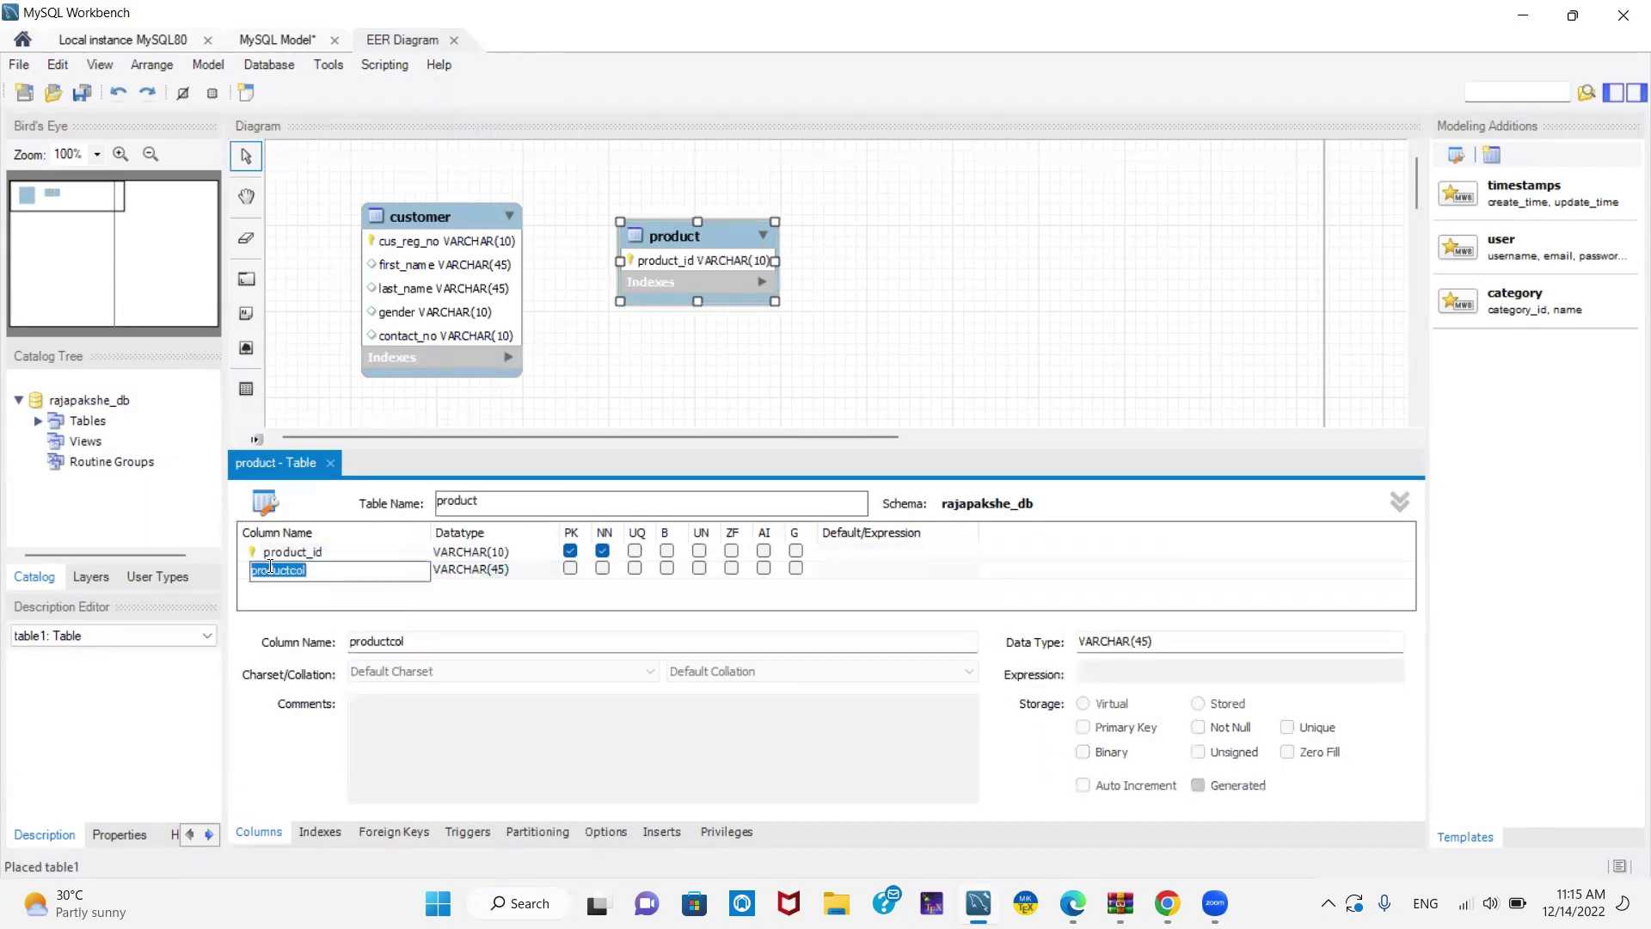
key(BackSpace)
text(pro)
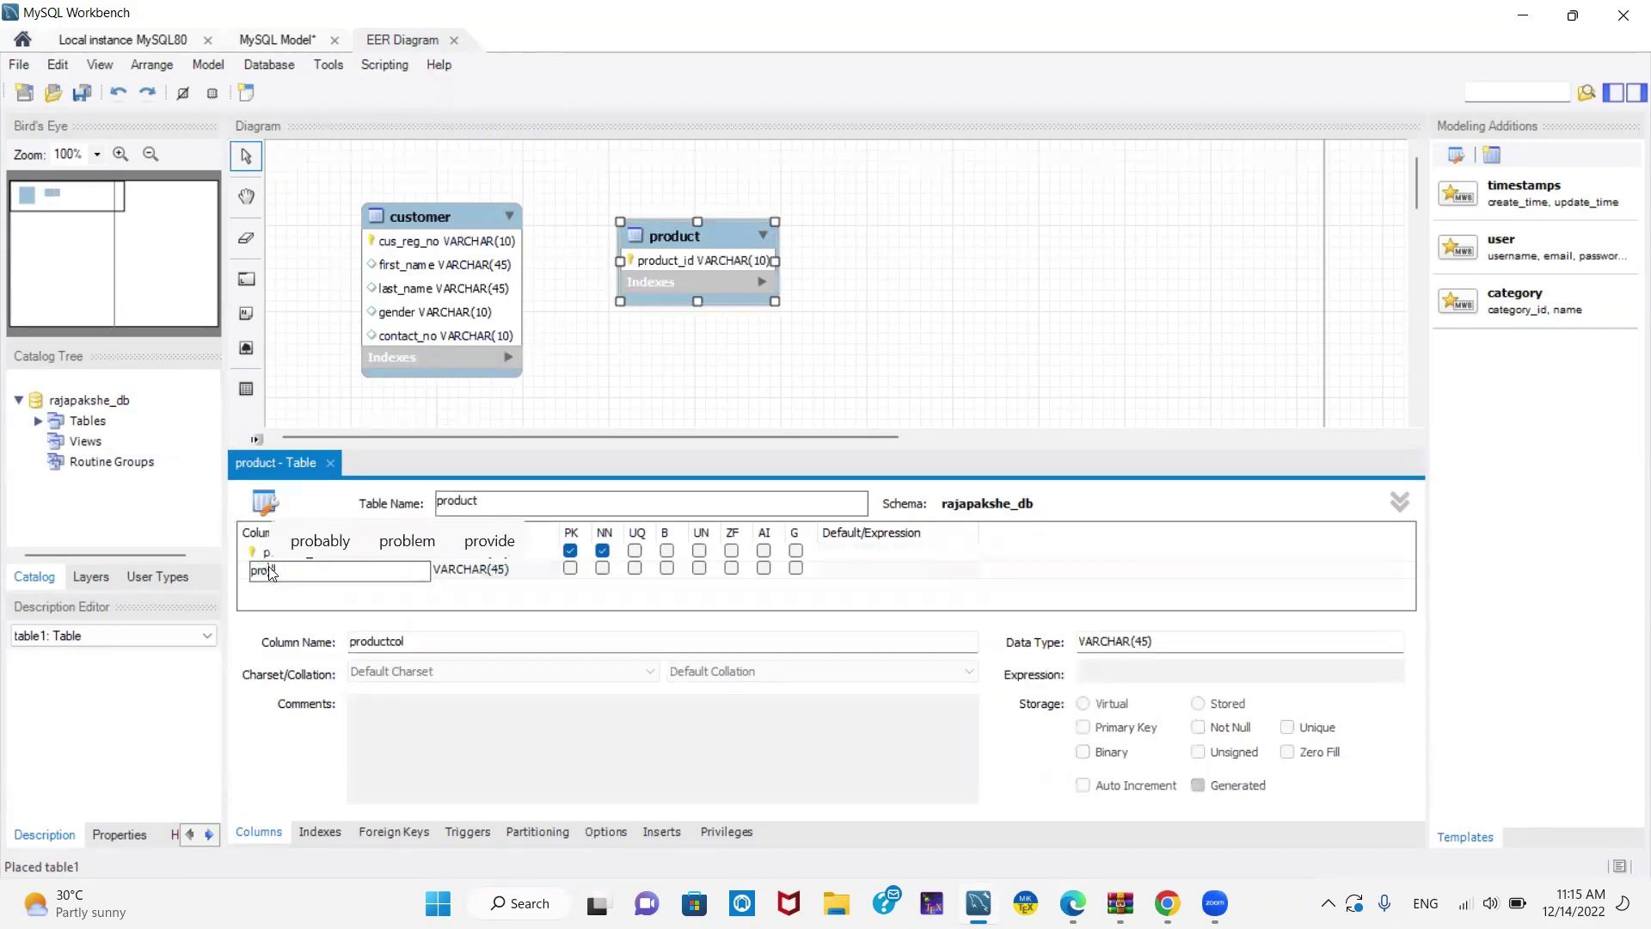
text(duct_name)
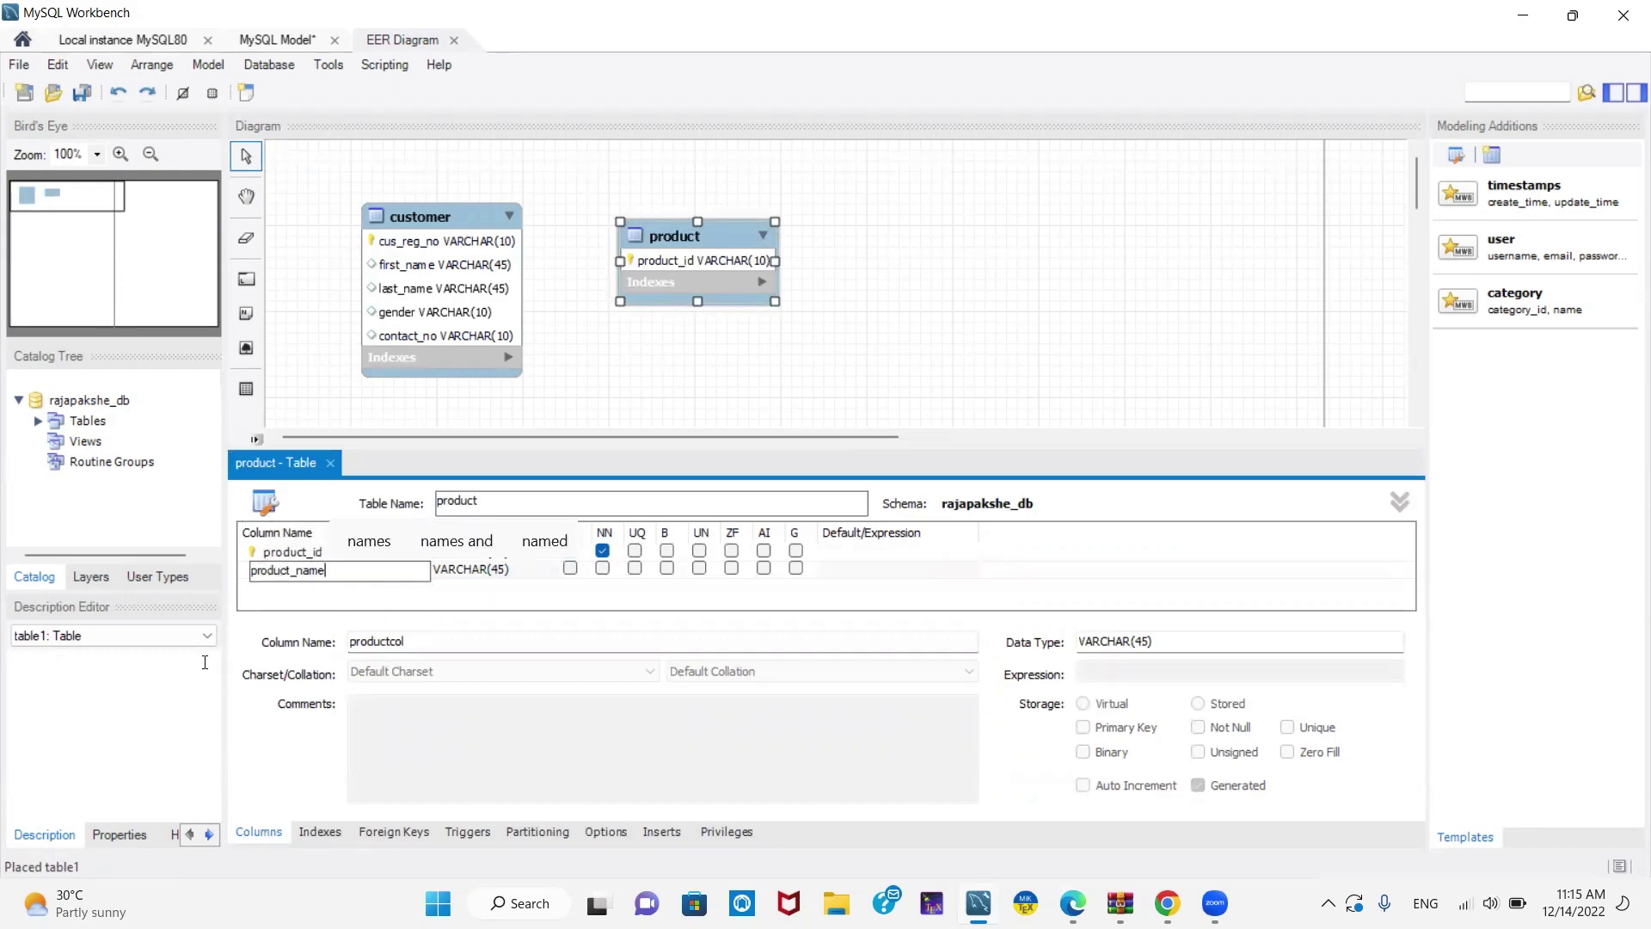
click(189, 691)
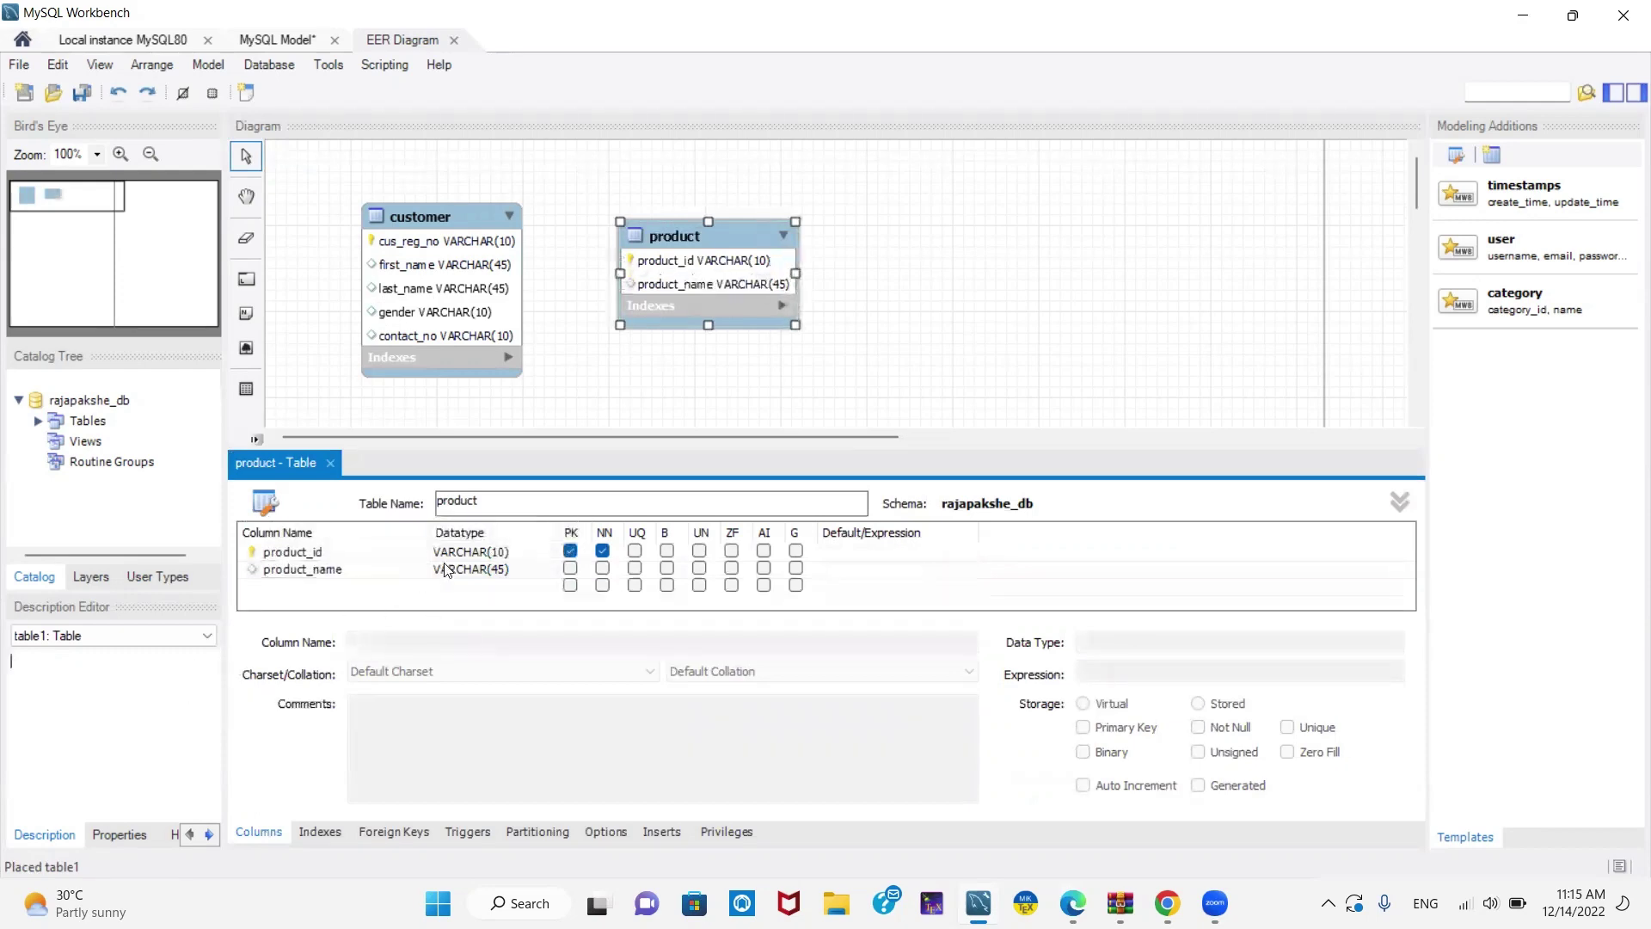